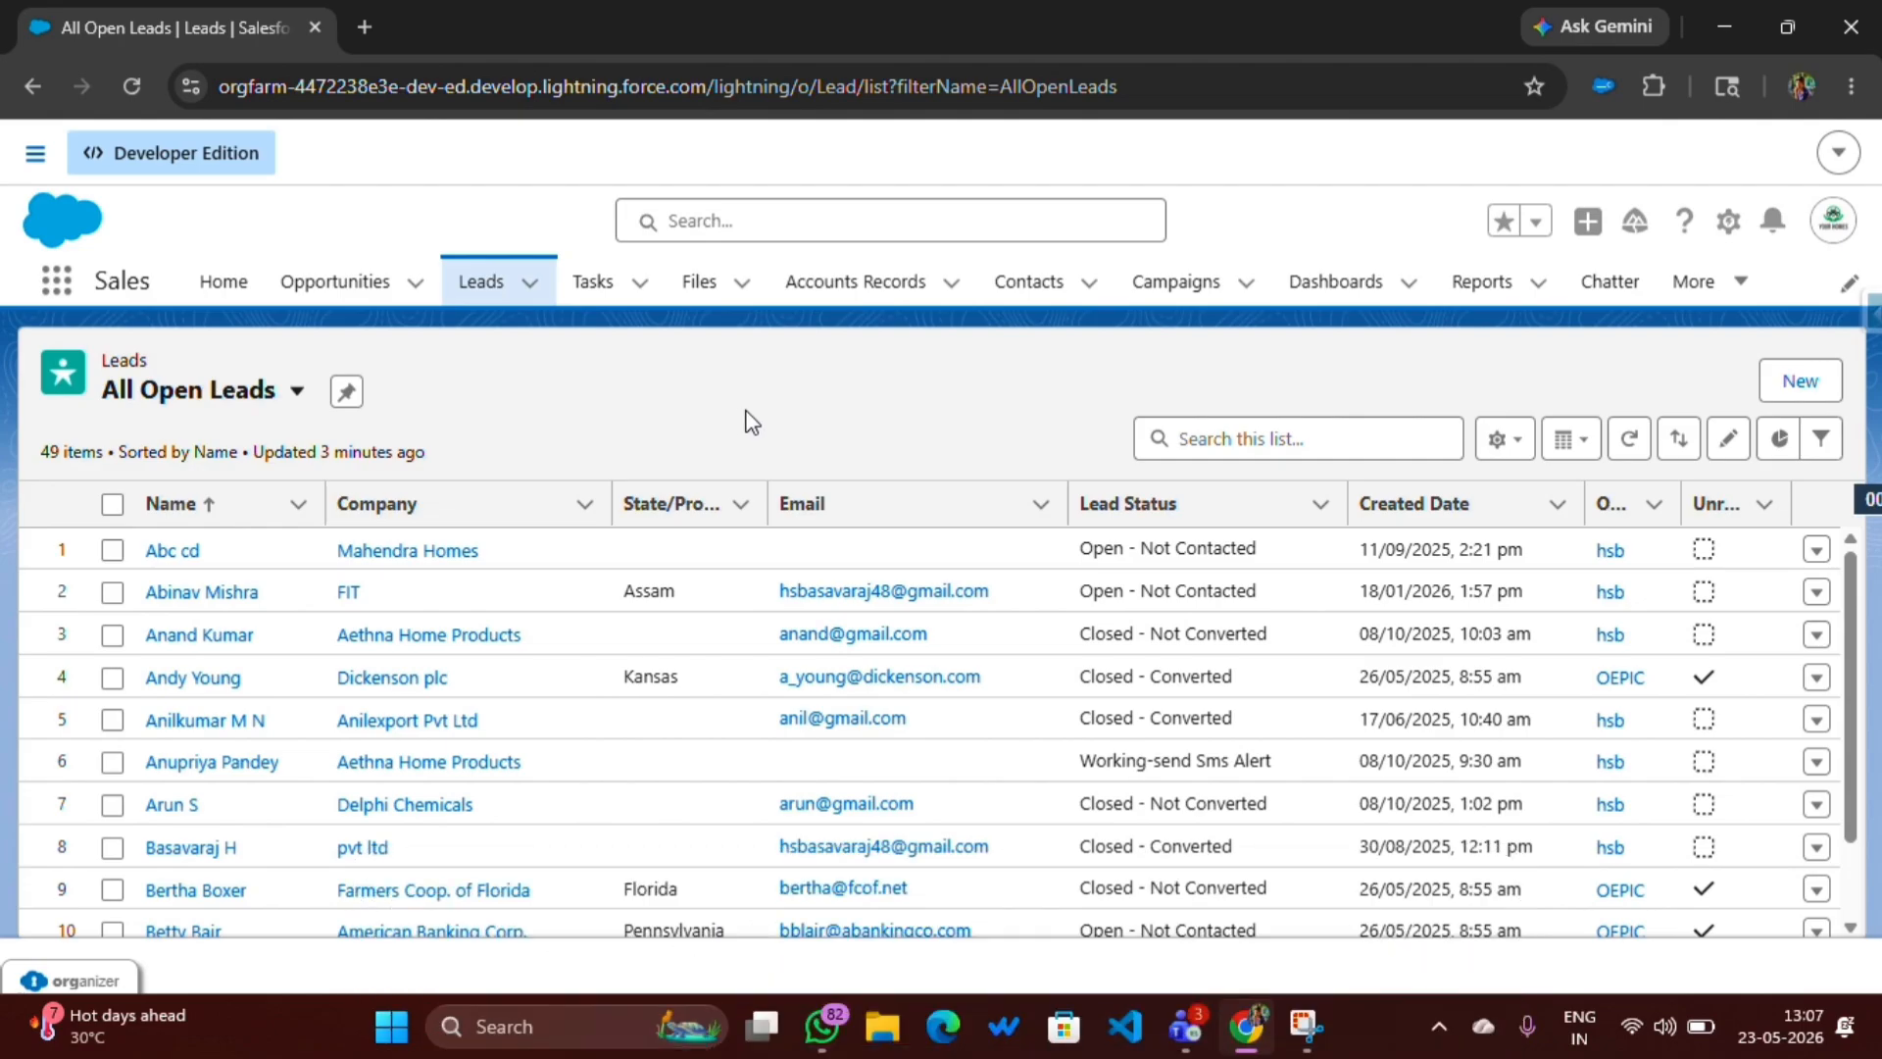
- Open the Anilexport Pvt Ltd lead record and locate its Email Sent To Customer checkbox
click(197, 722)
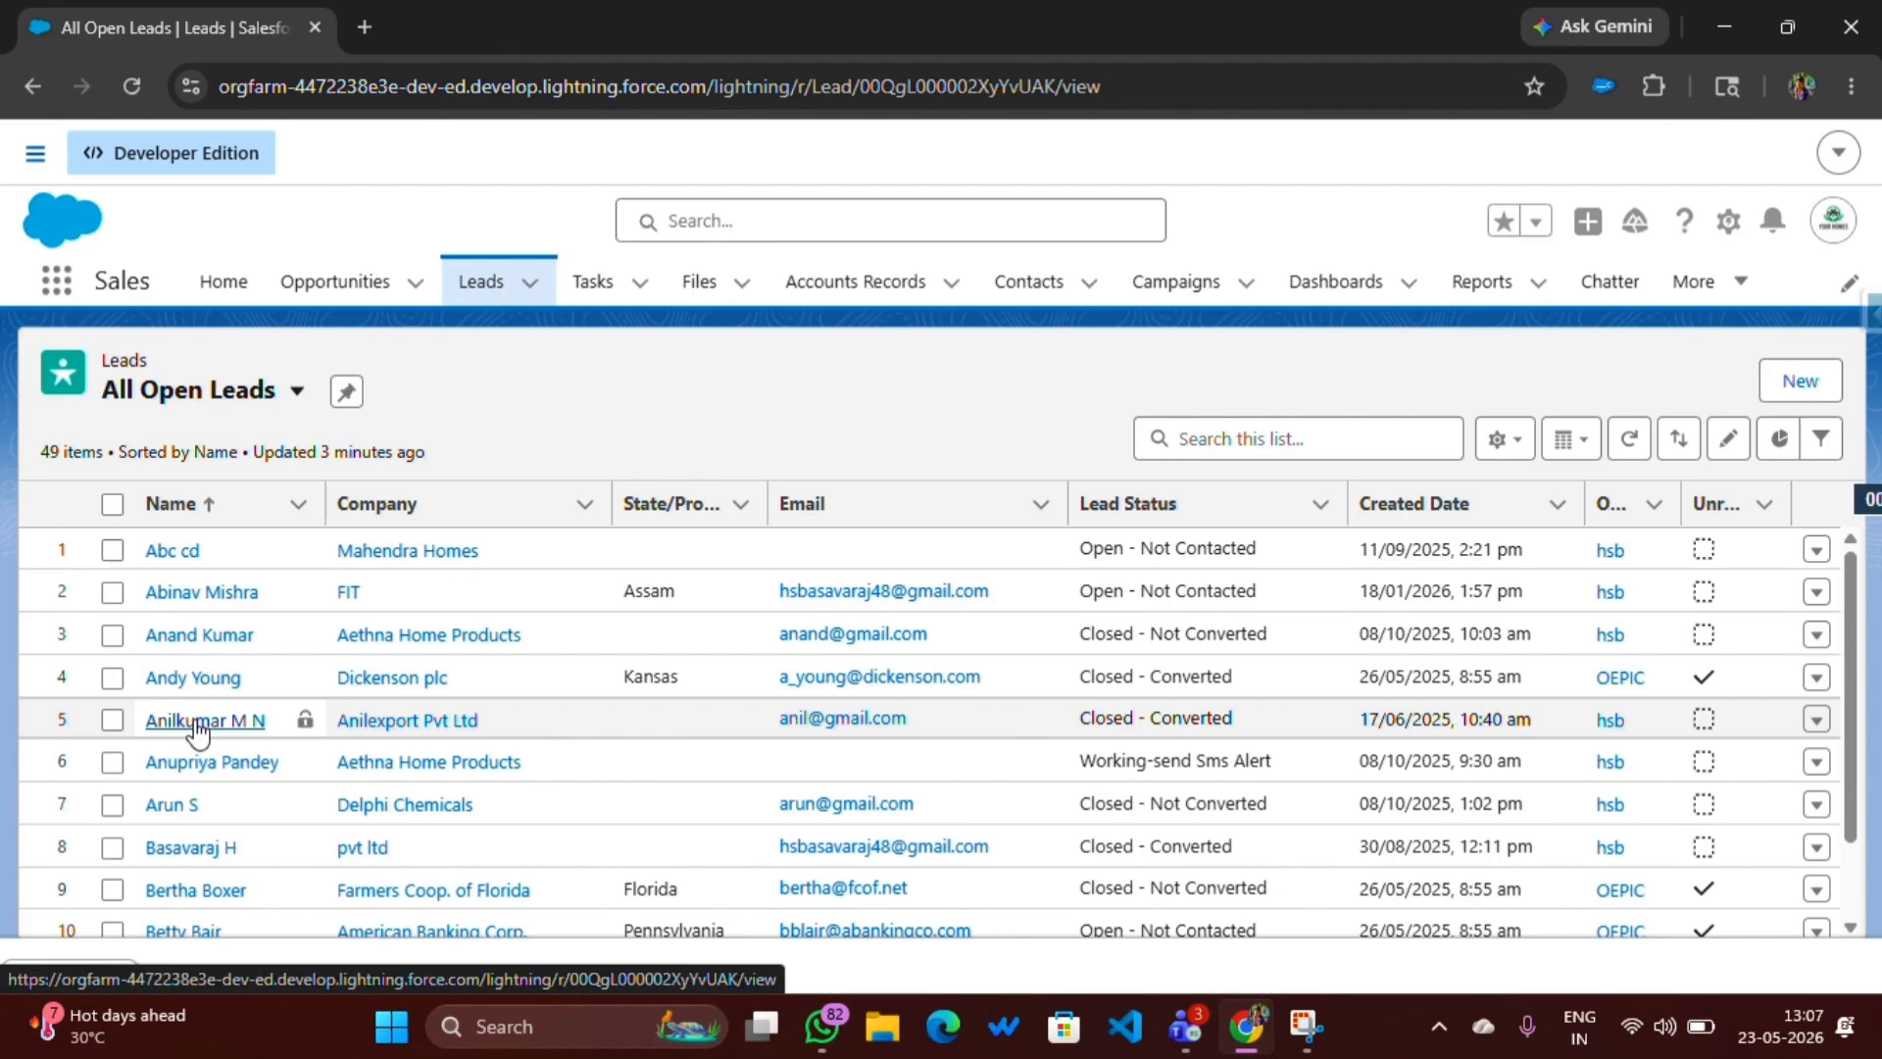
click(236, 686)
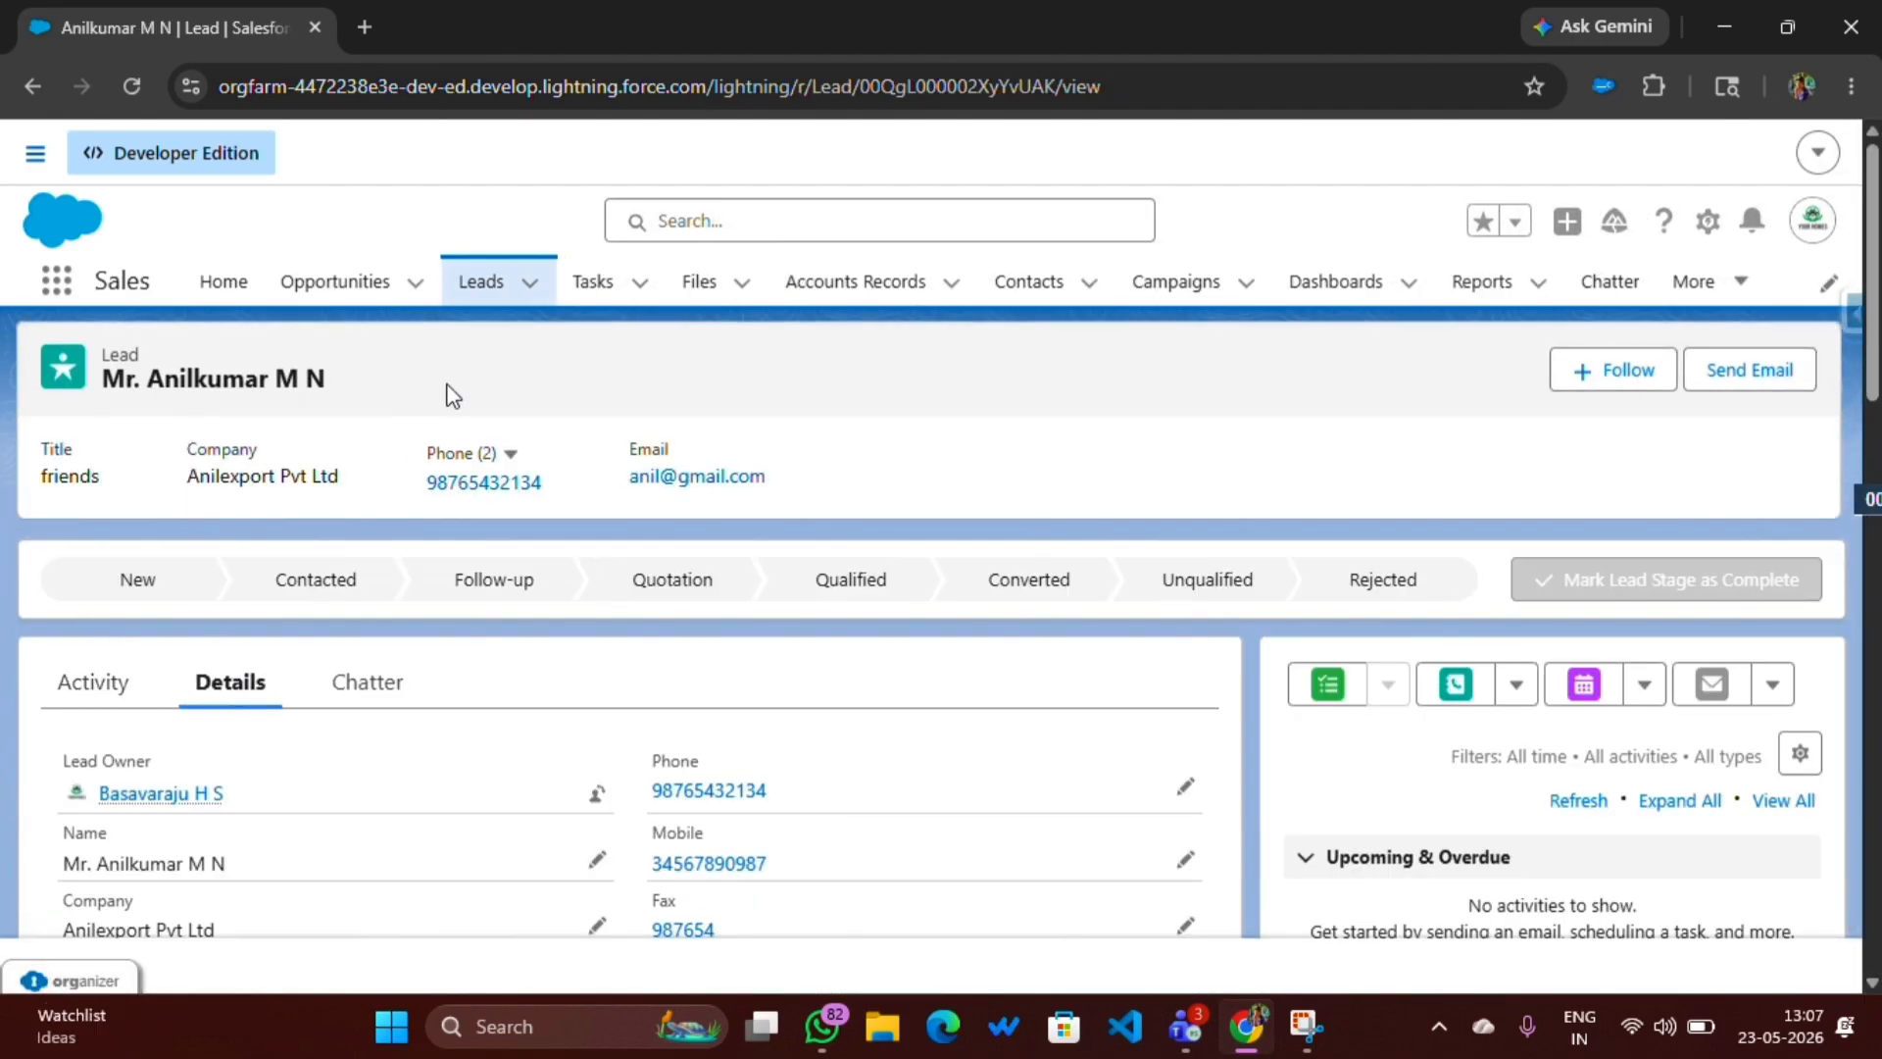
scroll(265, 753, down, 5)
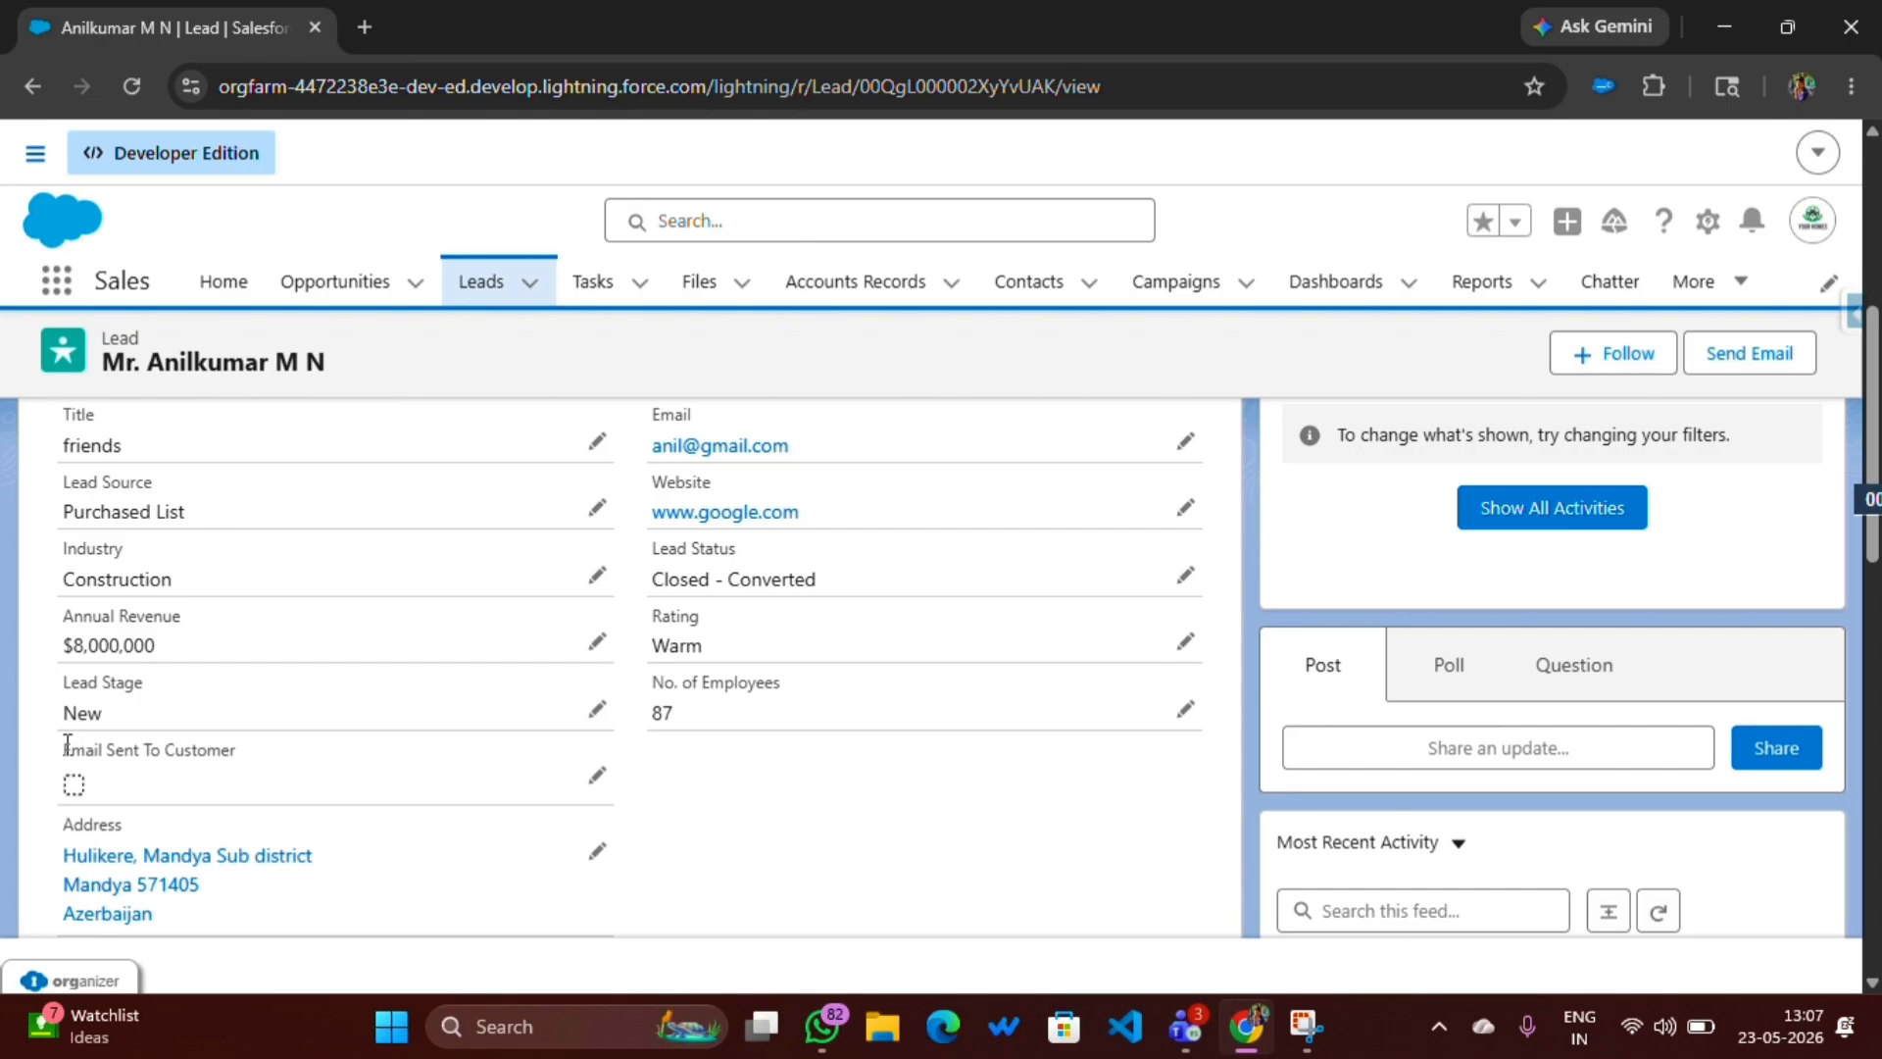
drag(67, 742, 279, 737)
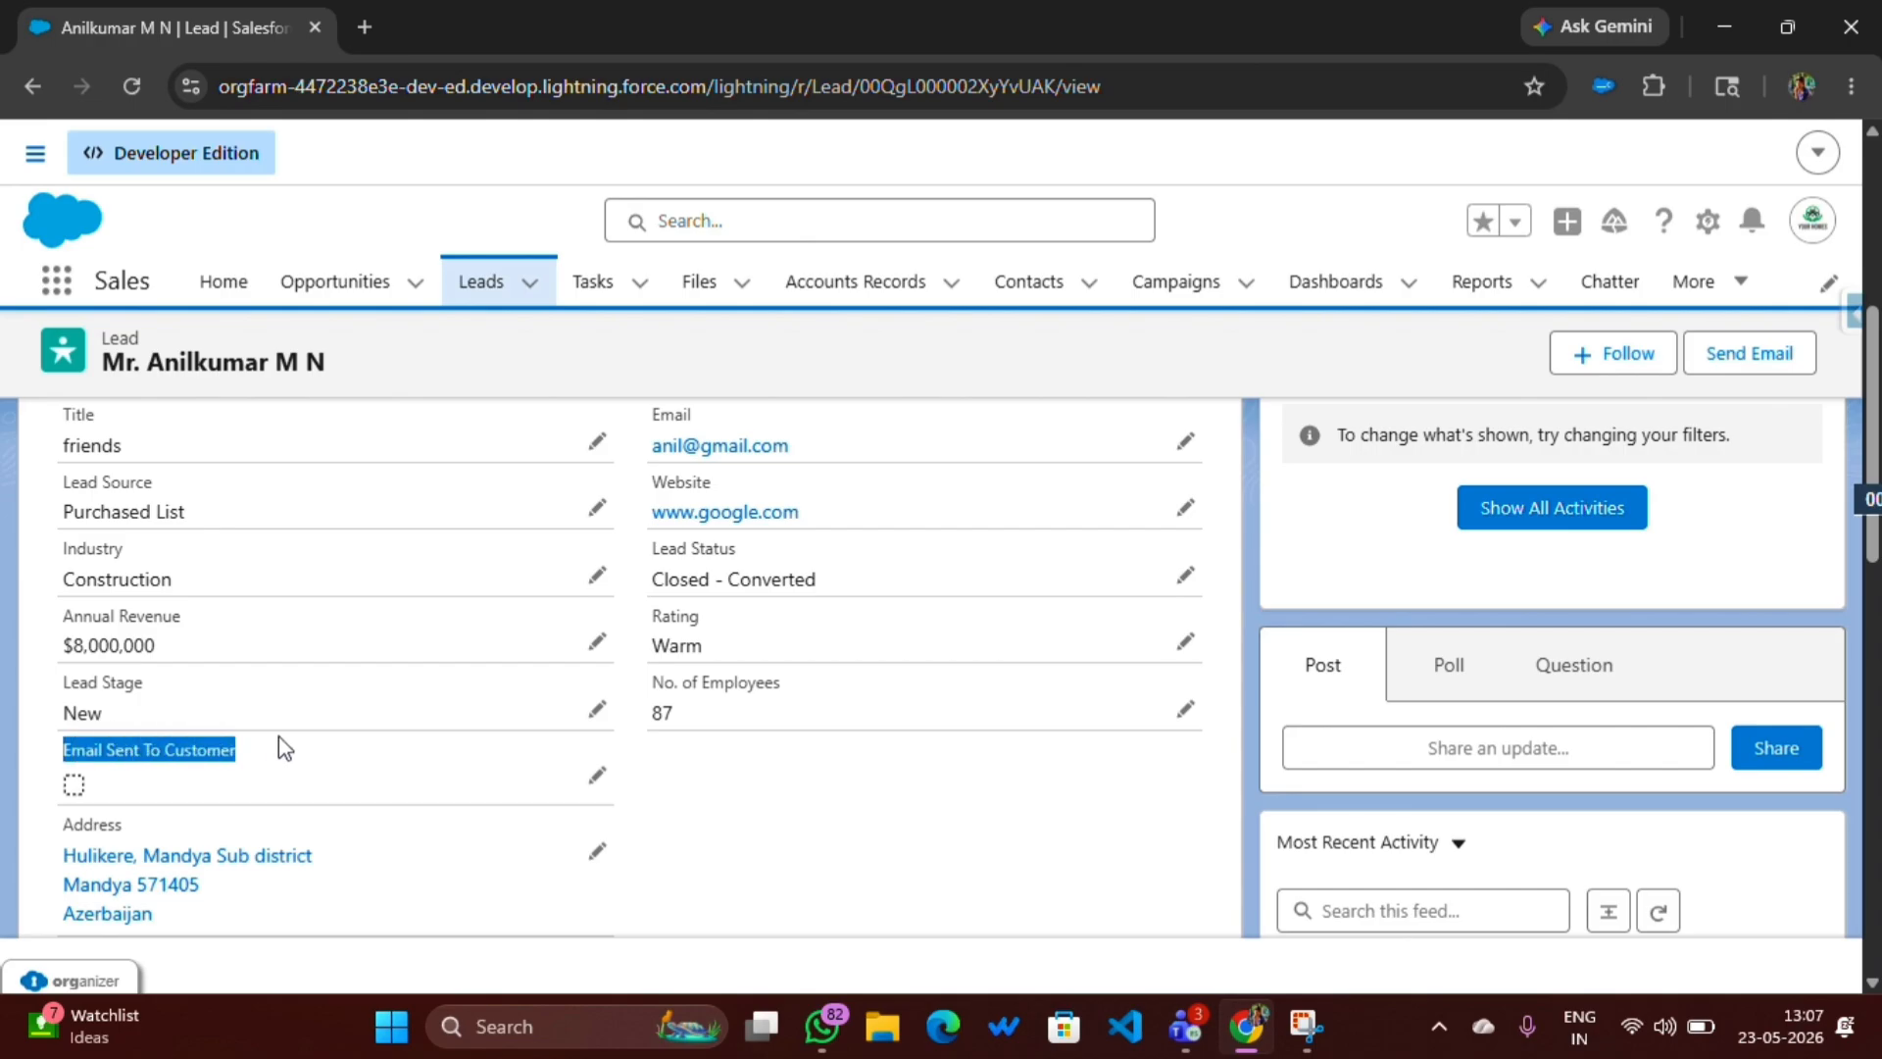
scroll(278, 738, up, 5)
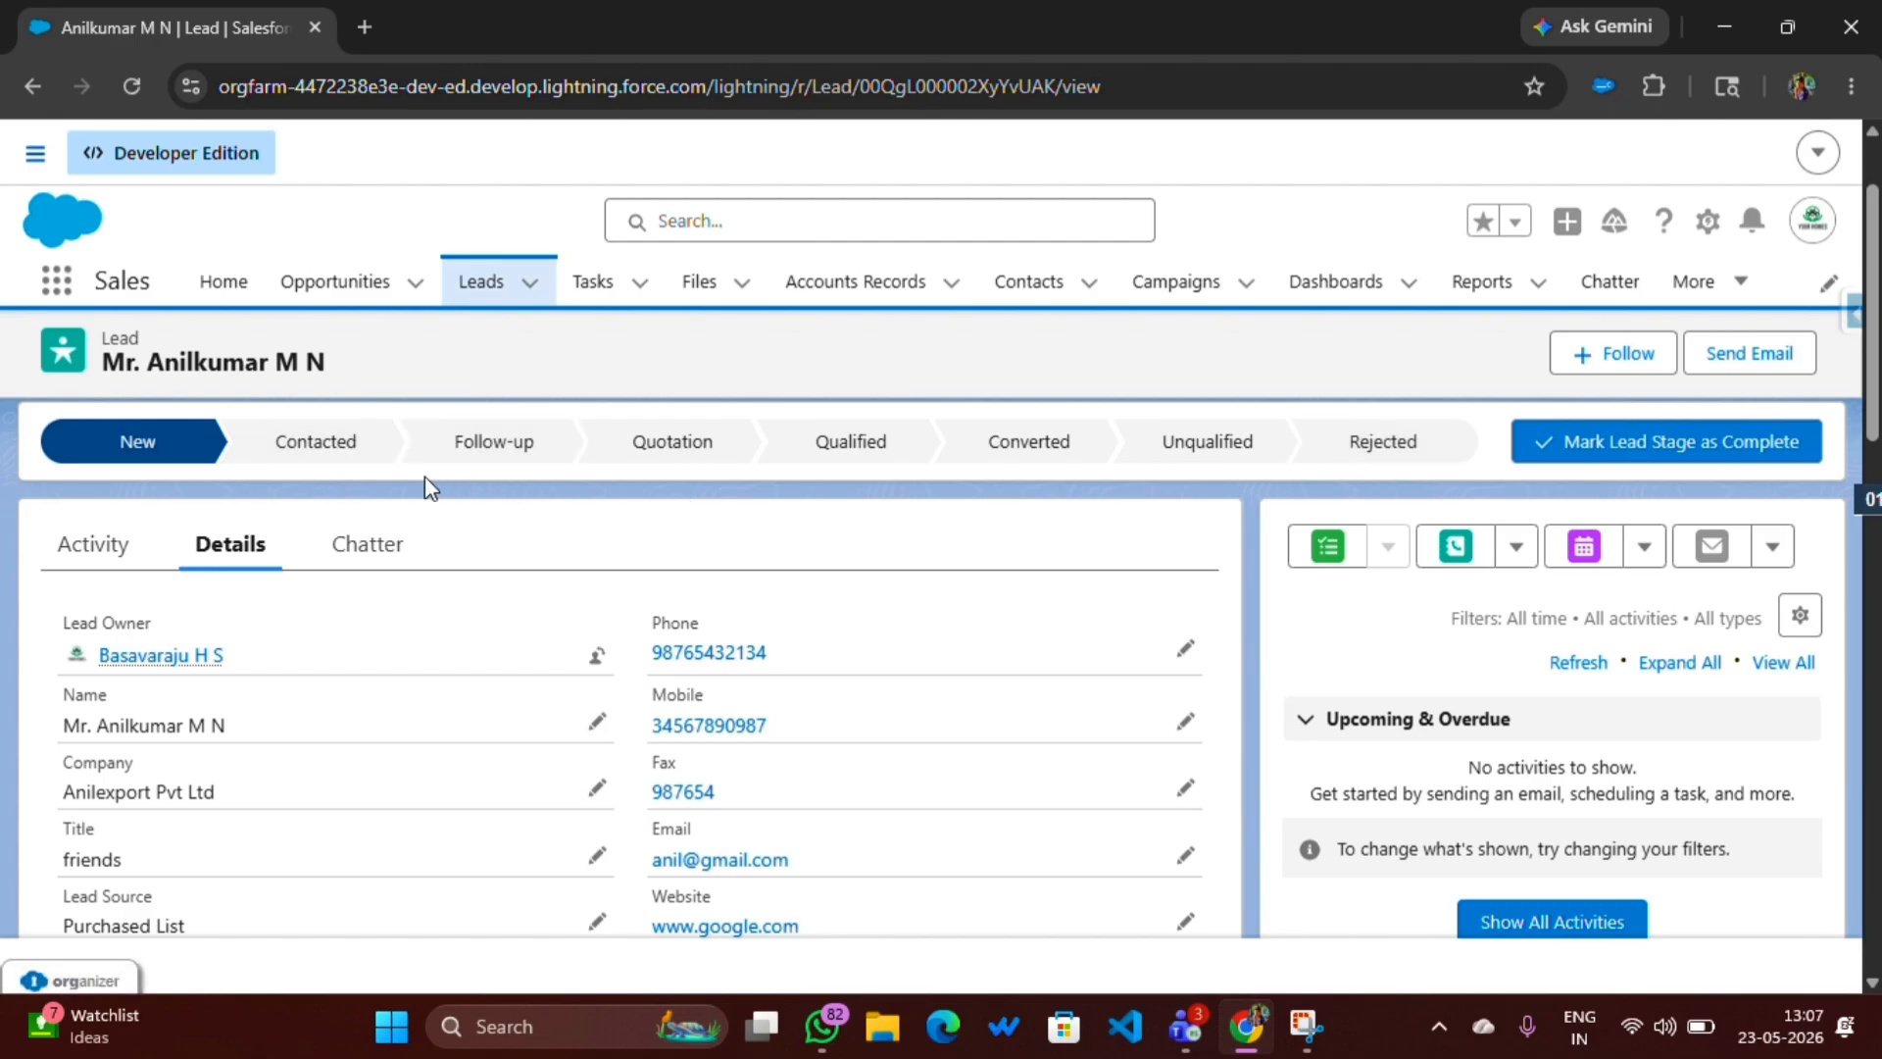
- Examine the lead's stage path alongside the Lead Stage and Email Sent To Customer fields in its details
scroll(426, 476, down, 3)
scroll(478, 613, up, 3)
scroll(509, 559, down, 4)
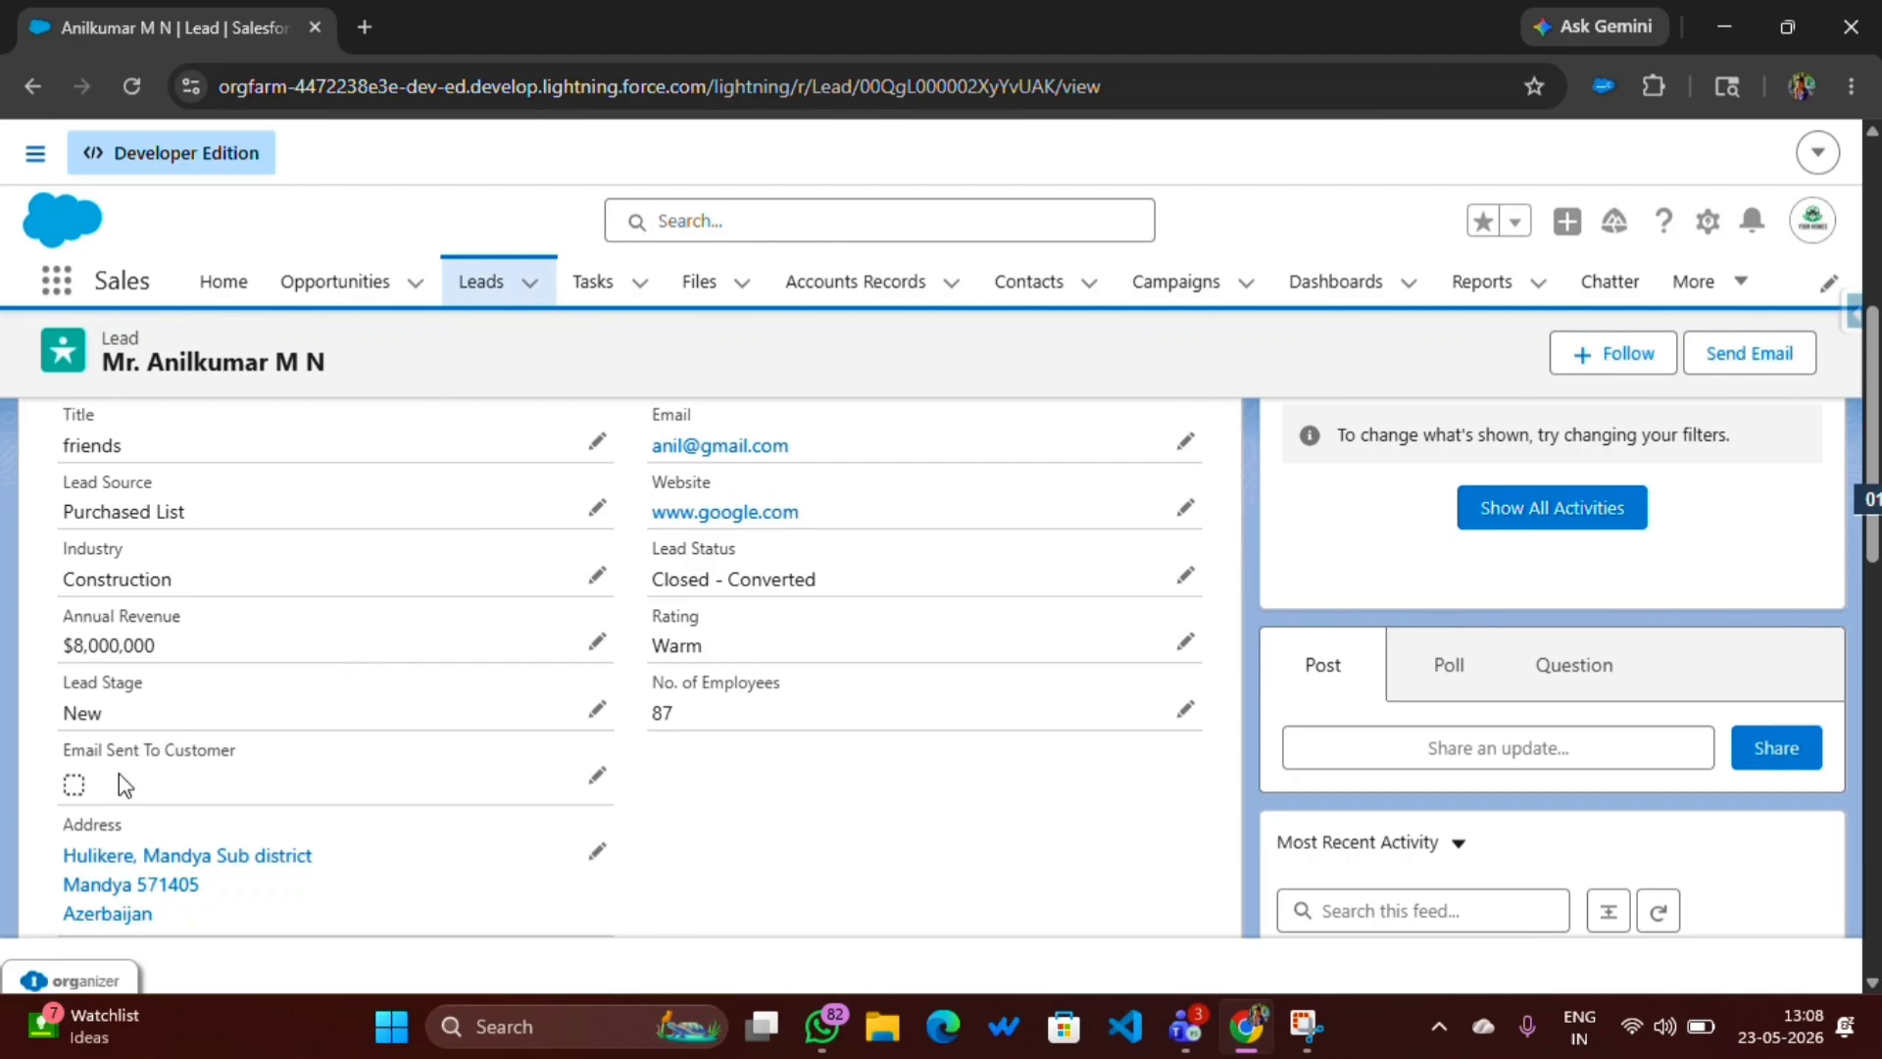
drag(50, 749, 268, 761)
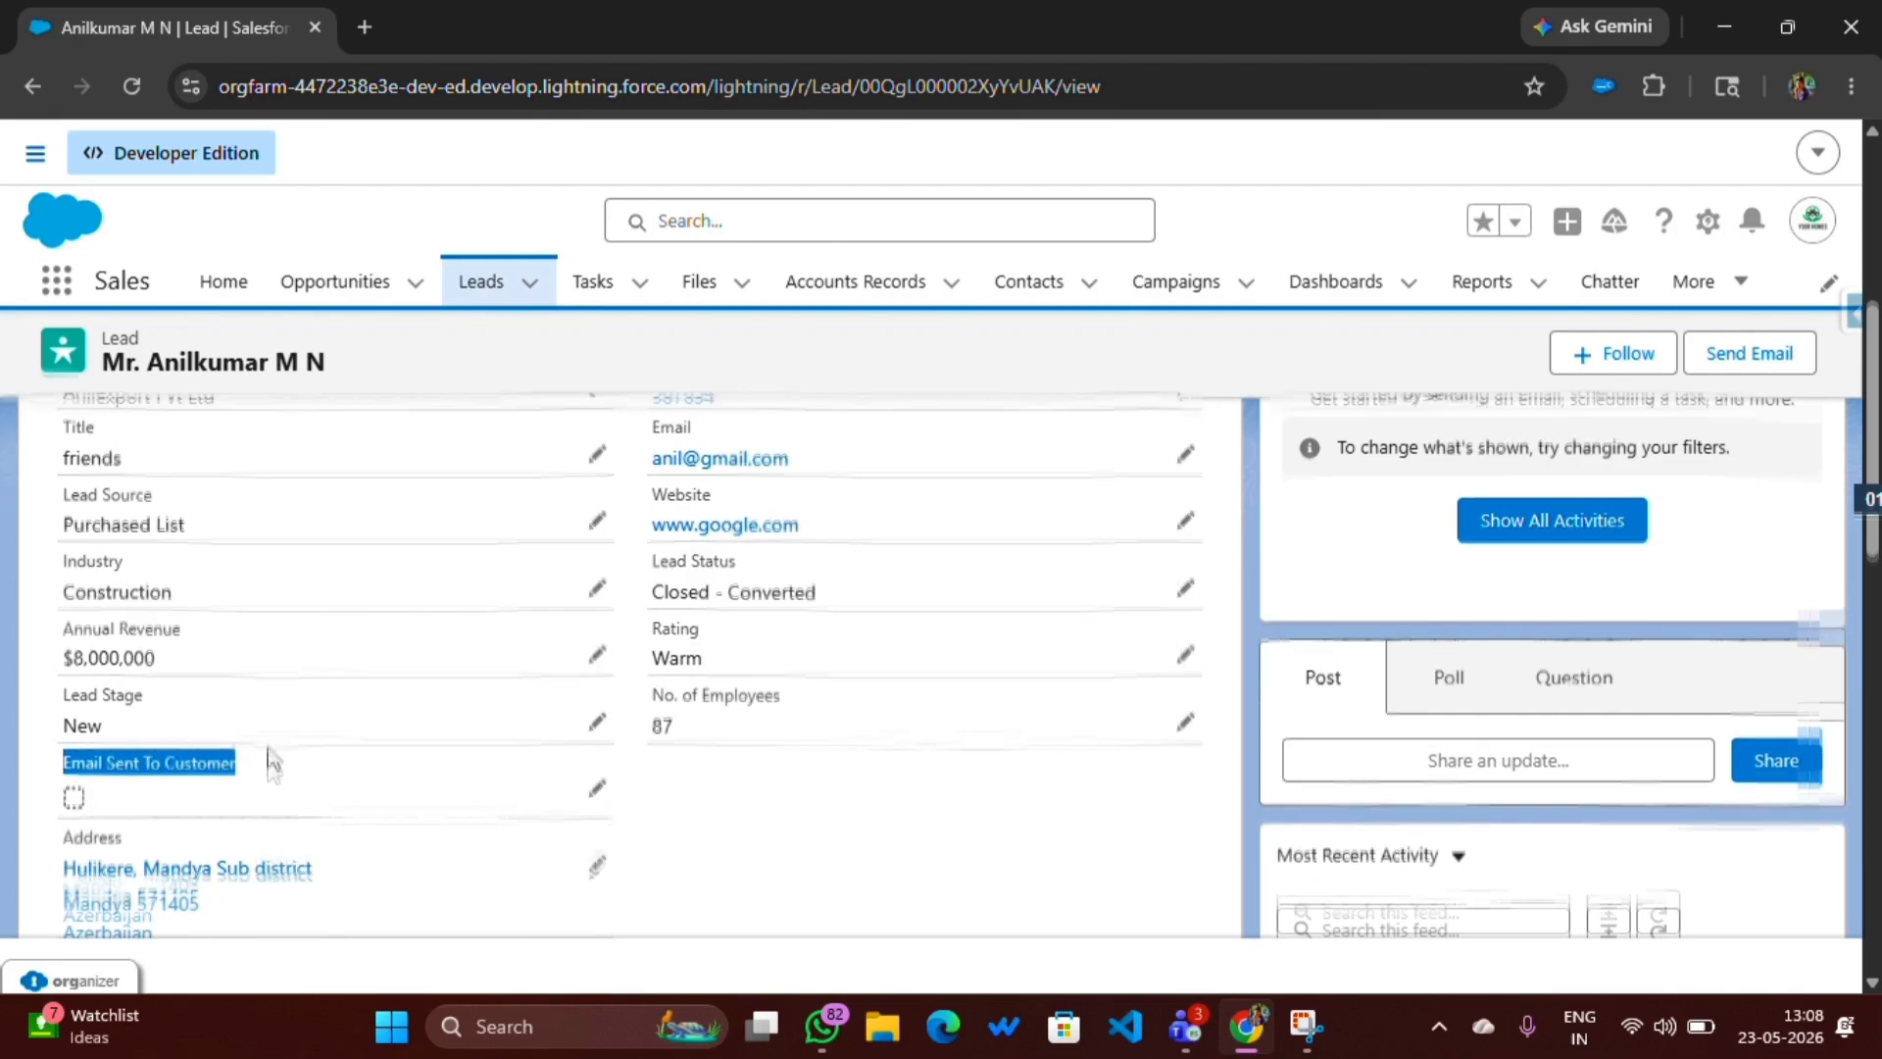
scroll(245, 716, up, 5)
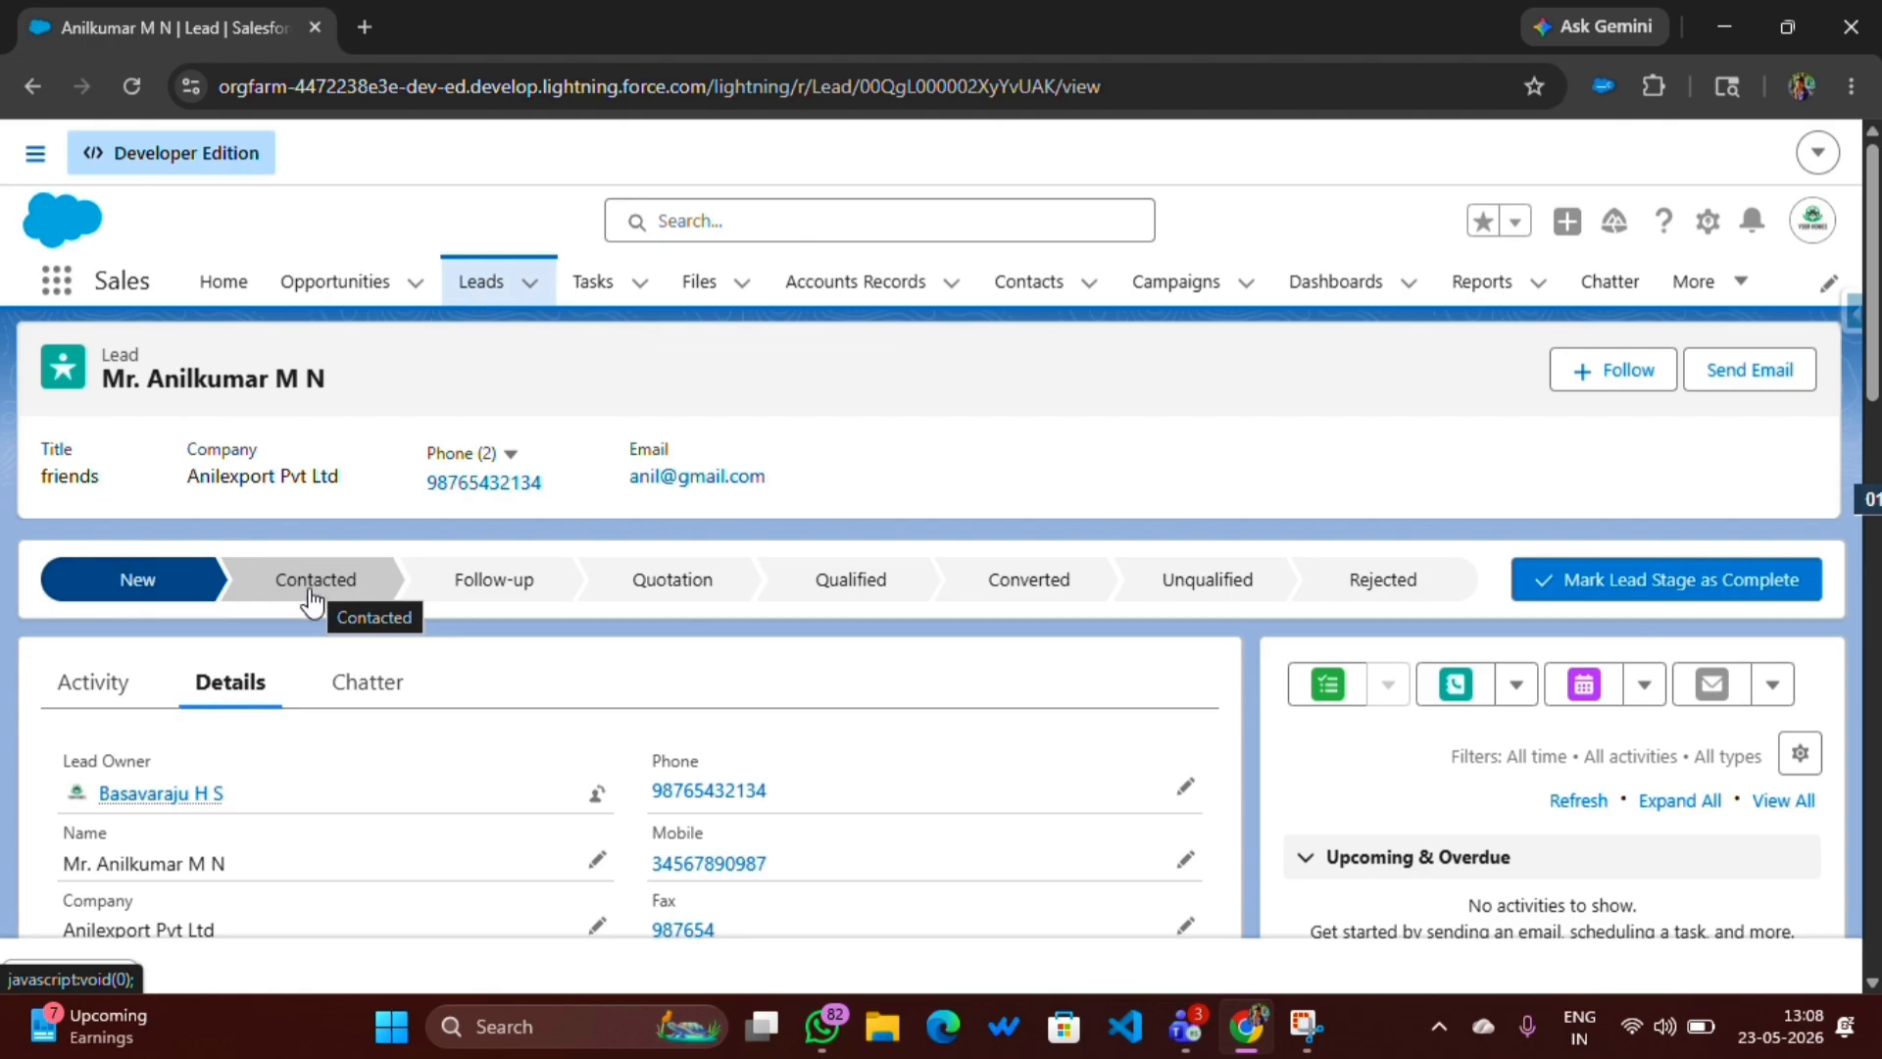
scroll(197, 722, down, 5)
scroll(63, 680, down, 2)
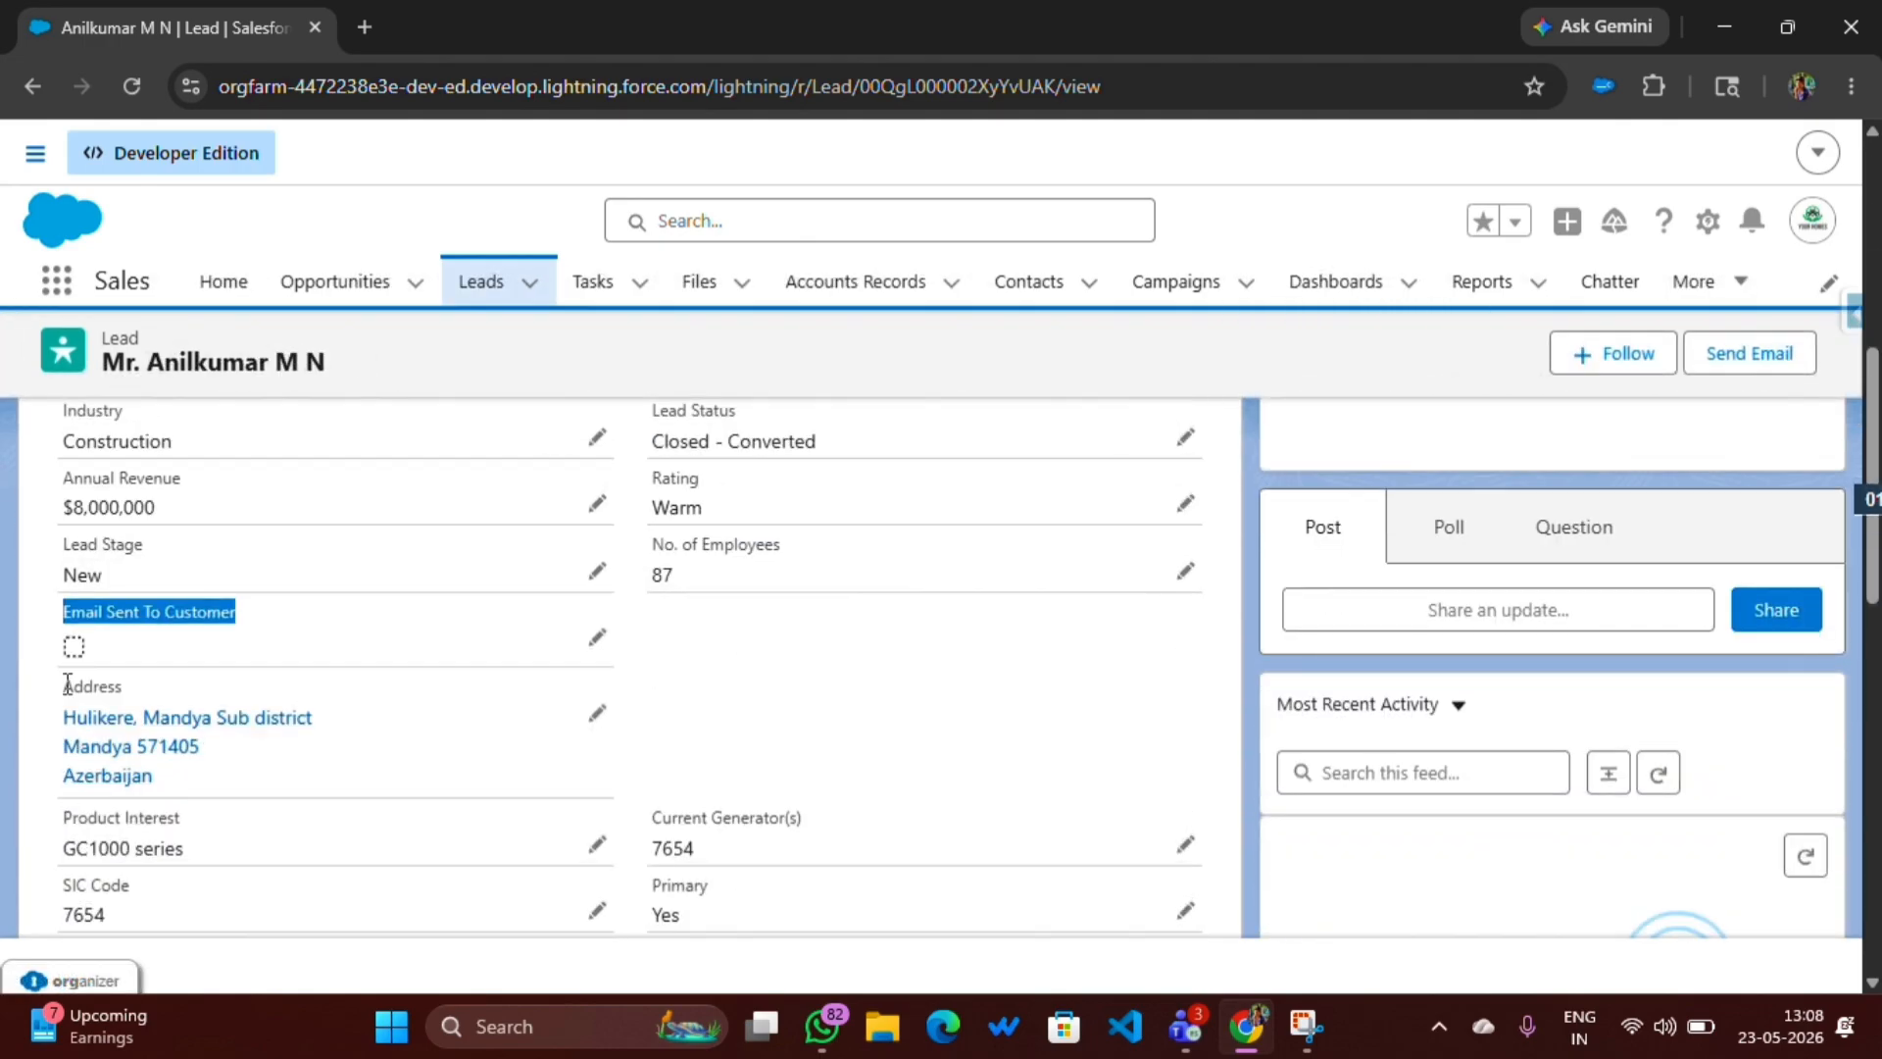
click(57, 627)
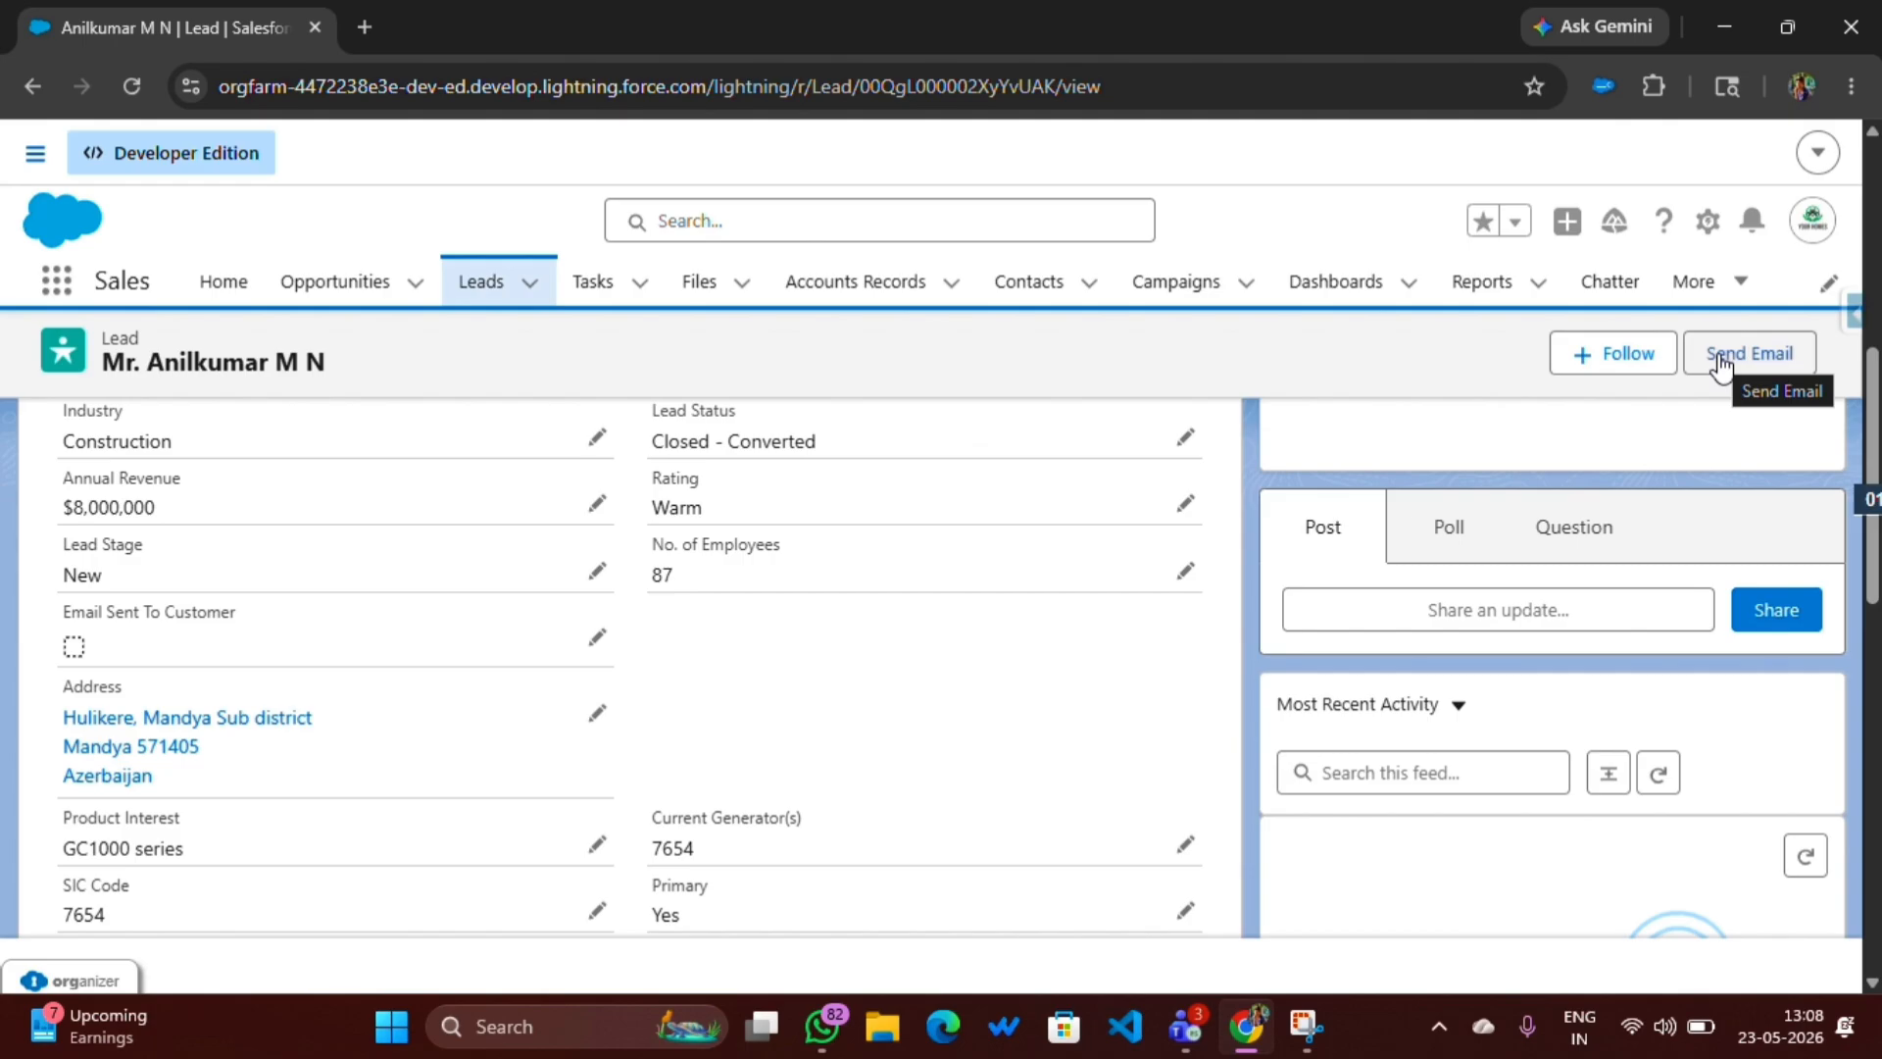
- Send the prepared customer email from the lead record and check its Email Sent To Customer field
scroll(155, 755, up, 1)
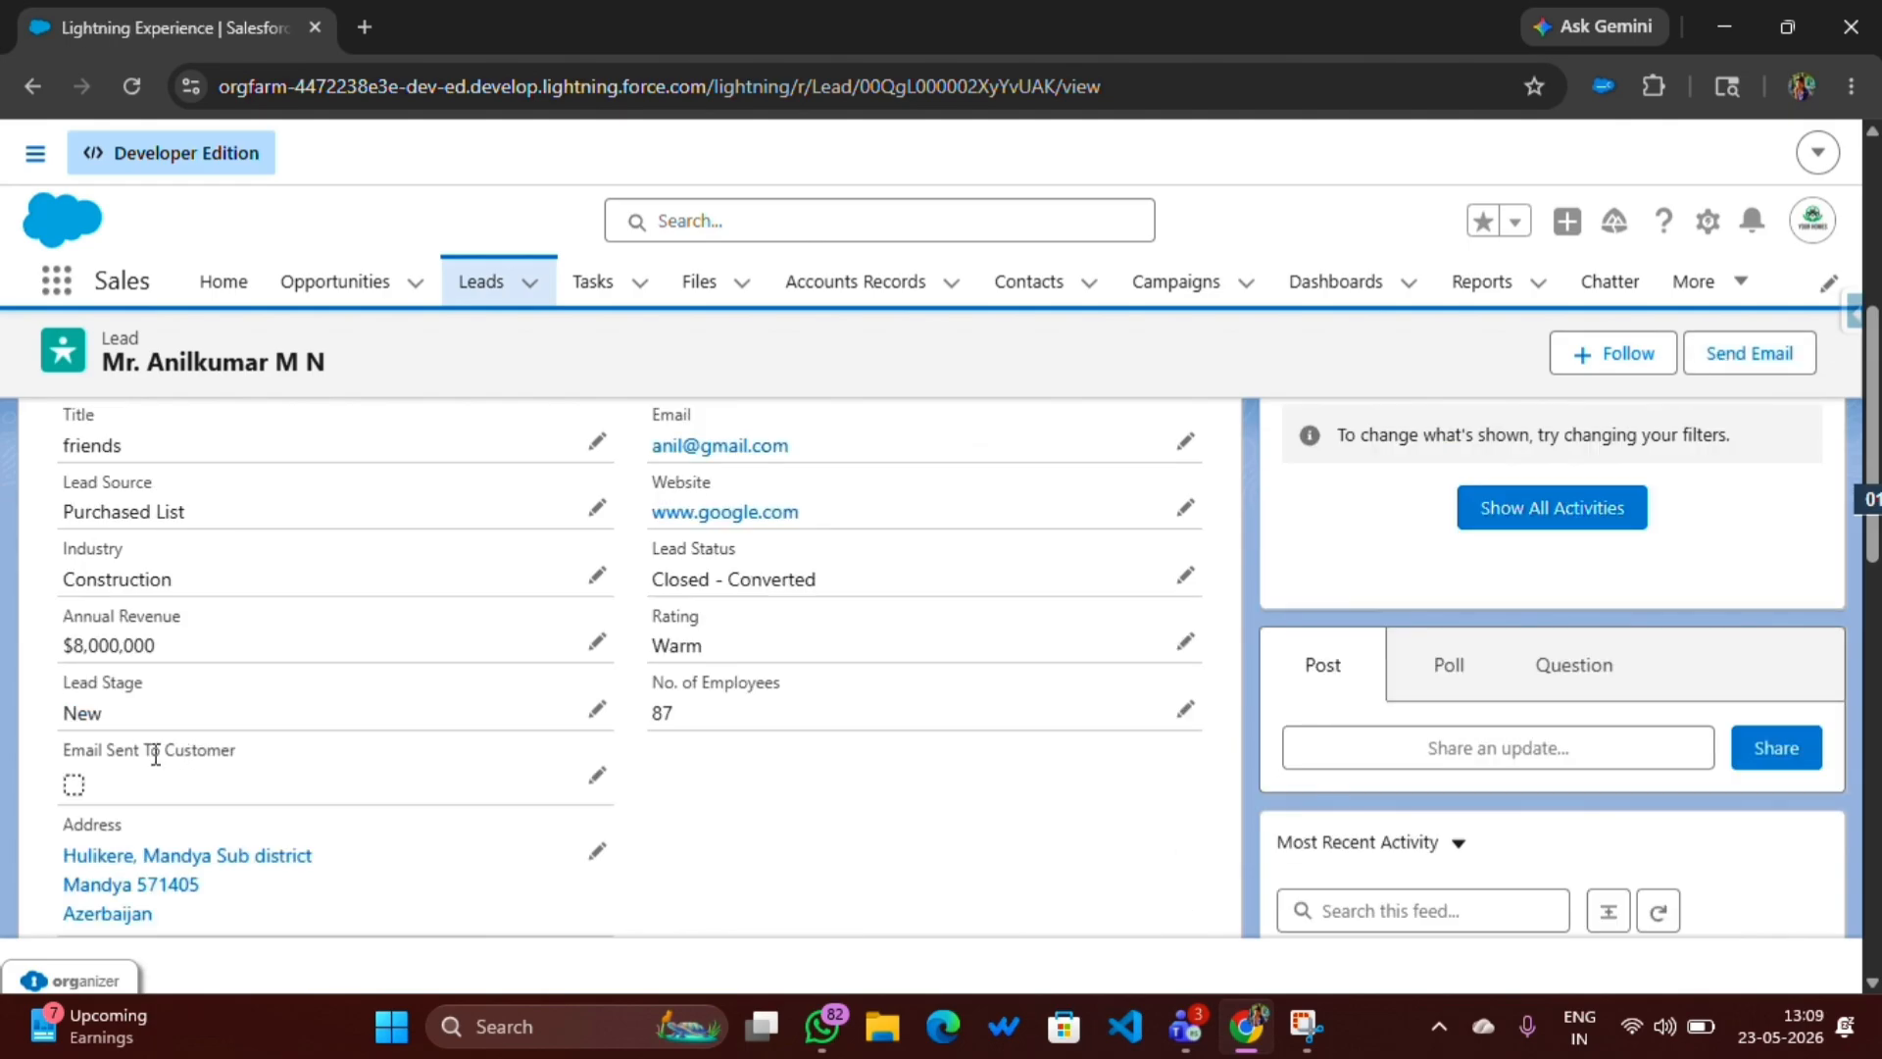
click(1736, 357)
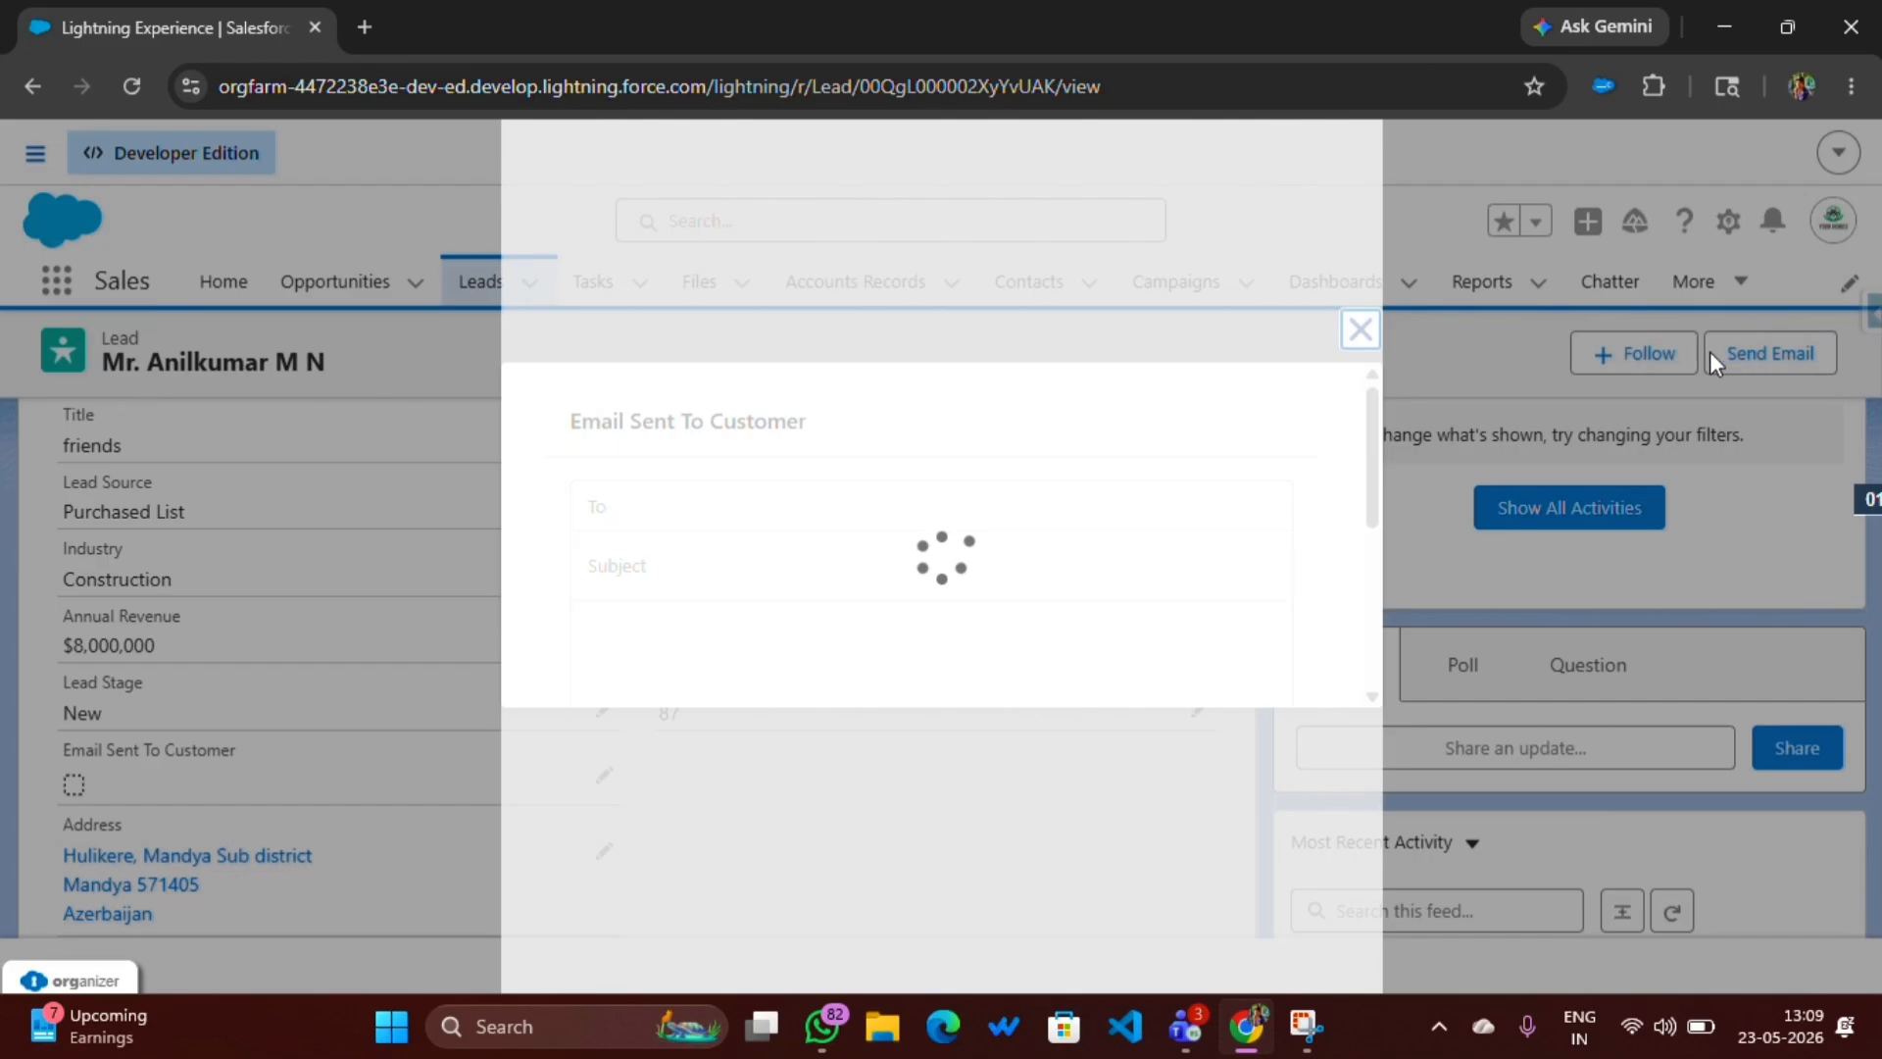
scroll(1243, 617, down, 5)
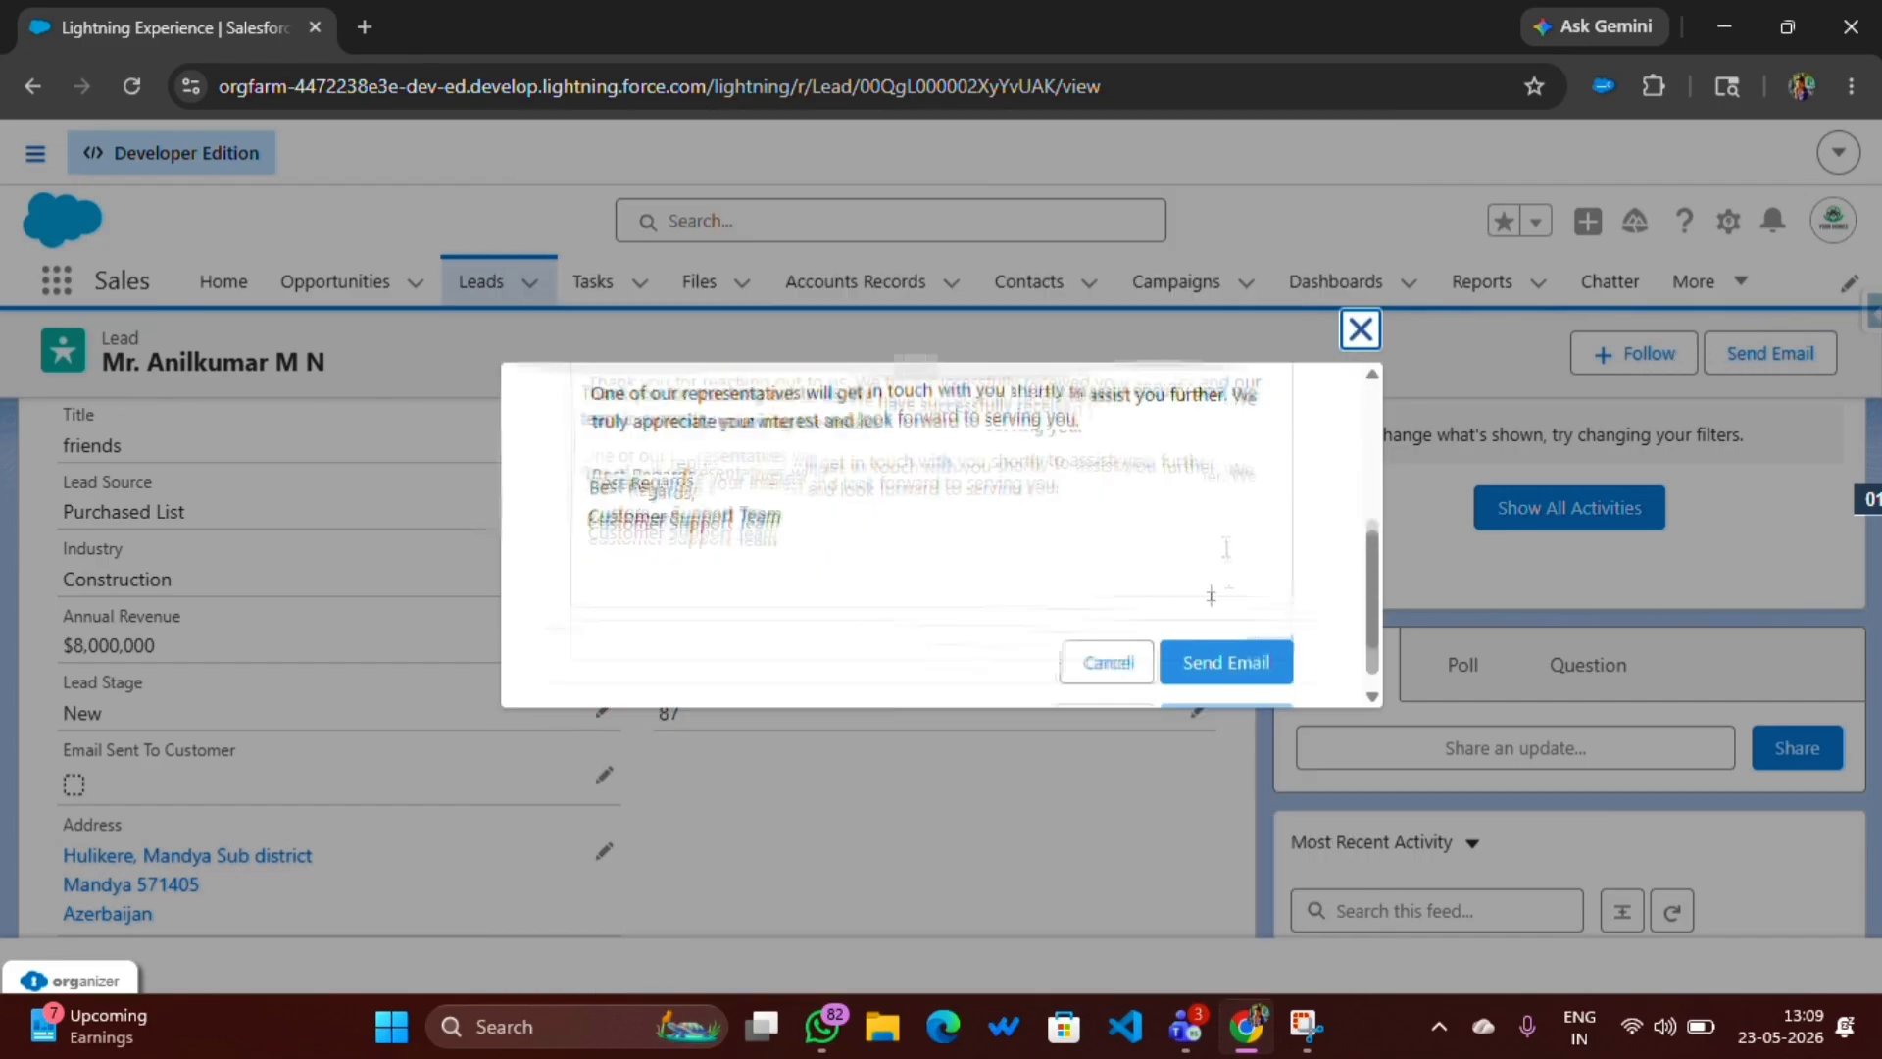
click(1239, 657)
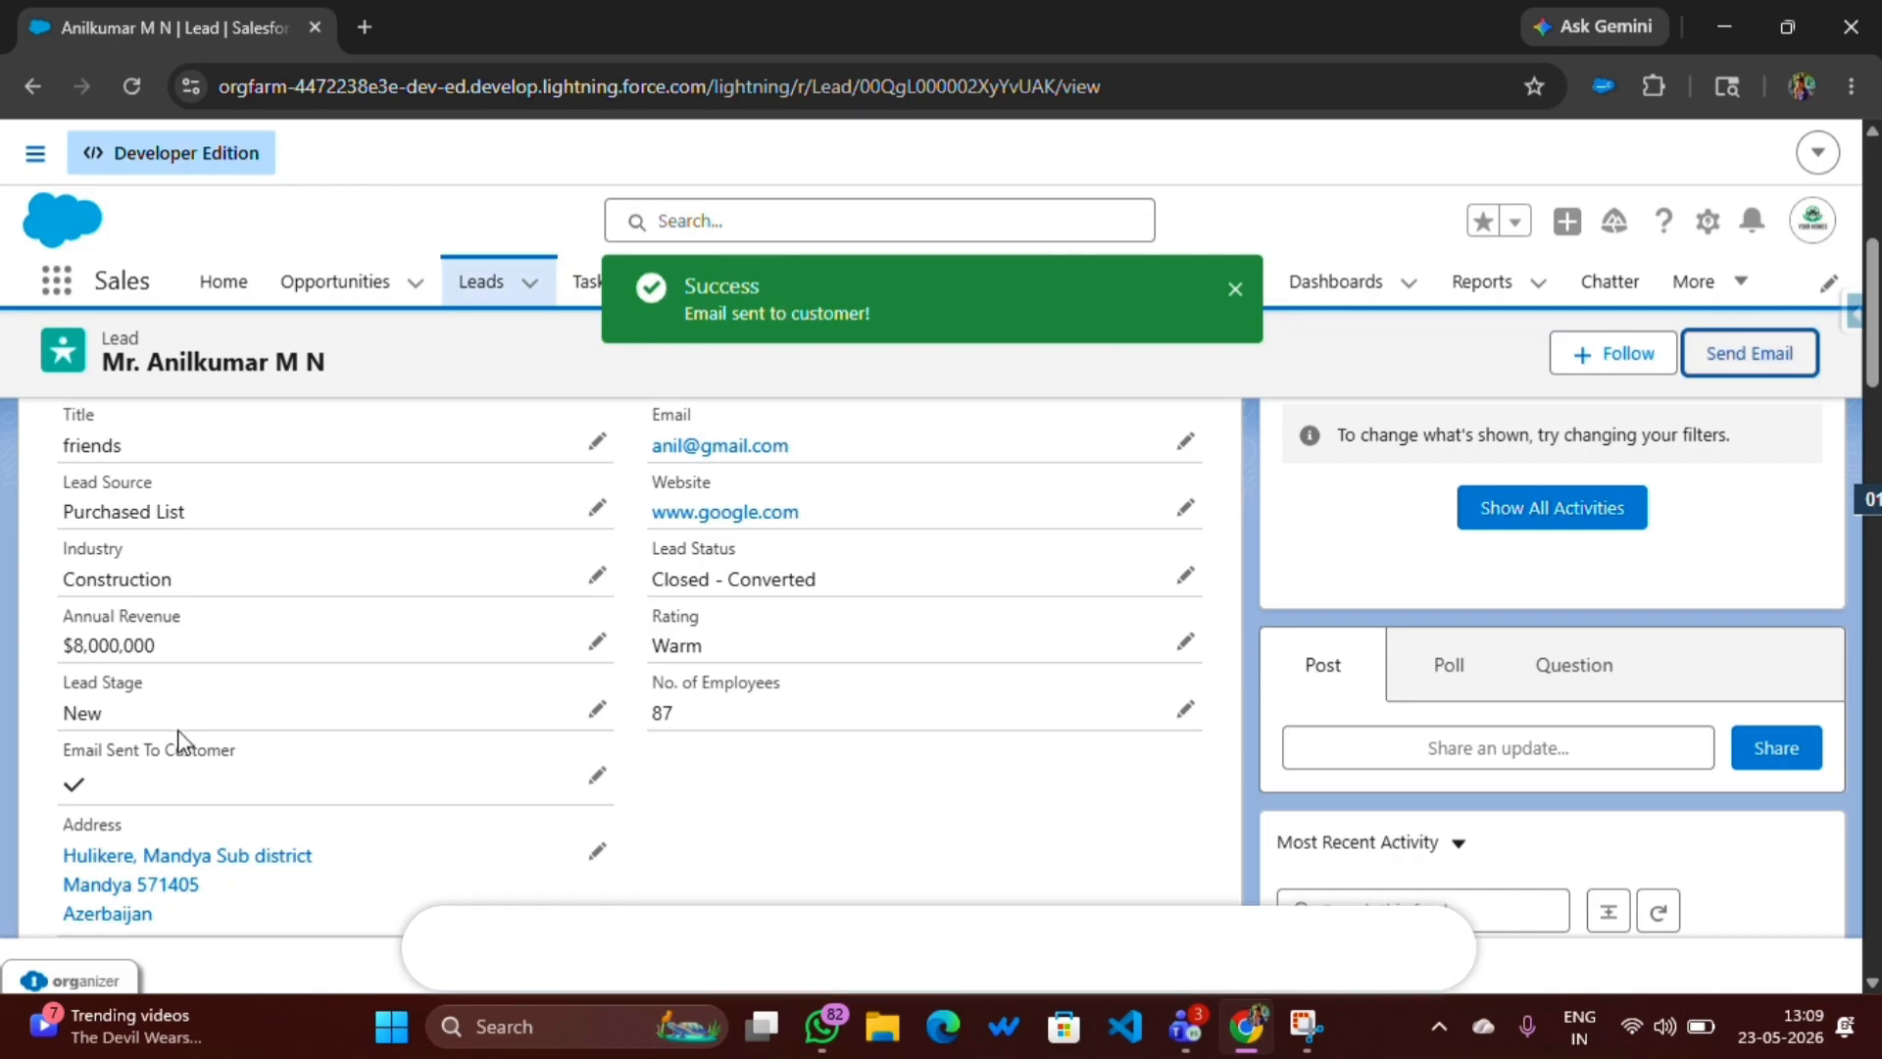
drag(57, 752, 238, 763)
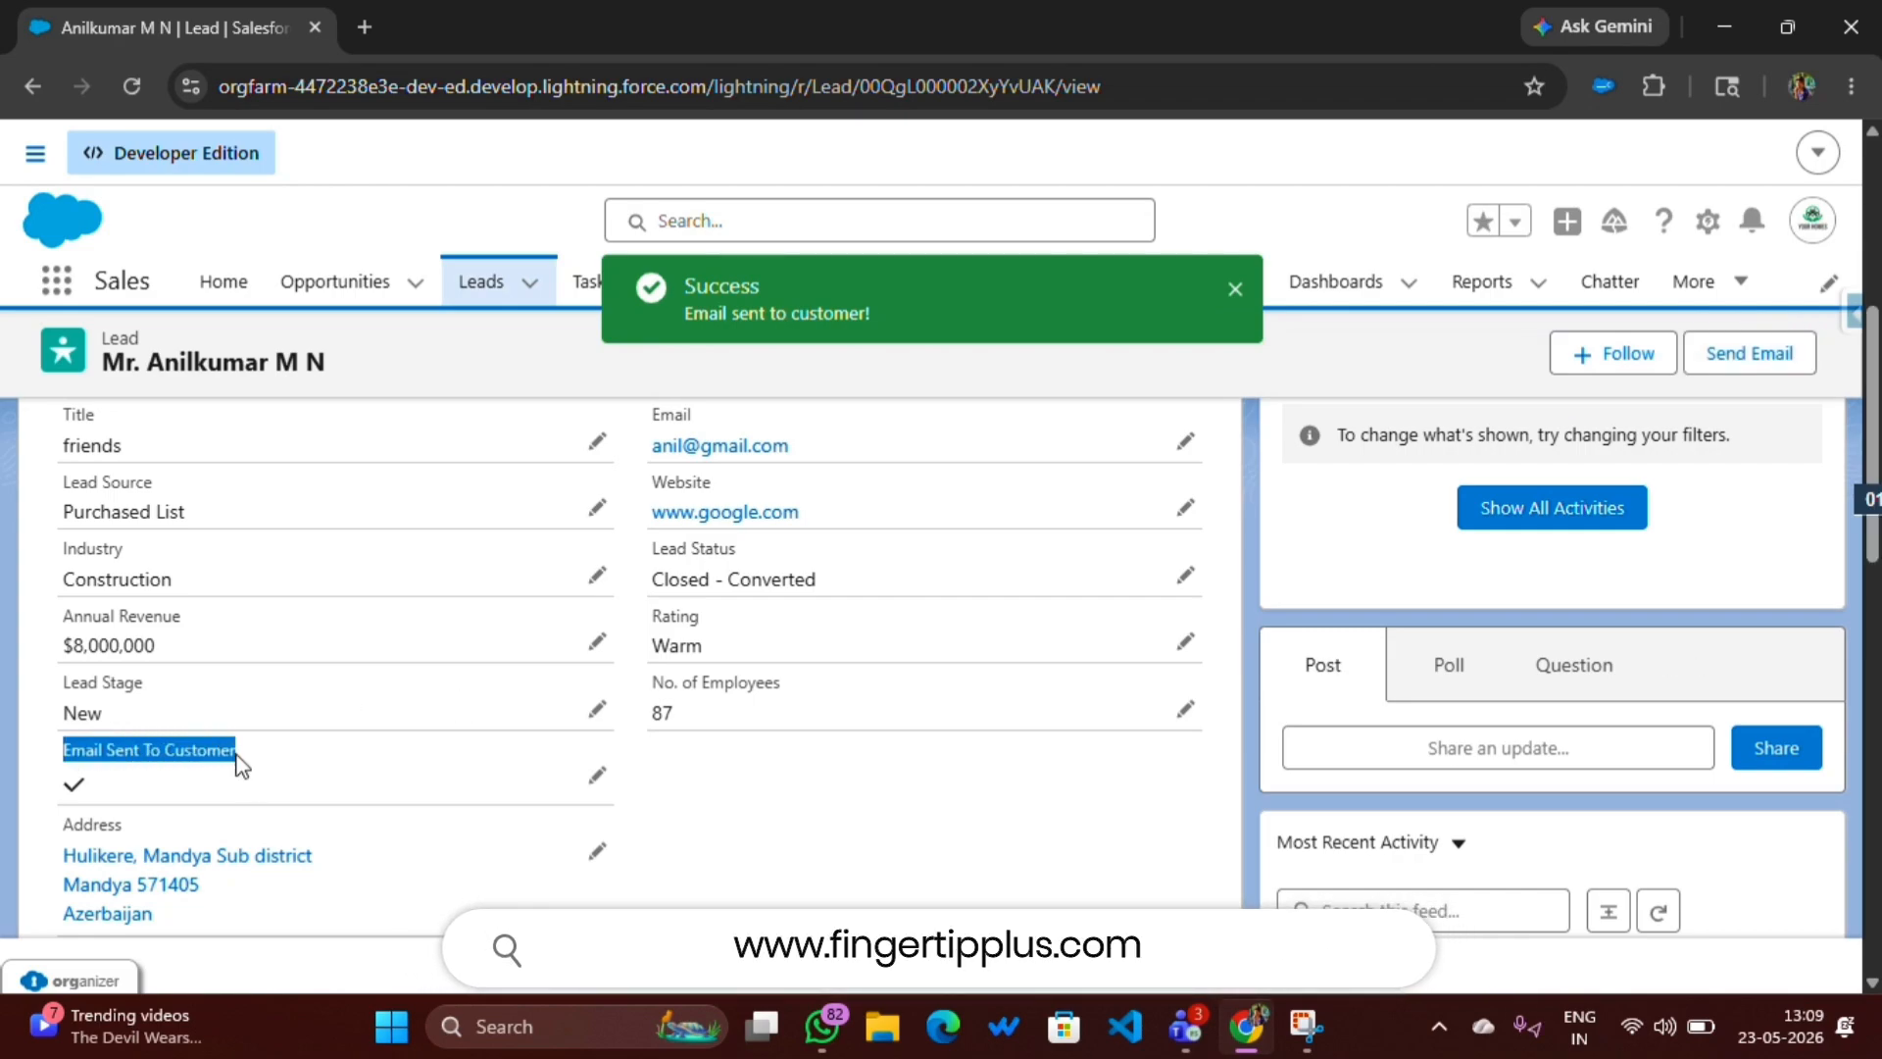
click(150, 796)
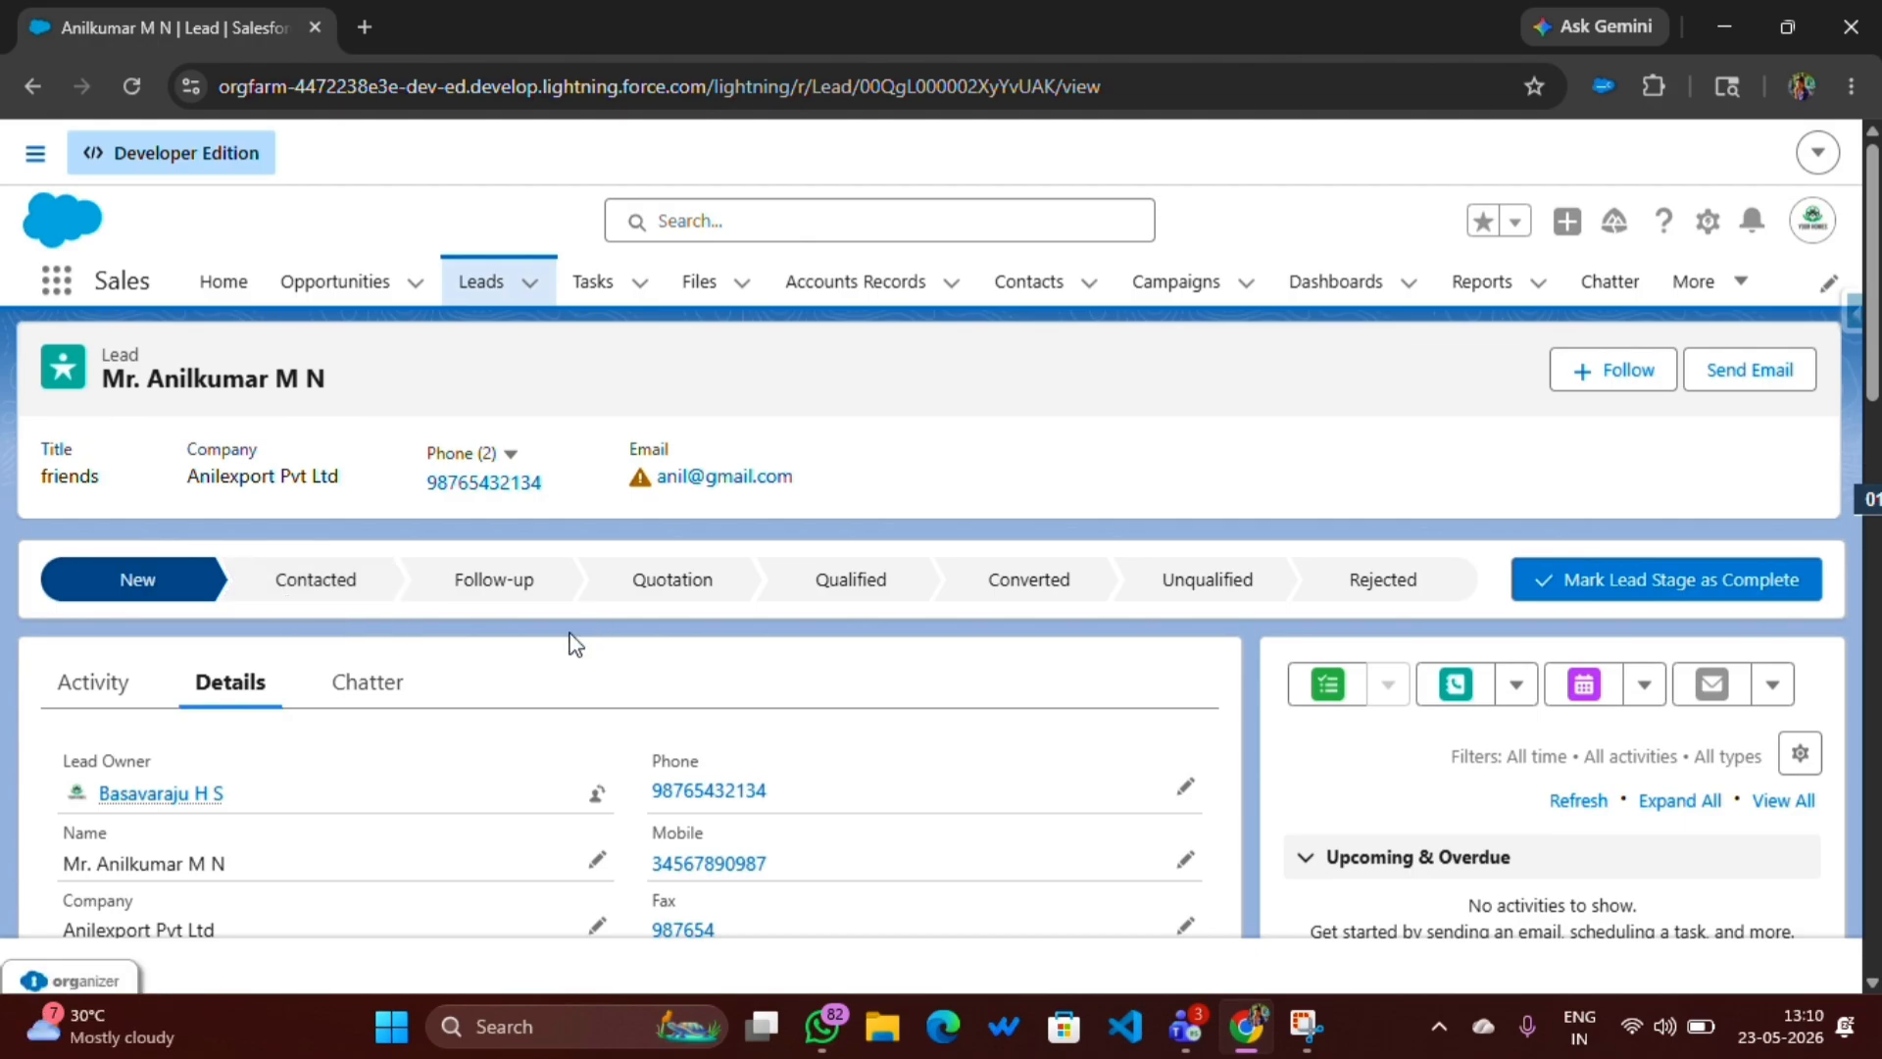
- Open Salesforce Setup and find the Flows page under Process Automation
click(1707, 224)
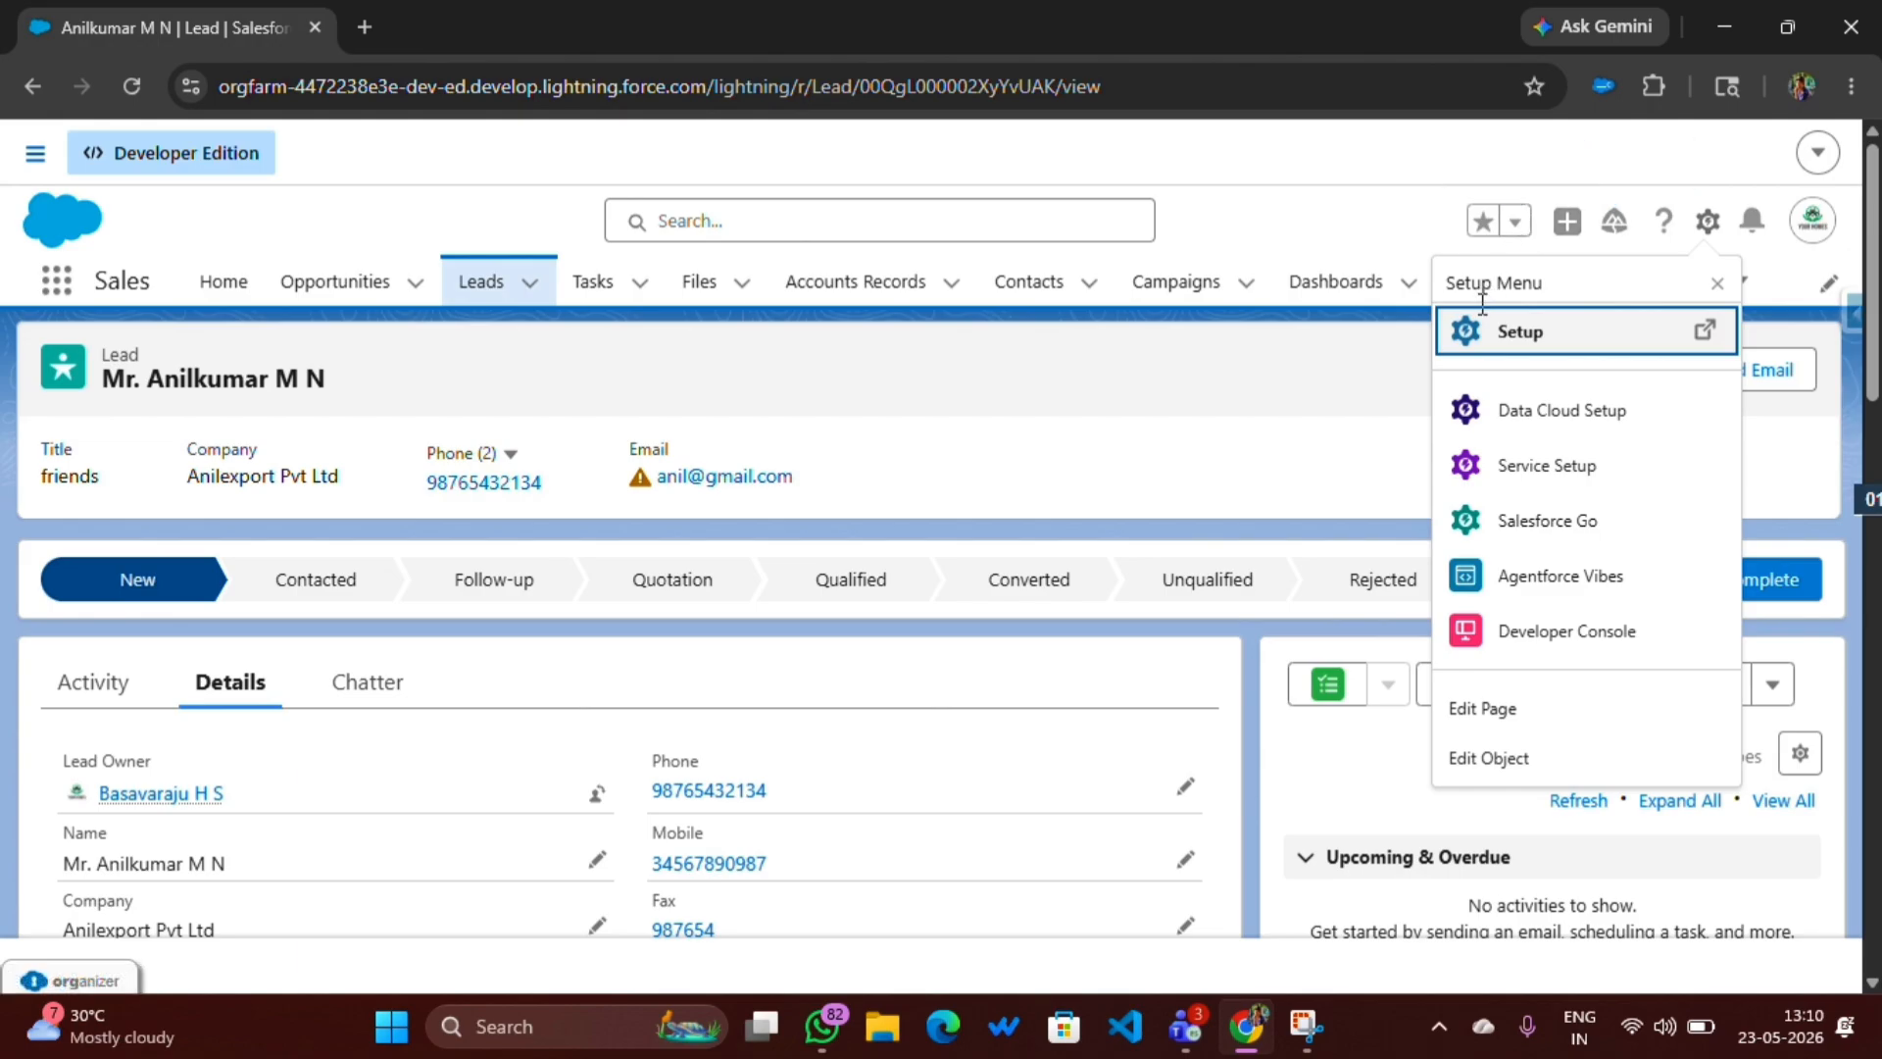
click(1515, 338)
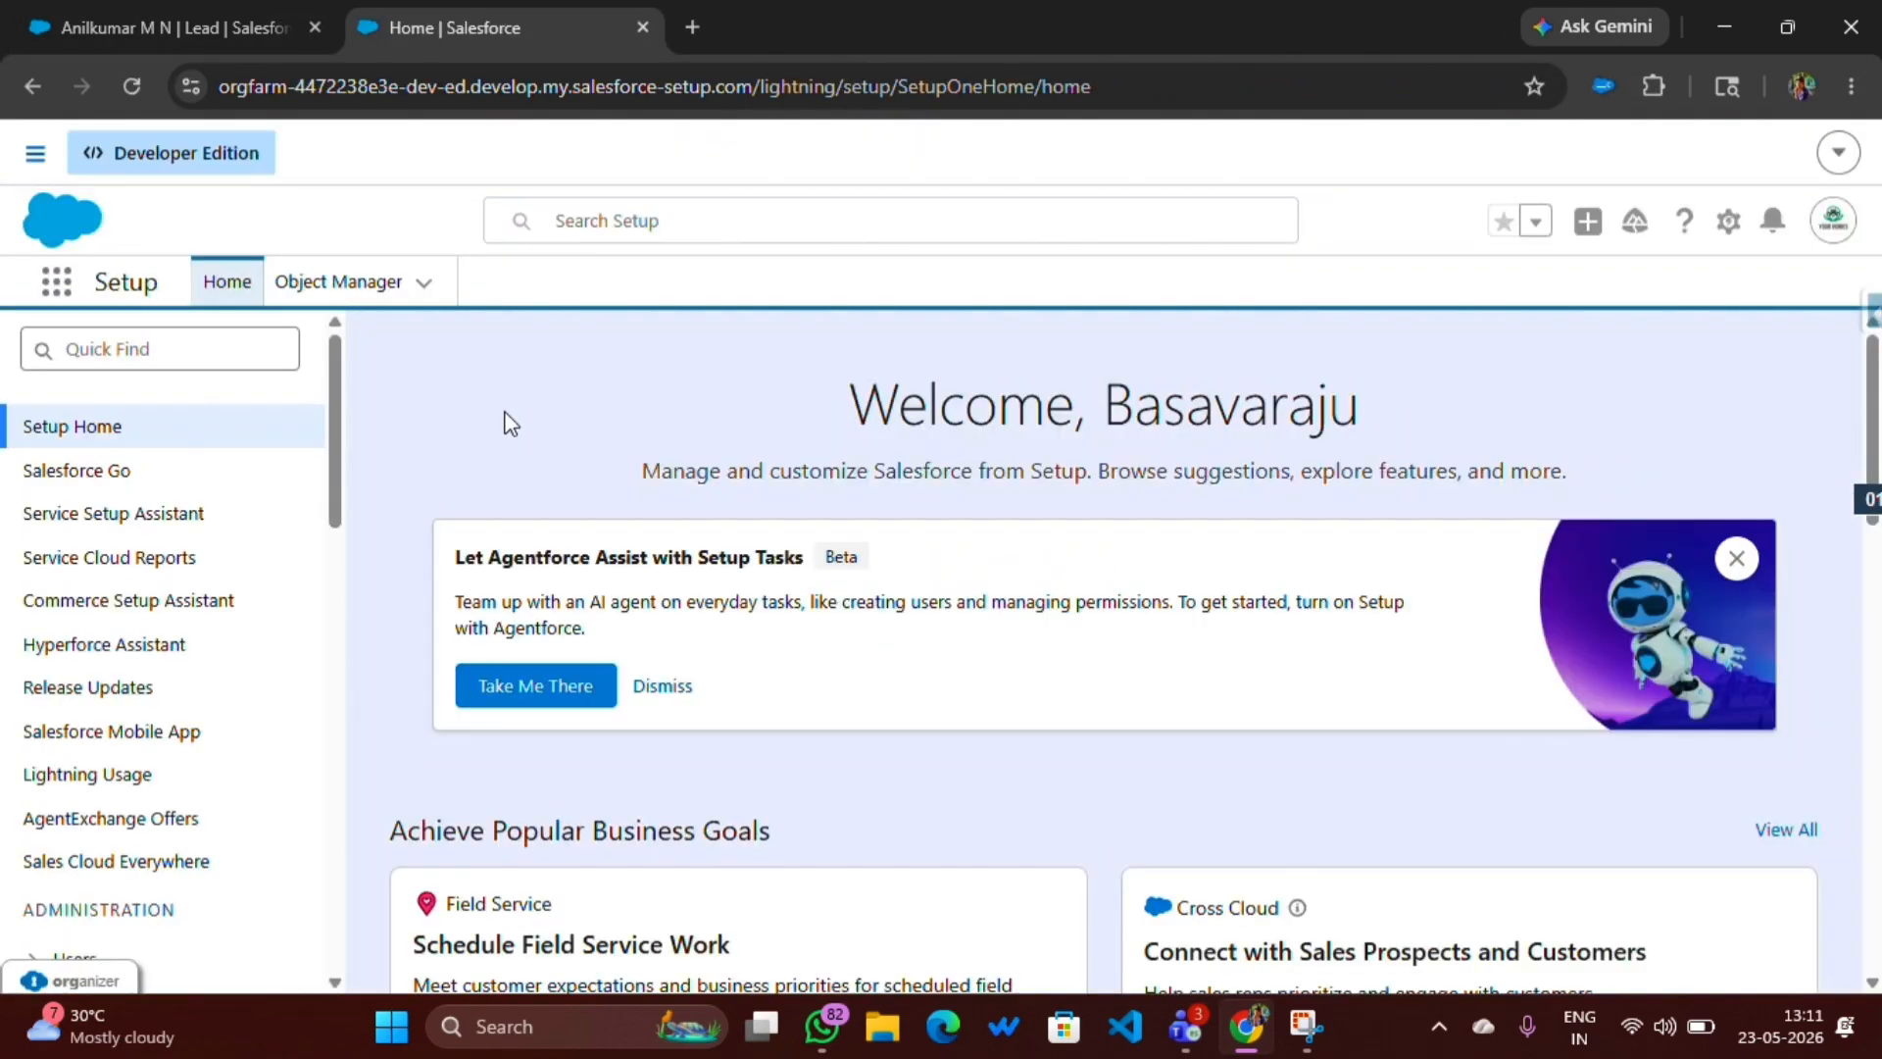
click(126, 350)
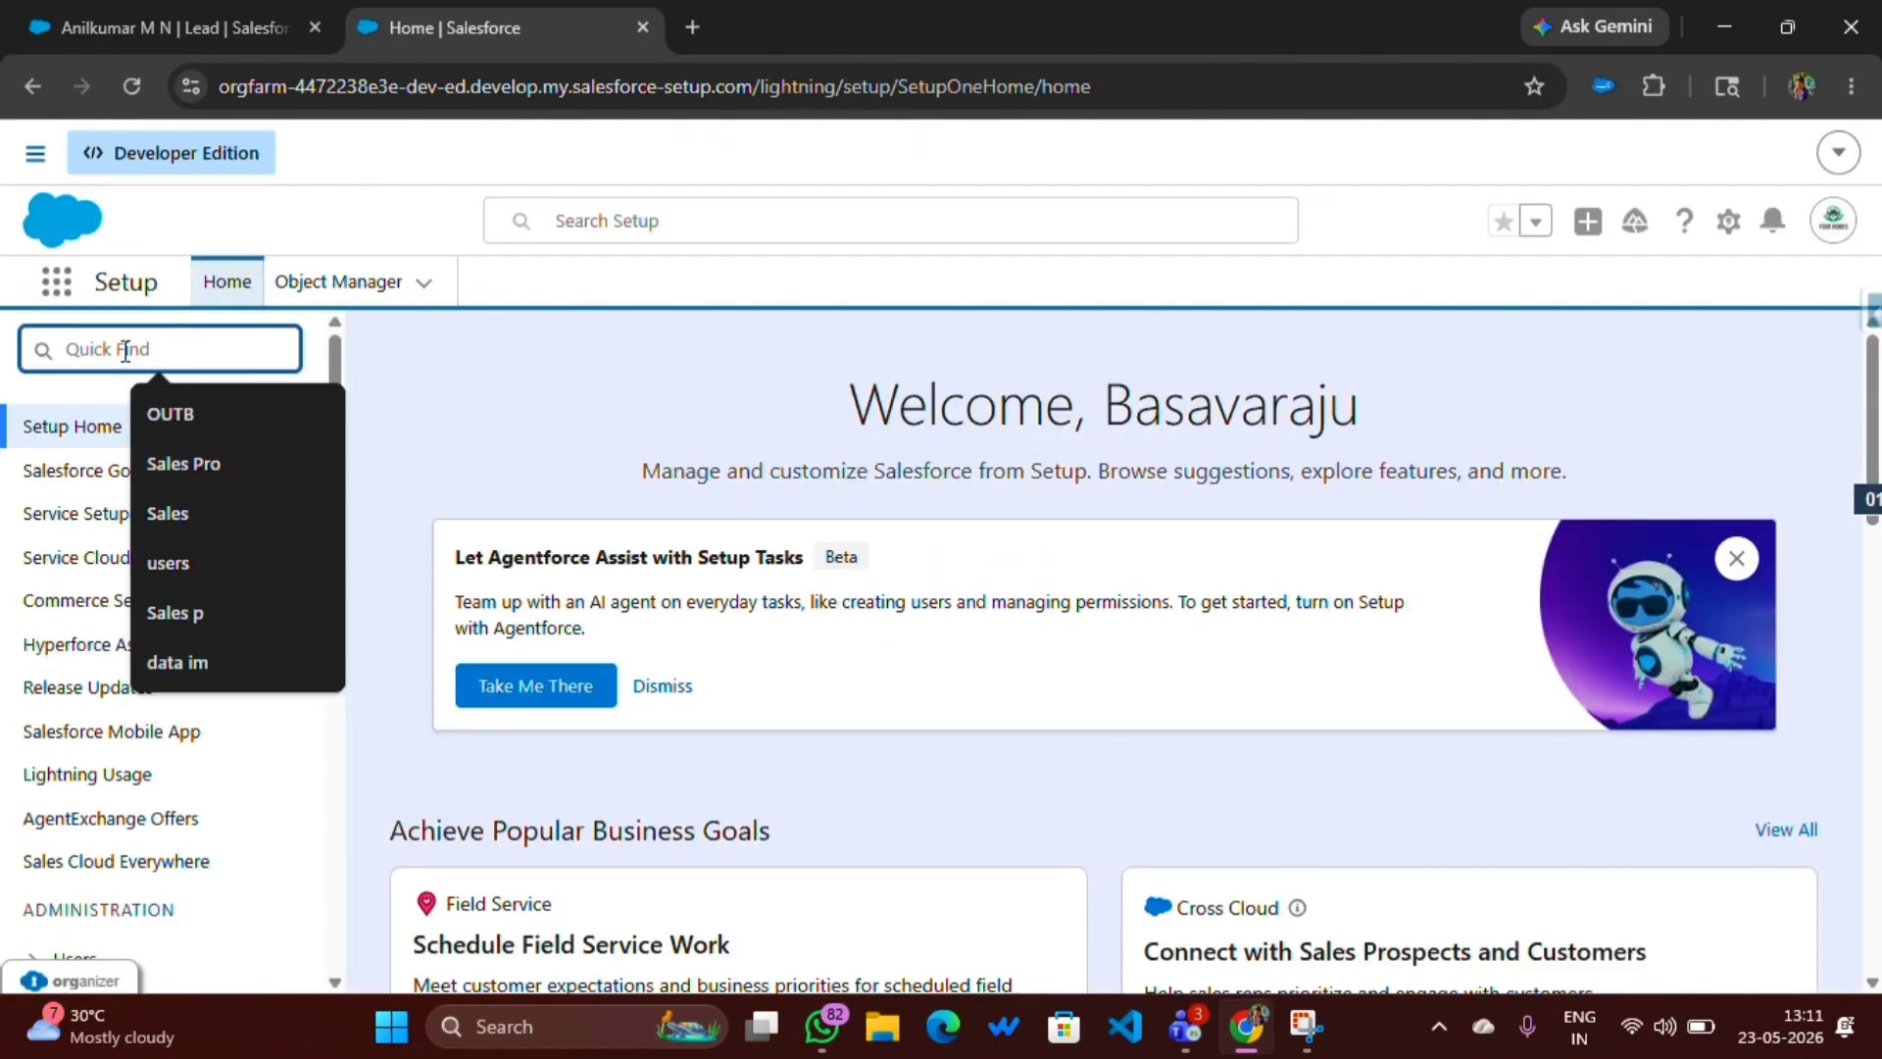
text(fLOWS)
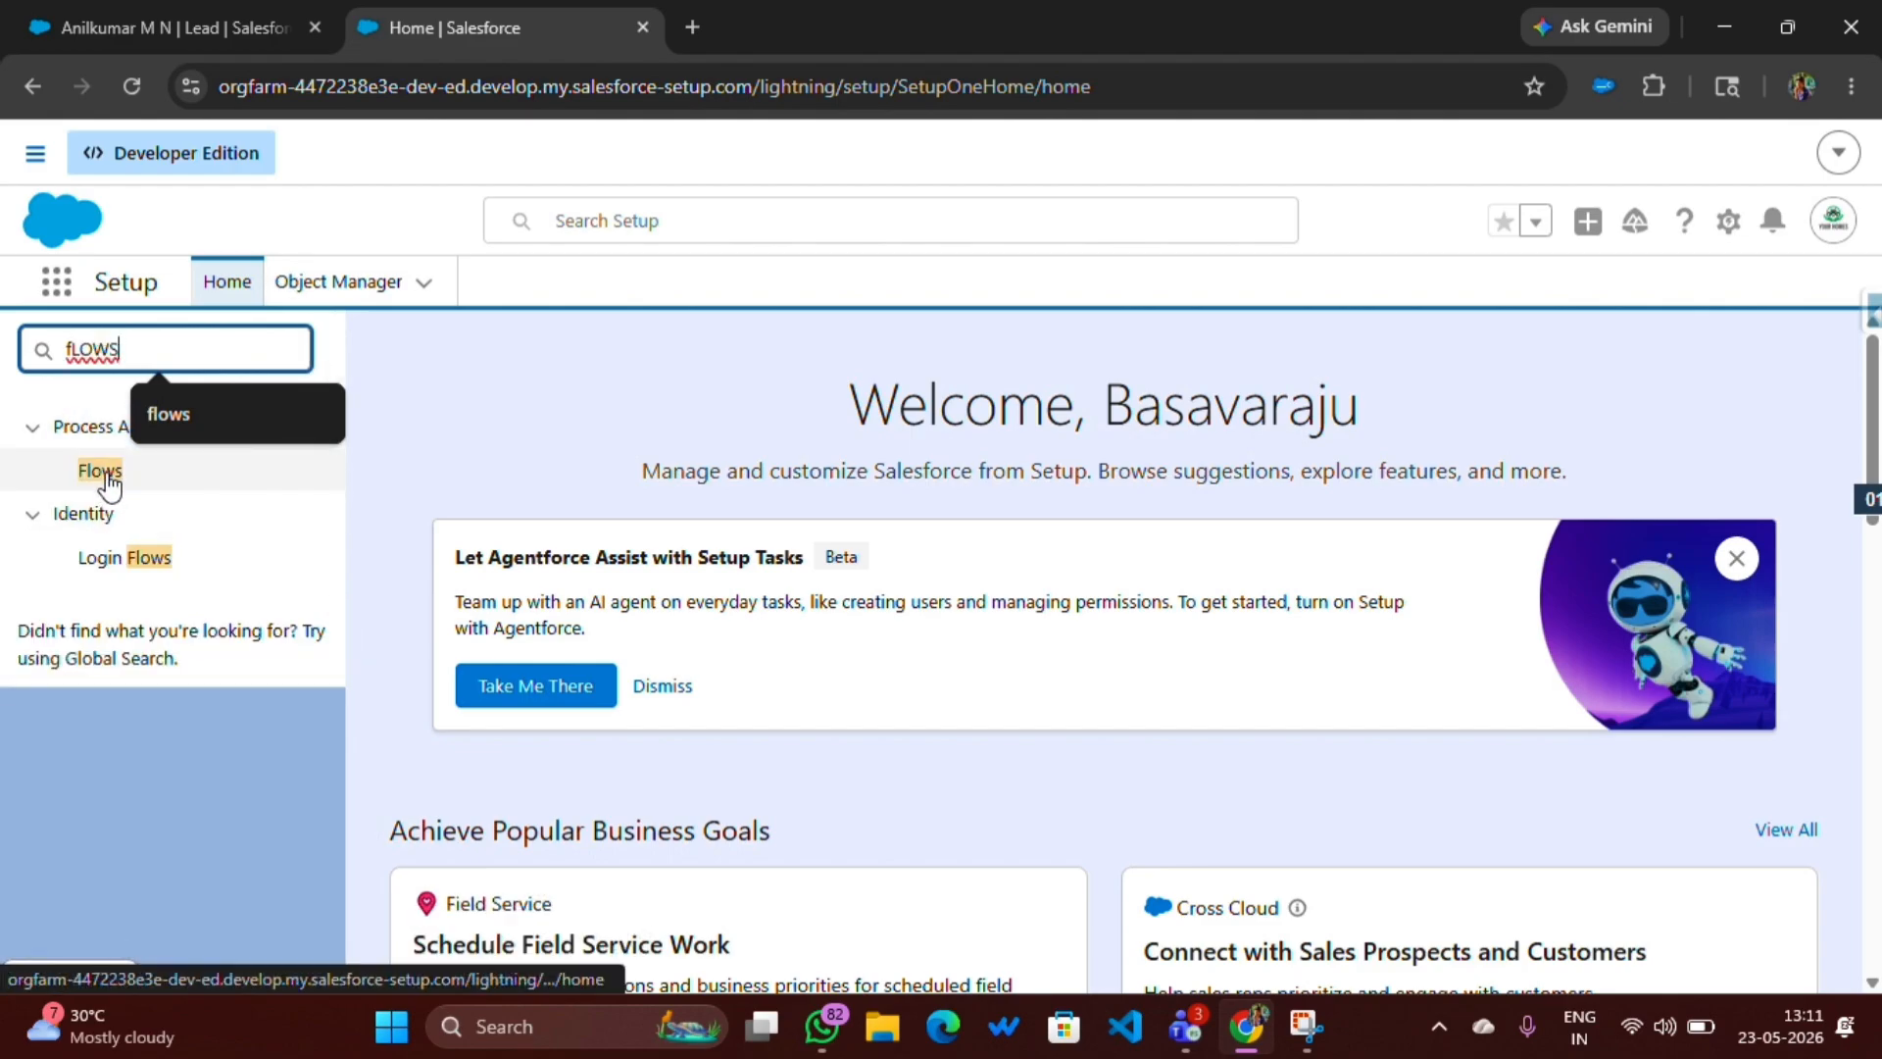
click(101, 473)
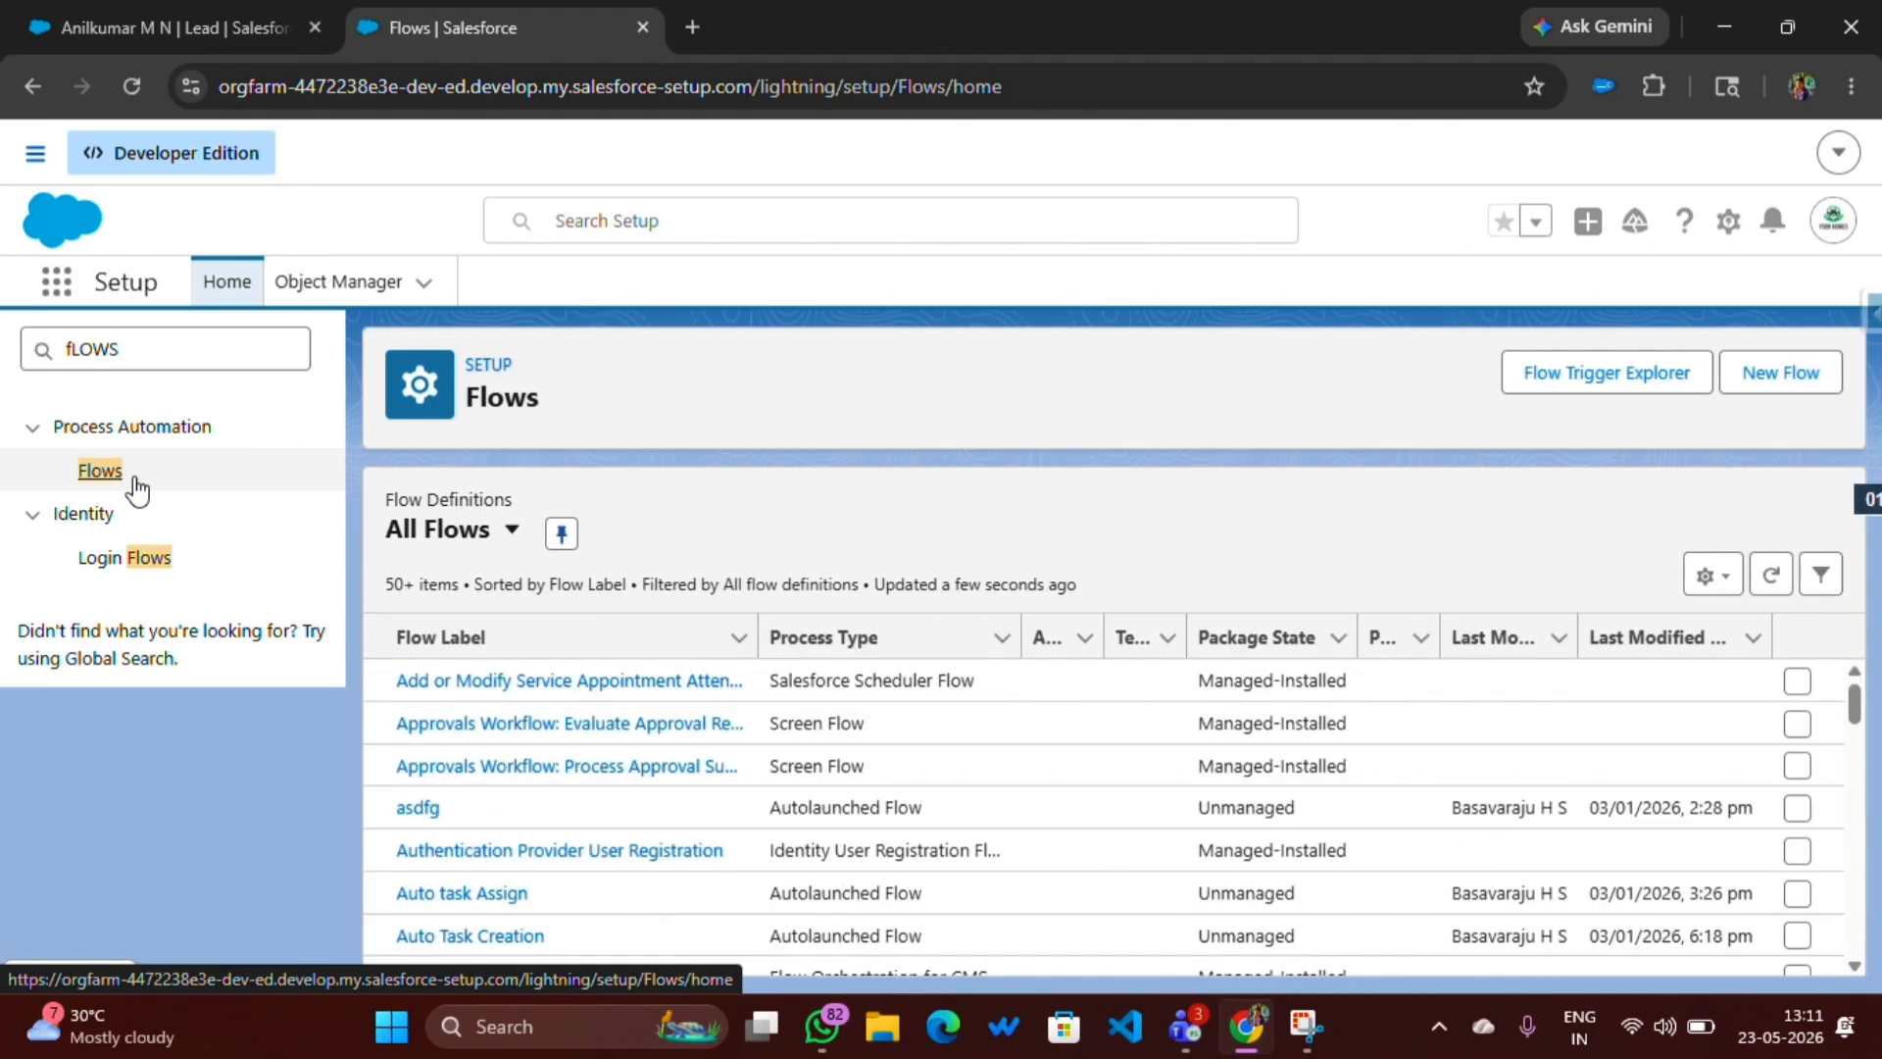
- Create a new flow of the type Record-Triggered Flow
click(1769, 387)
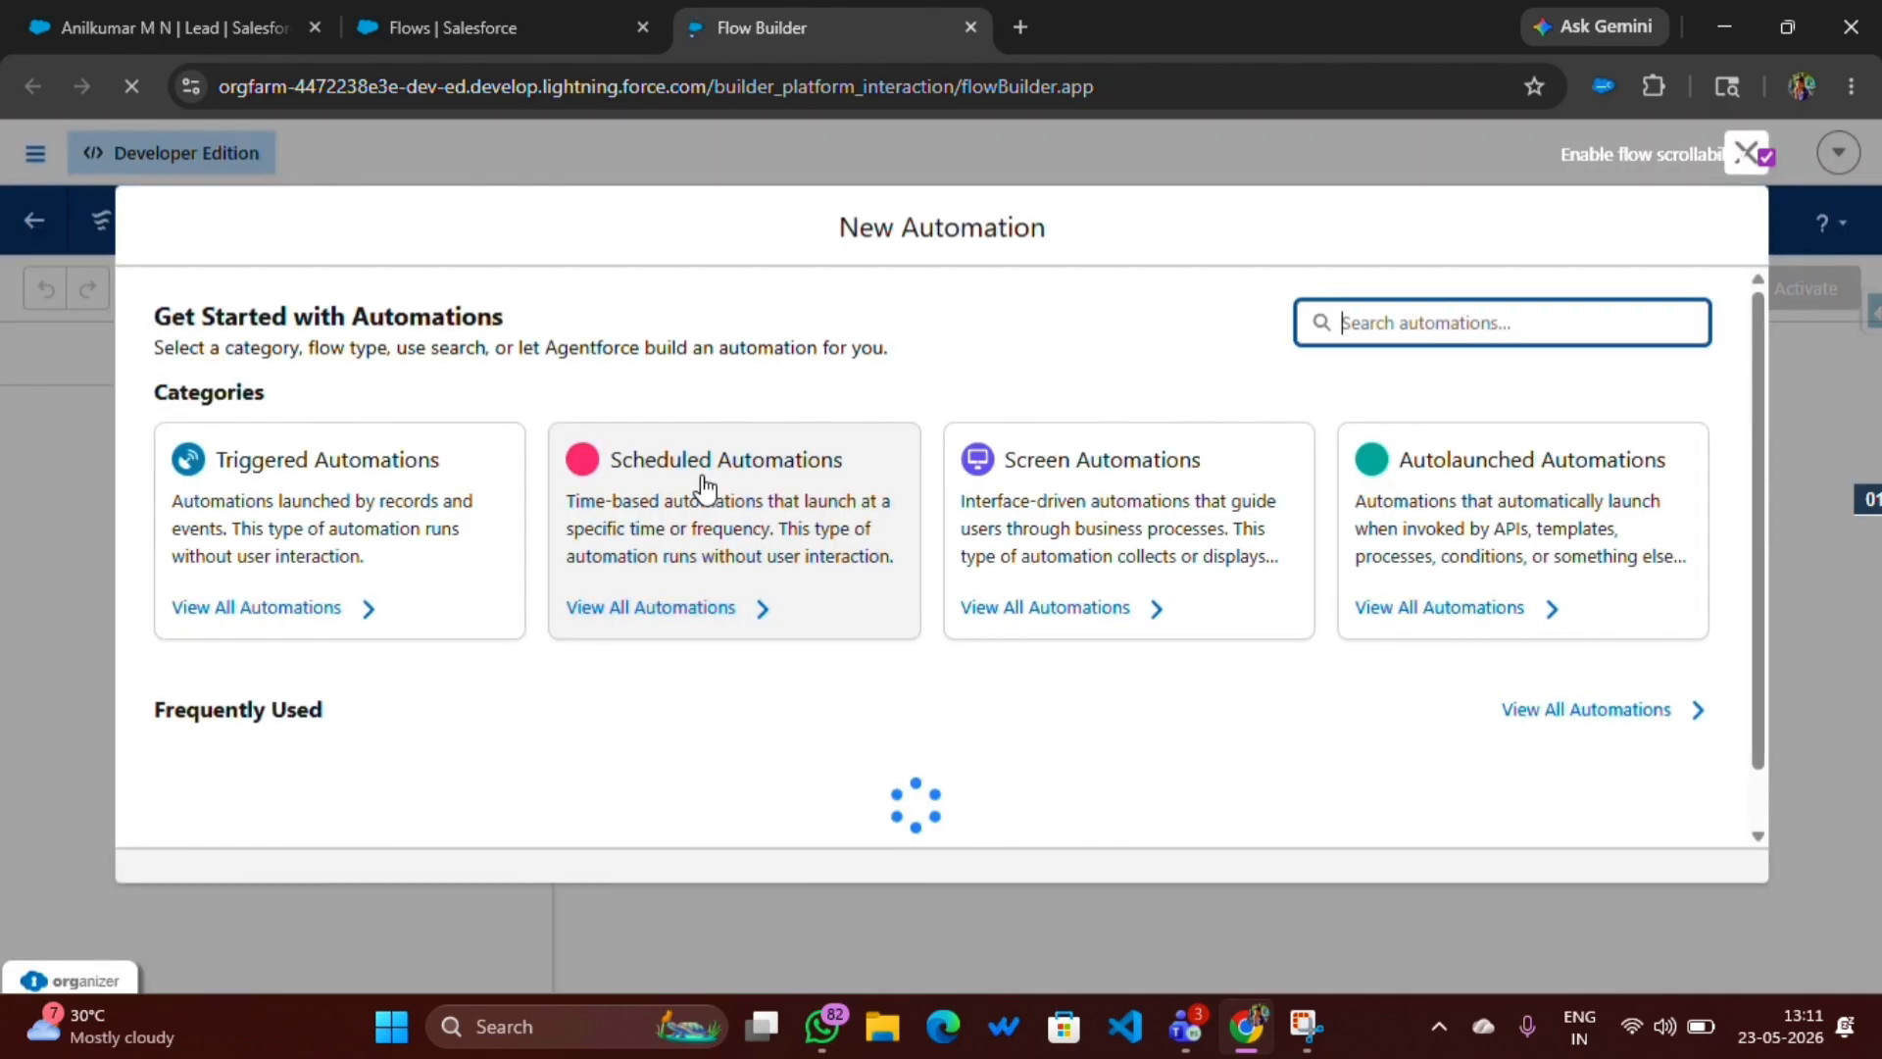
scroll(476, 637, down, 1)
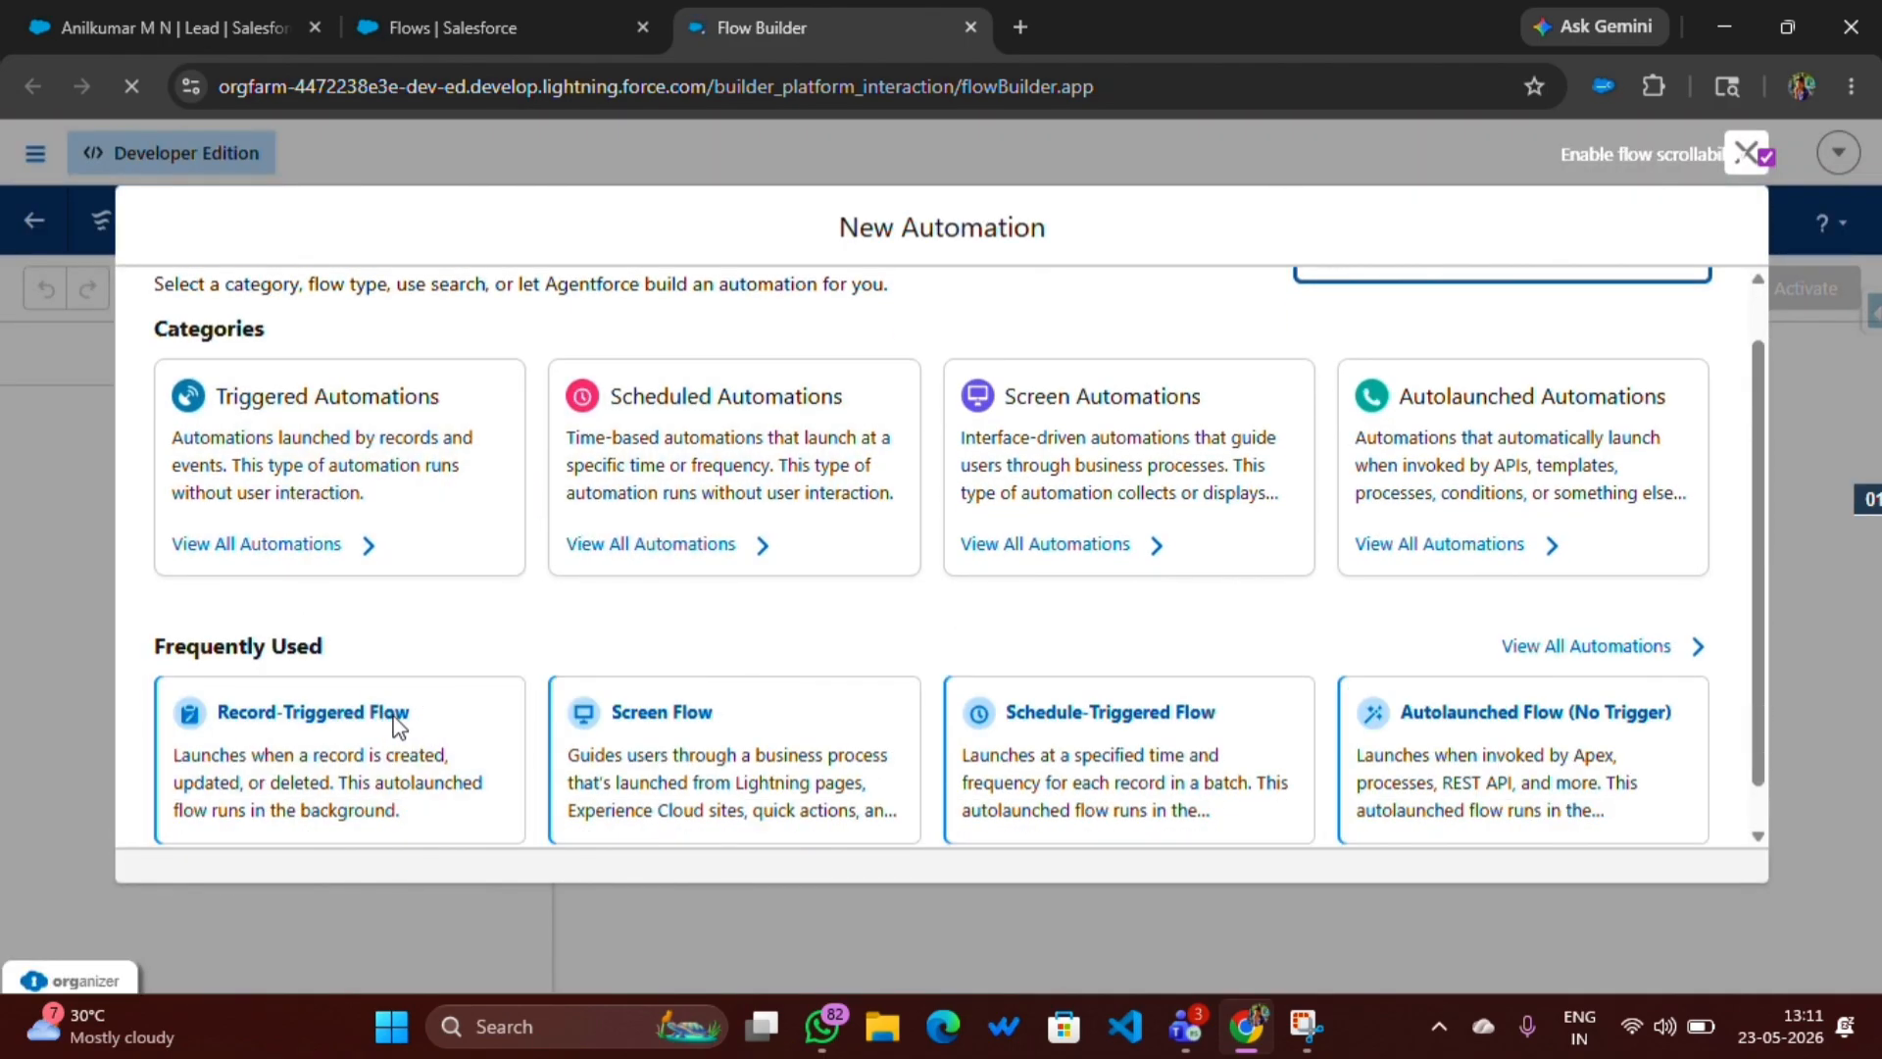
click(340, 737)
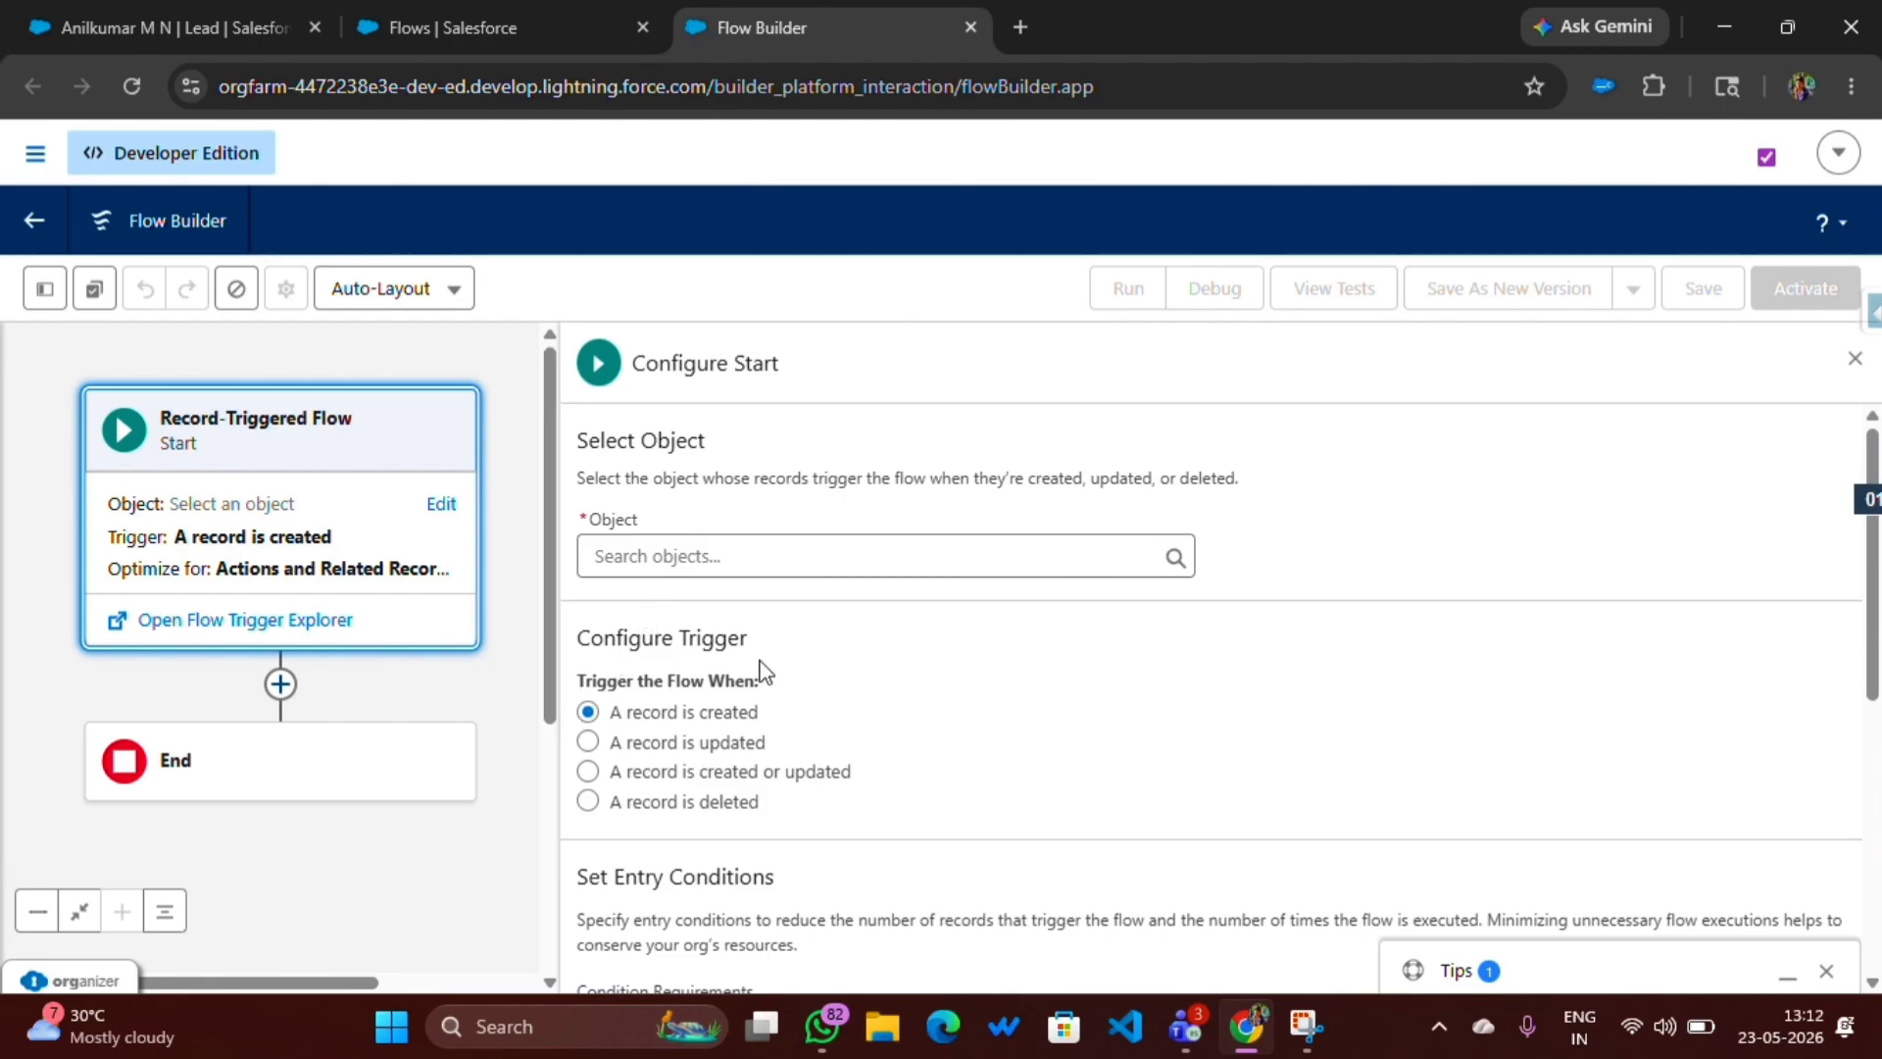
- Set the flow's object to Lead and trigger it when a record is updated
click(647, 557)
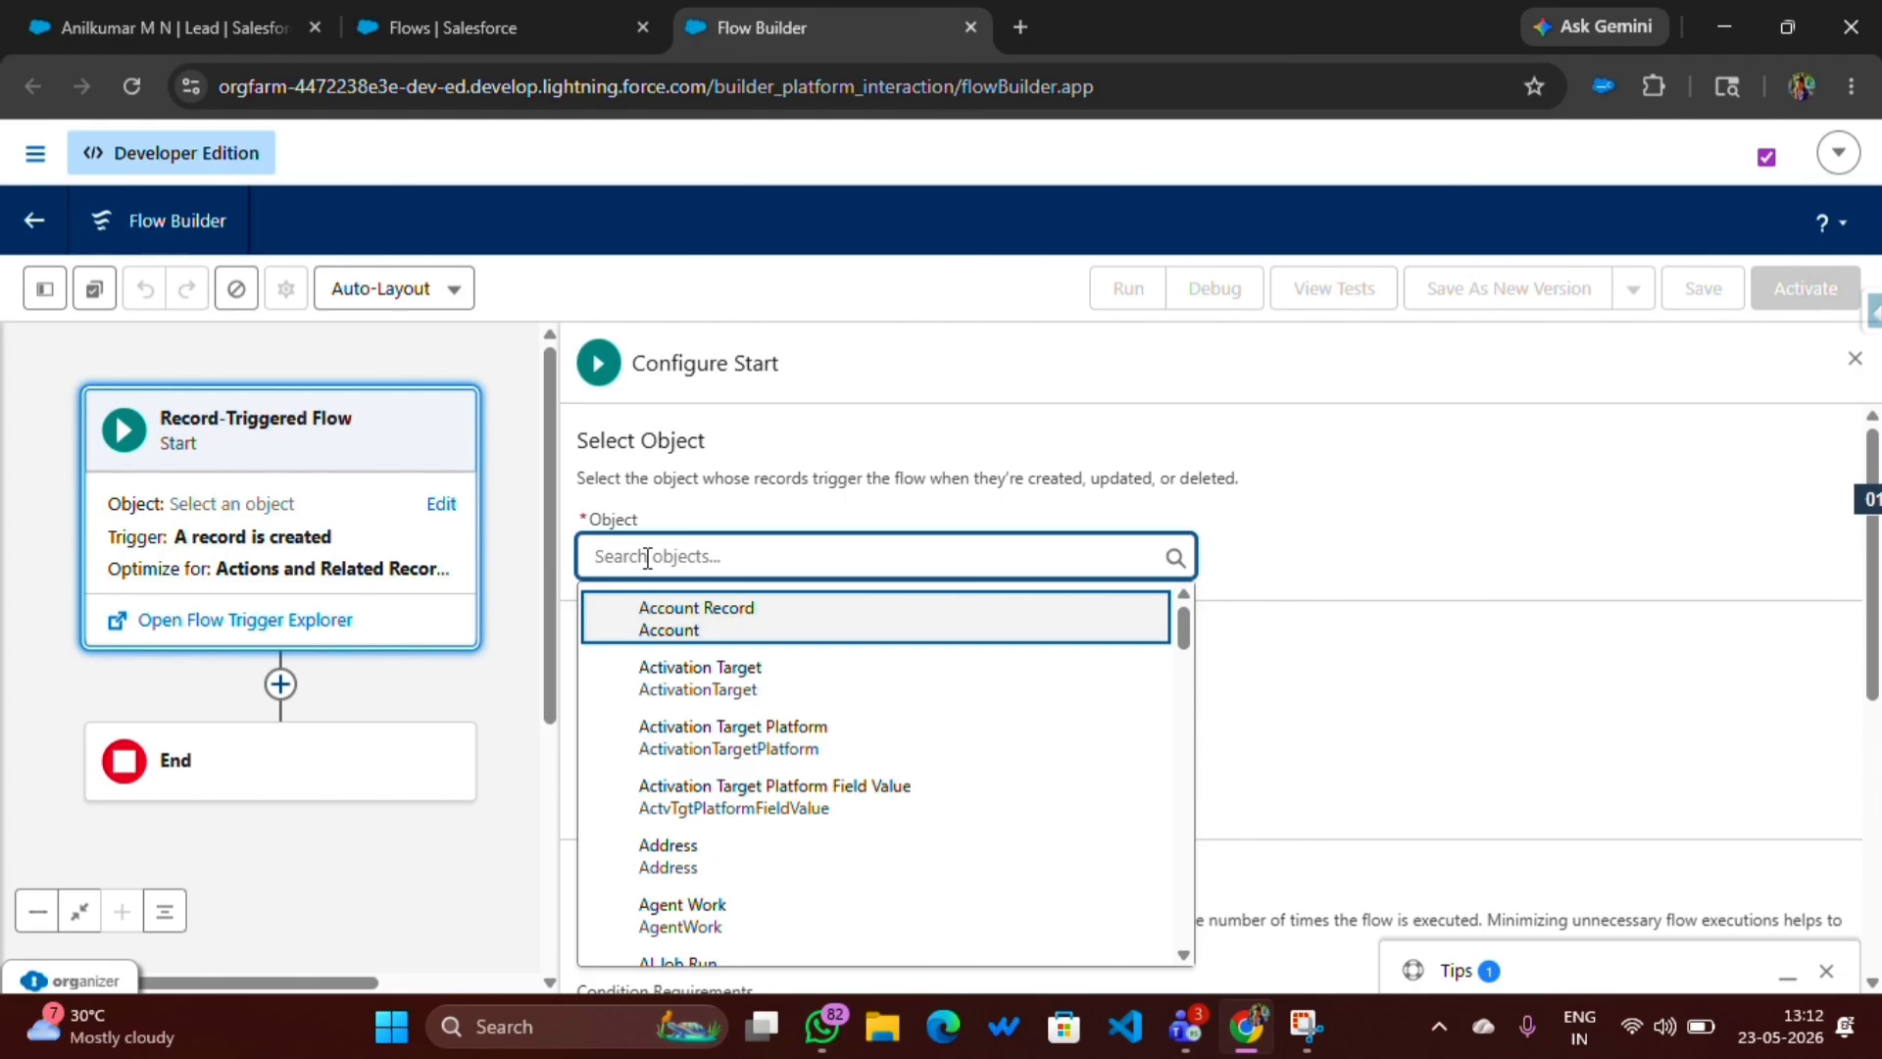
text(Lead)
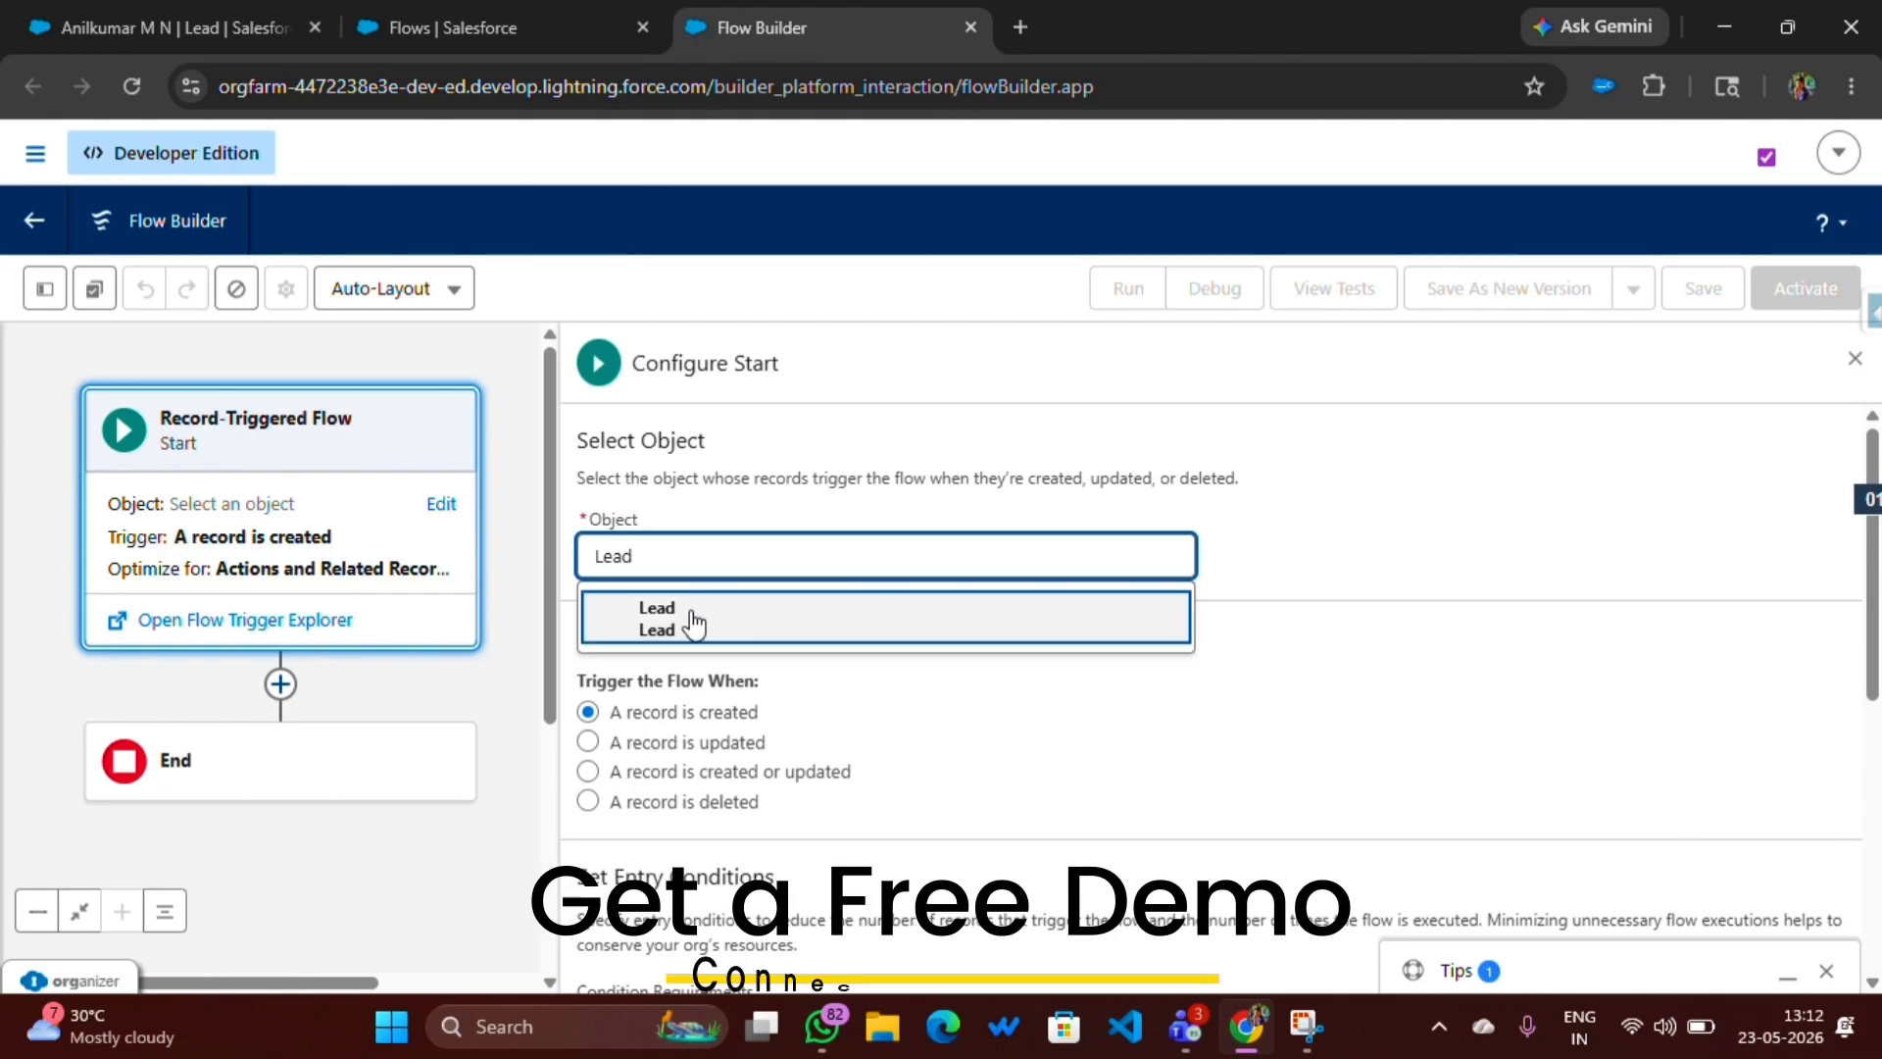
click(693, 622)
scroll(630, 609, down, 1)
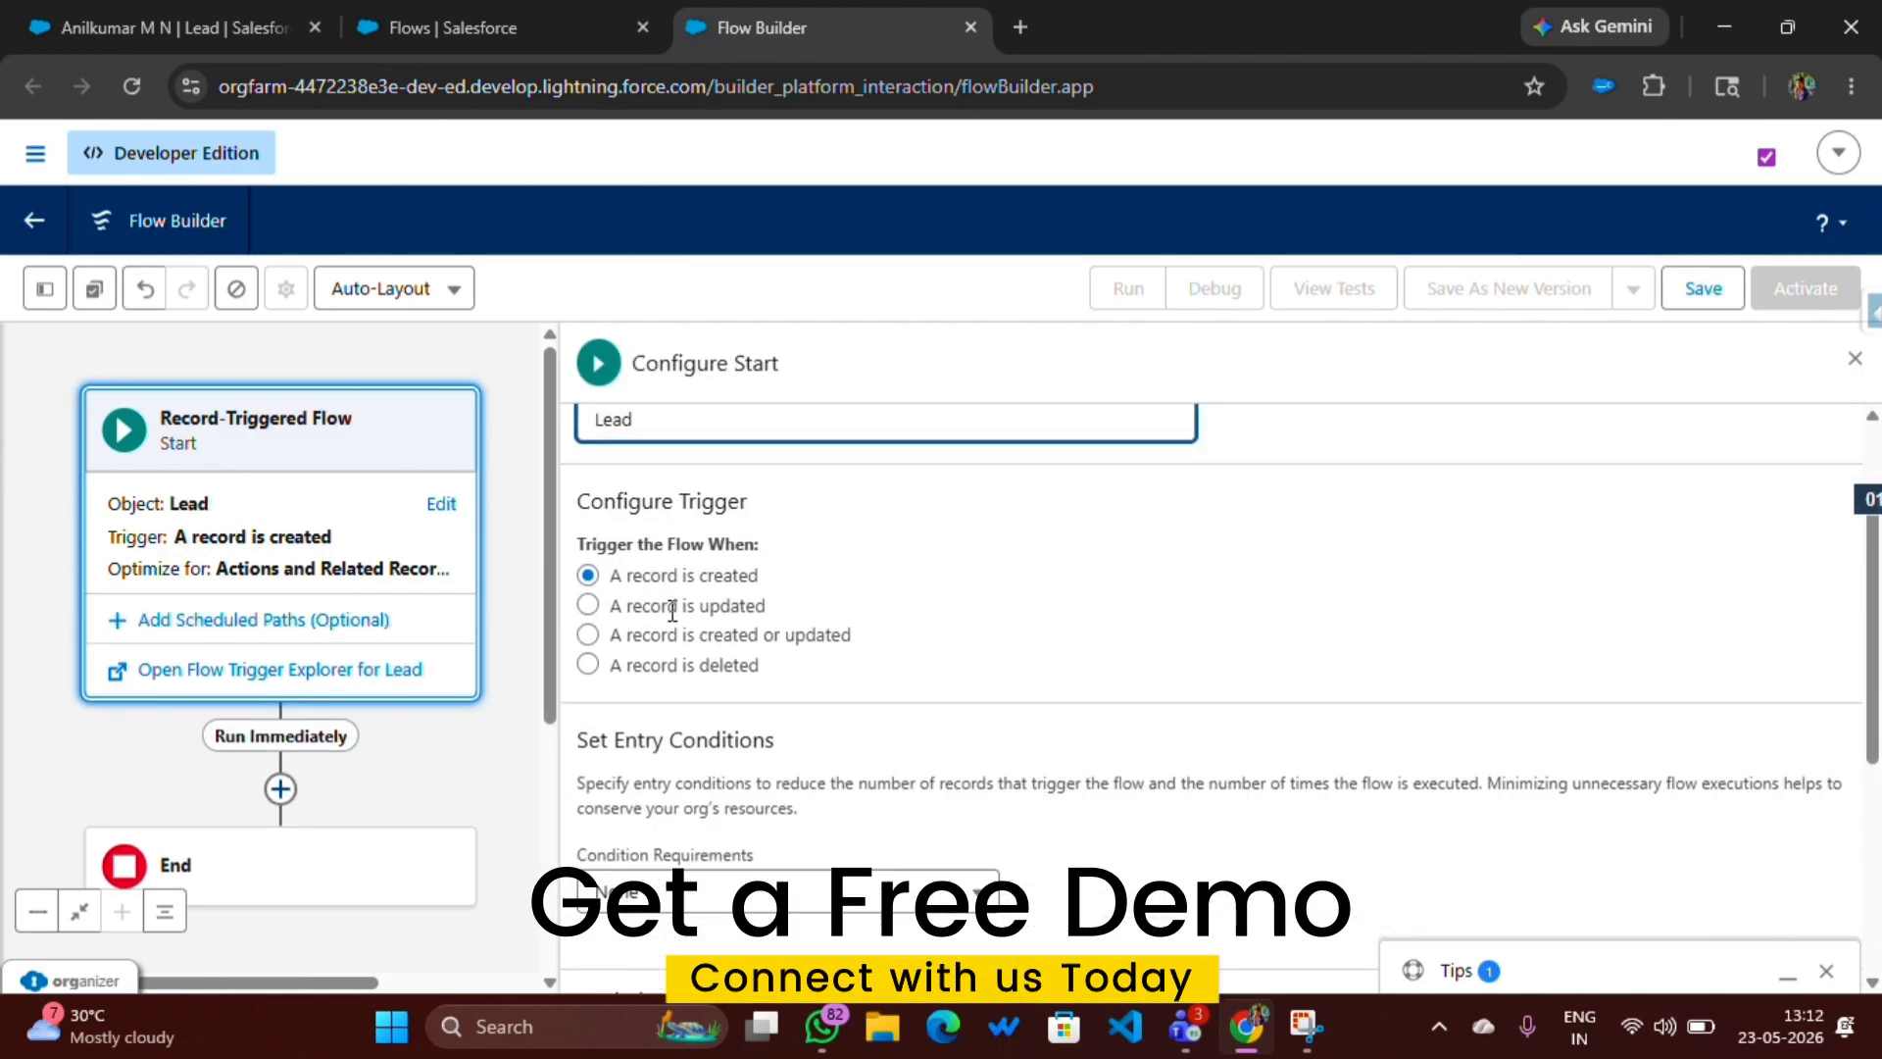
click(588, 605)
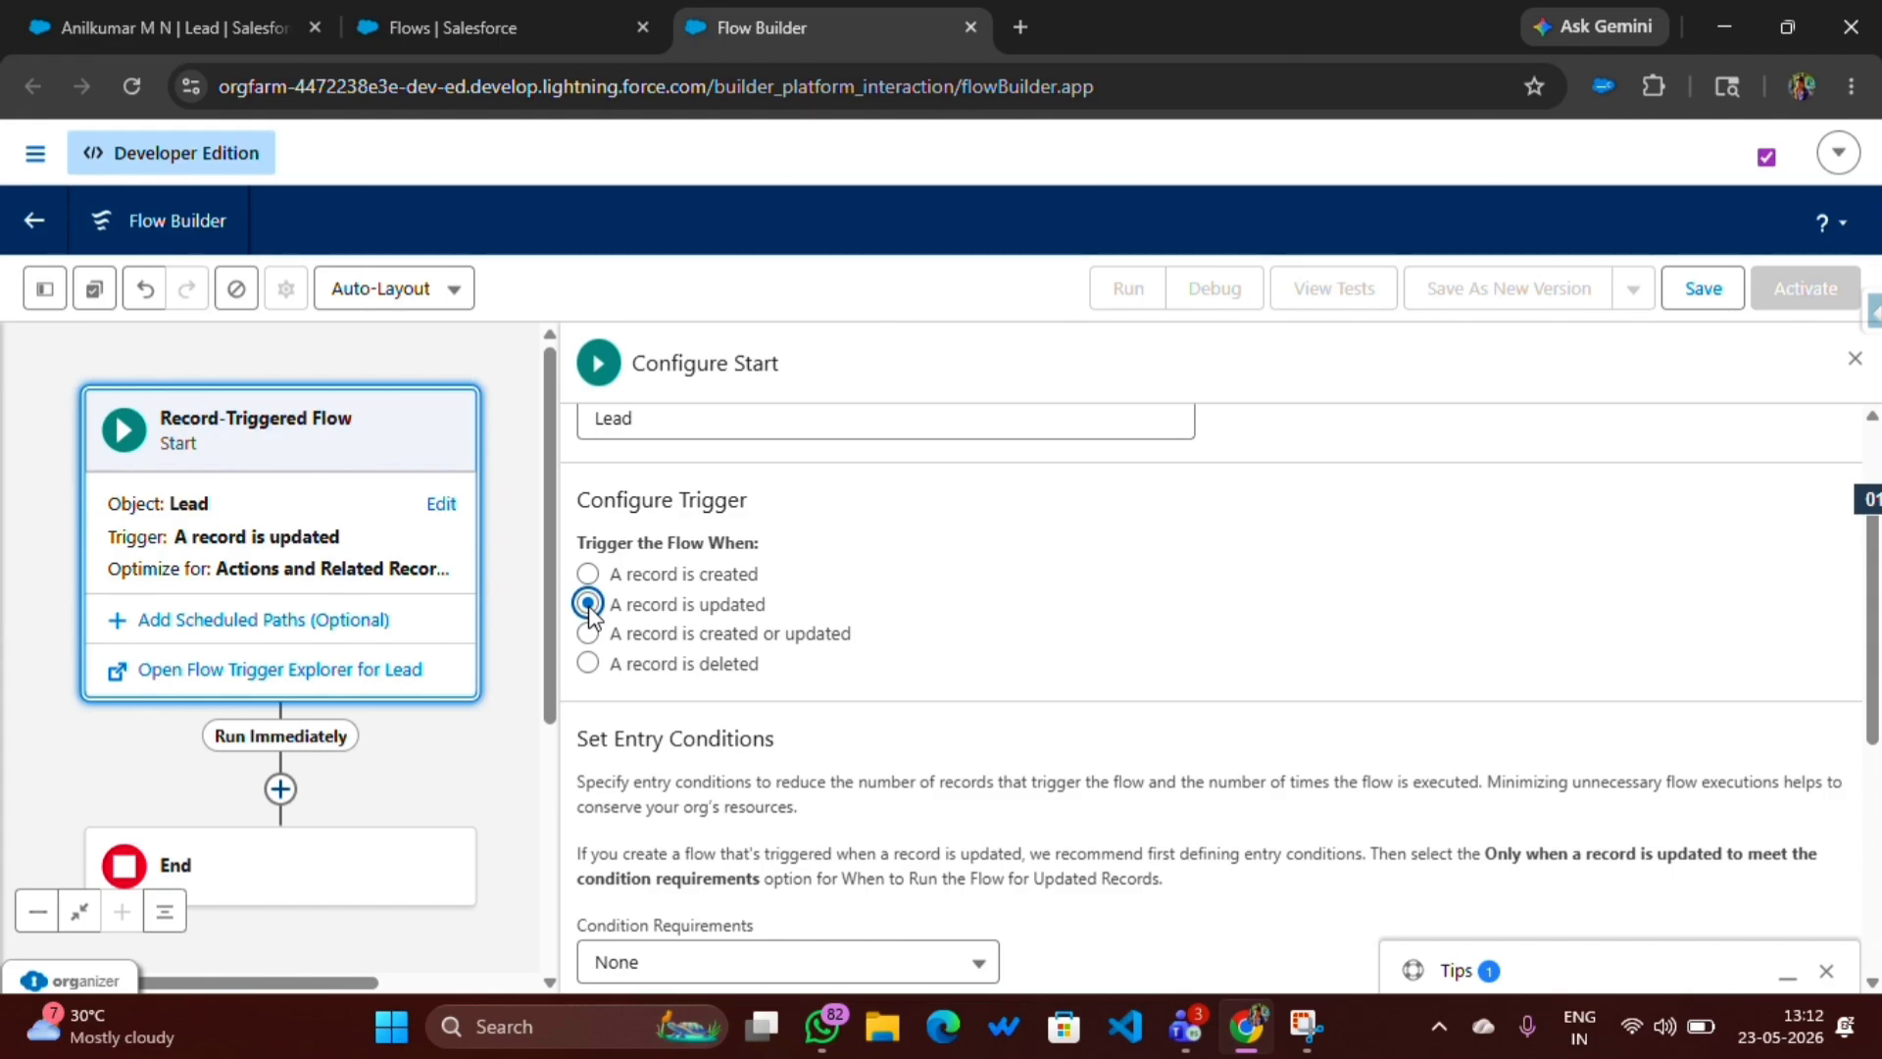
scroll(591, 613, down, 1)
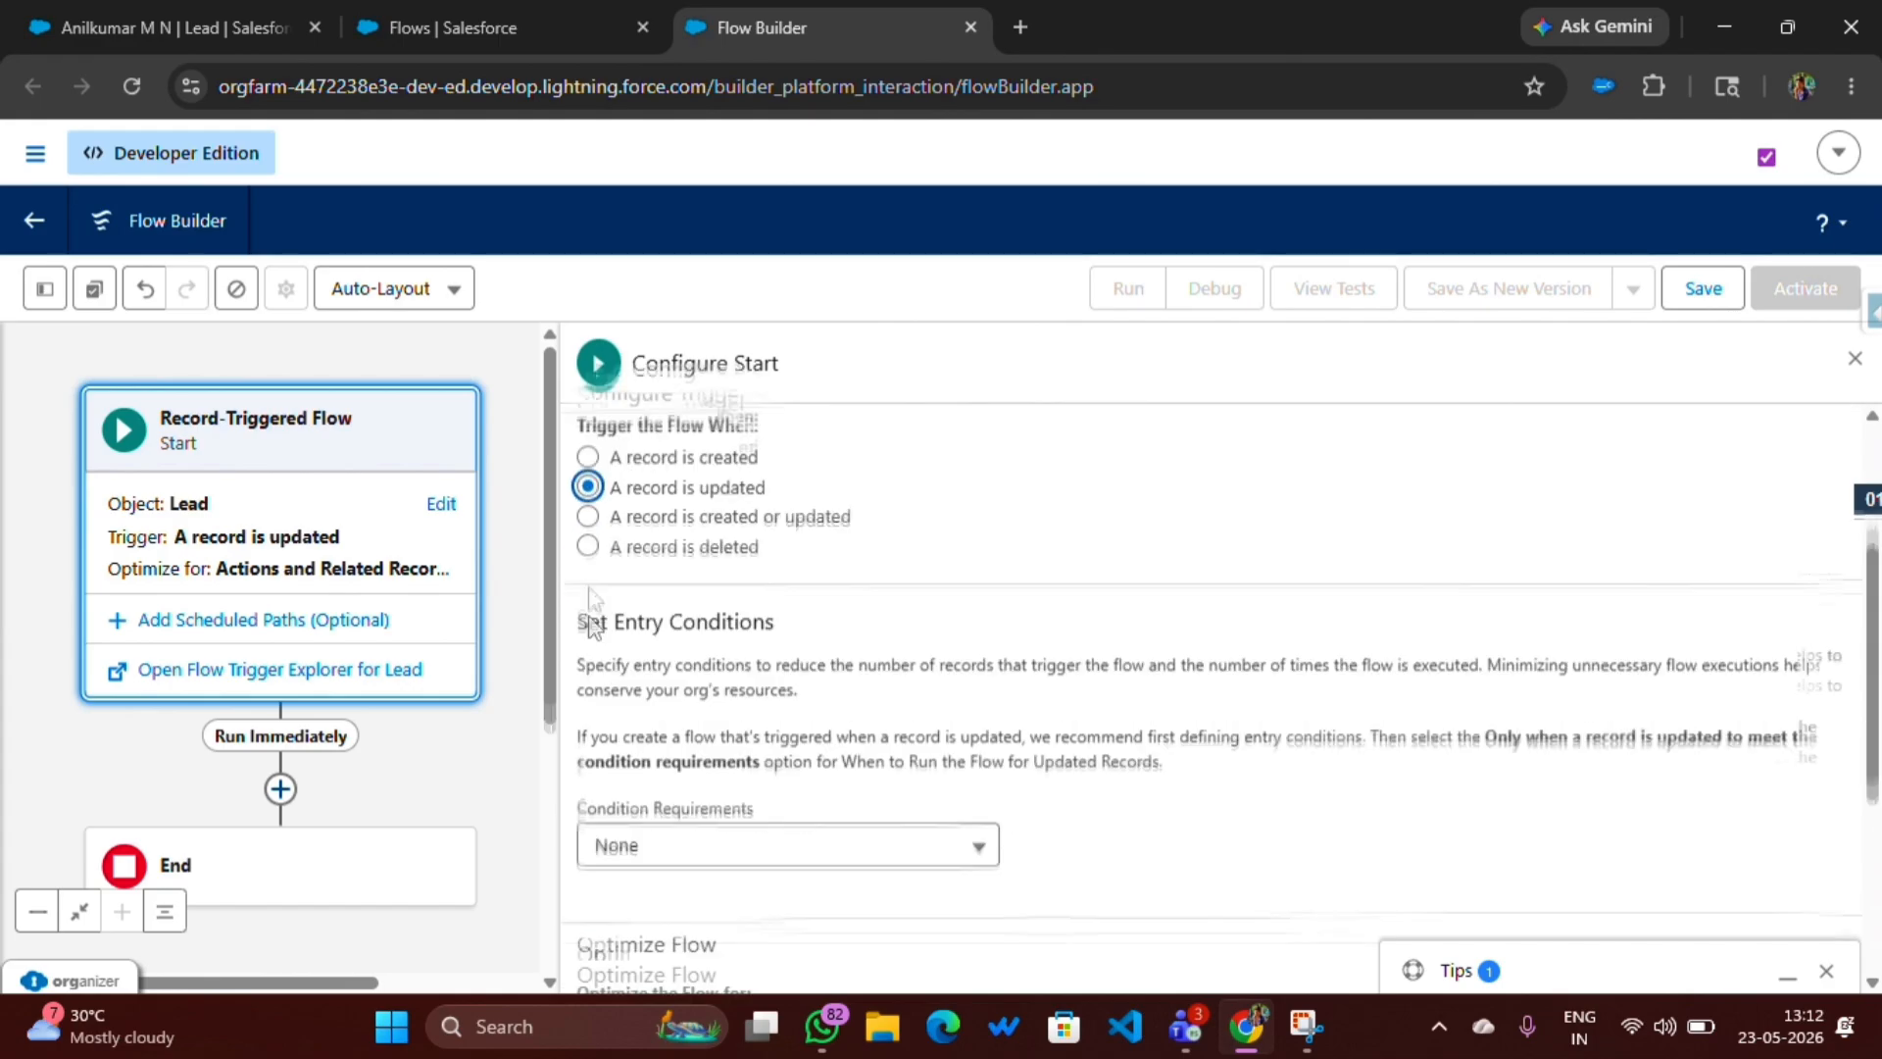
scroll(603, 615, up, 1)
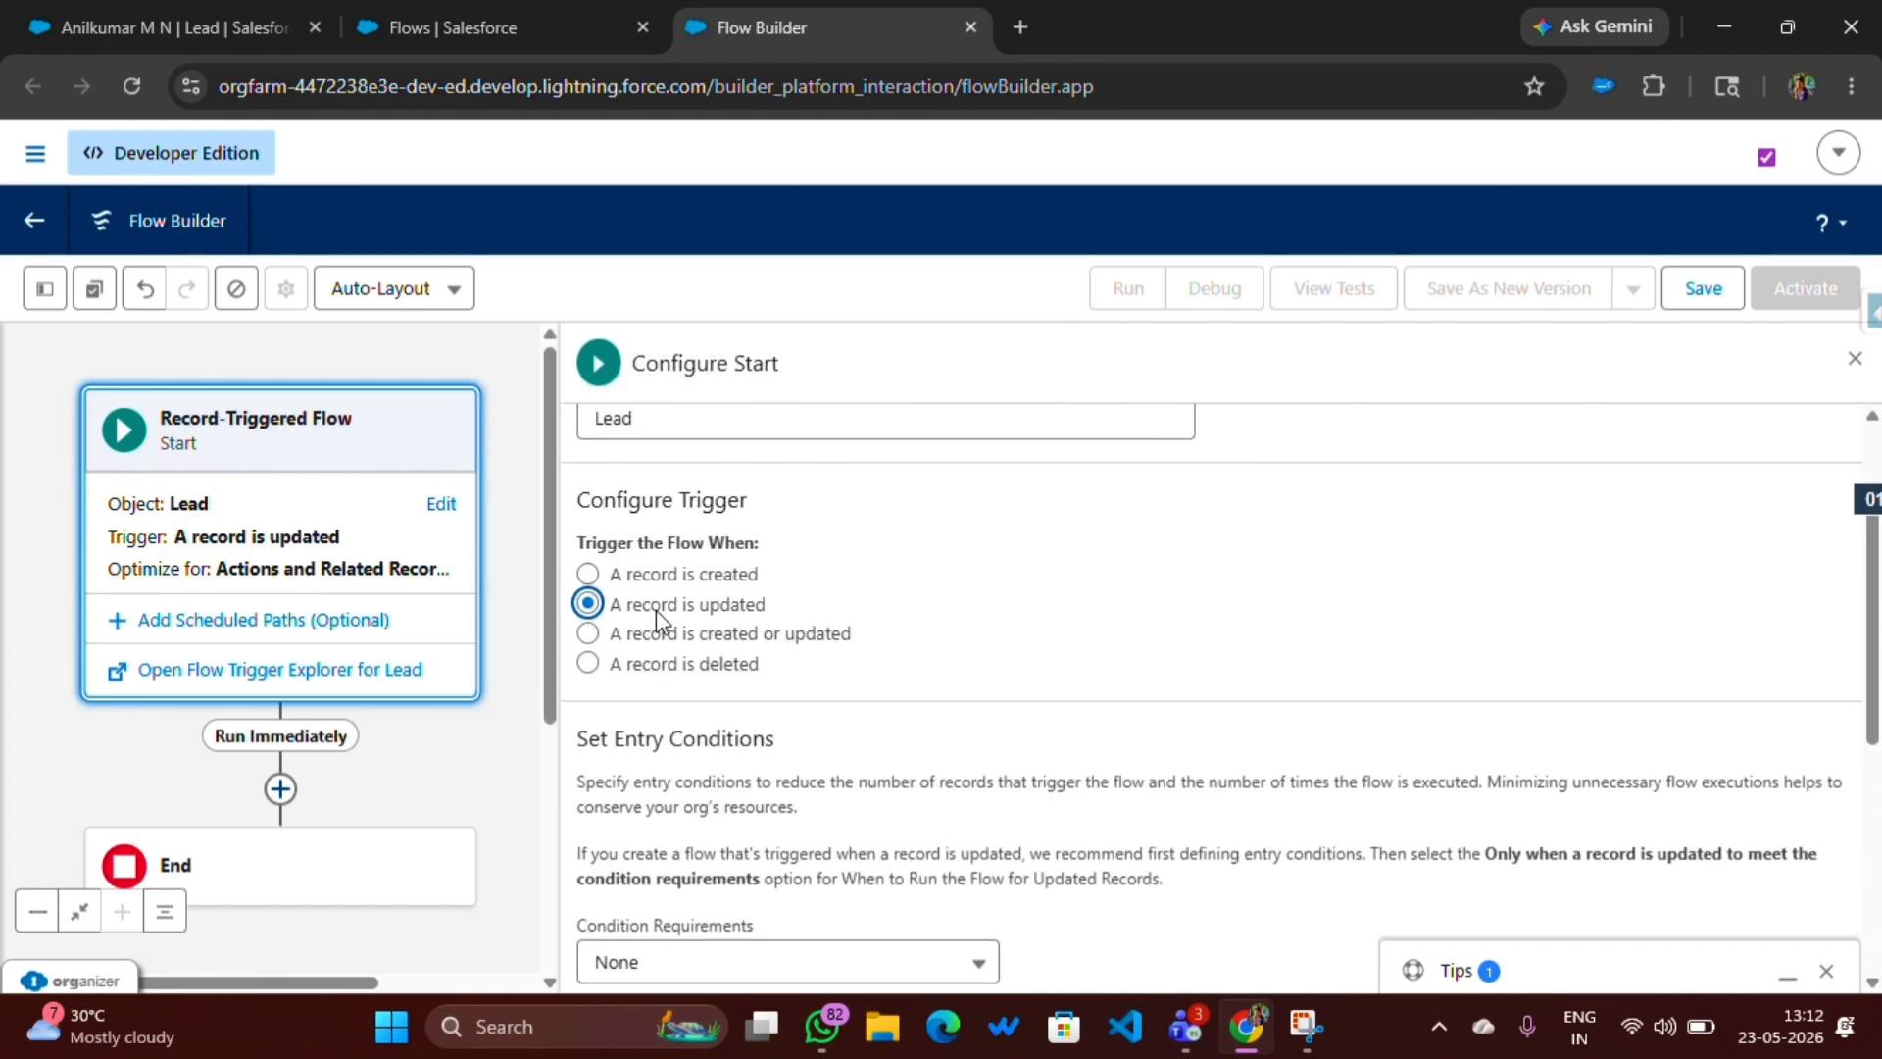
- Set the flow's entry condition requirements to All Conditions Are Met (AND)
scroll(647, 623, down, 3)
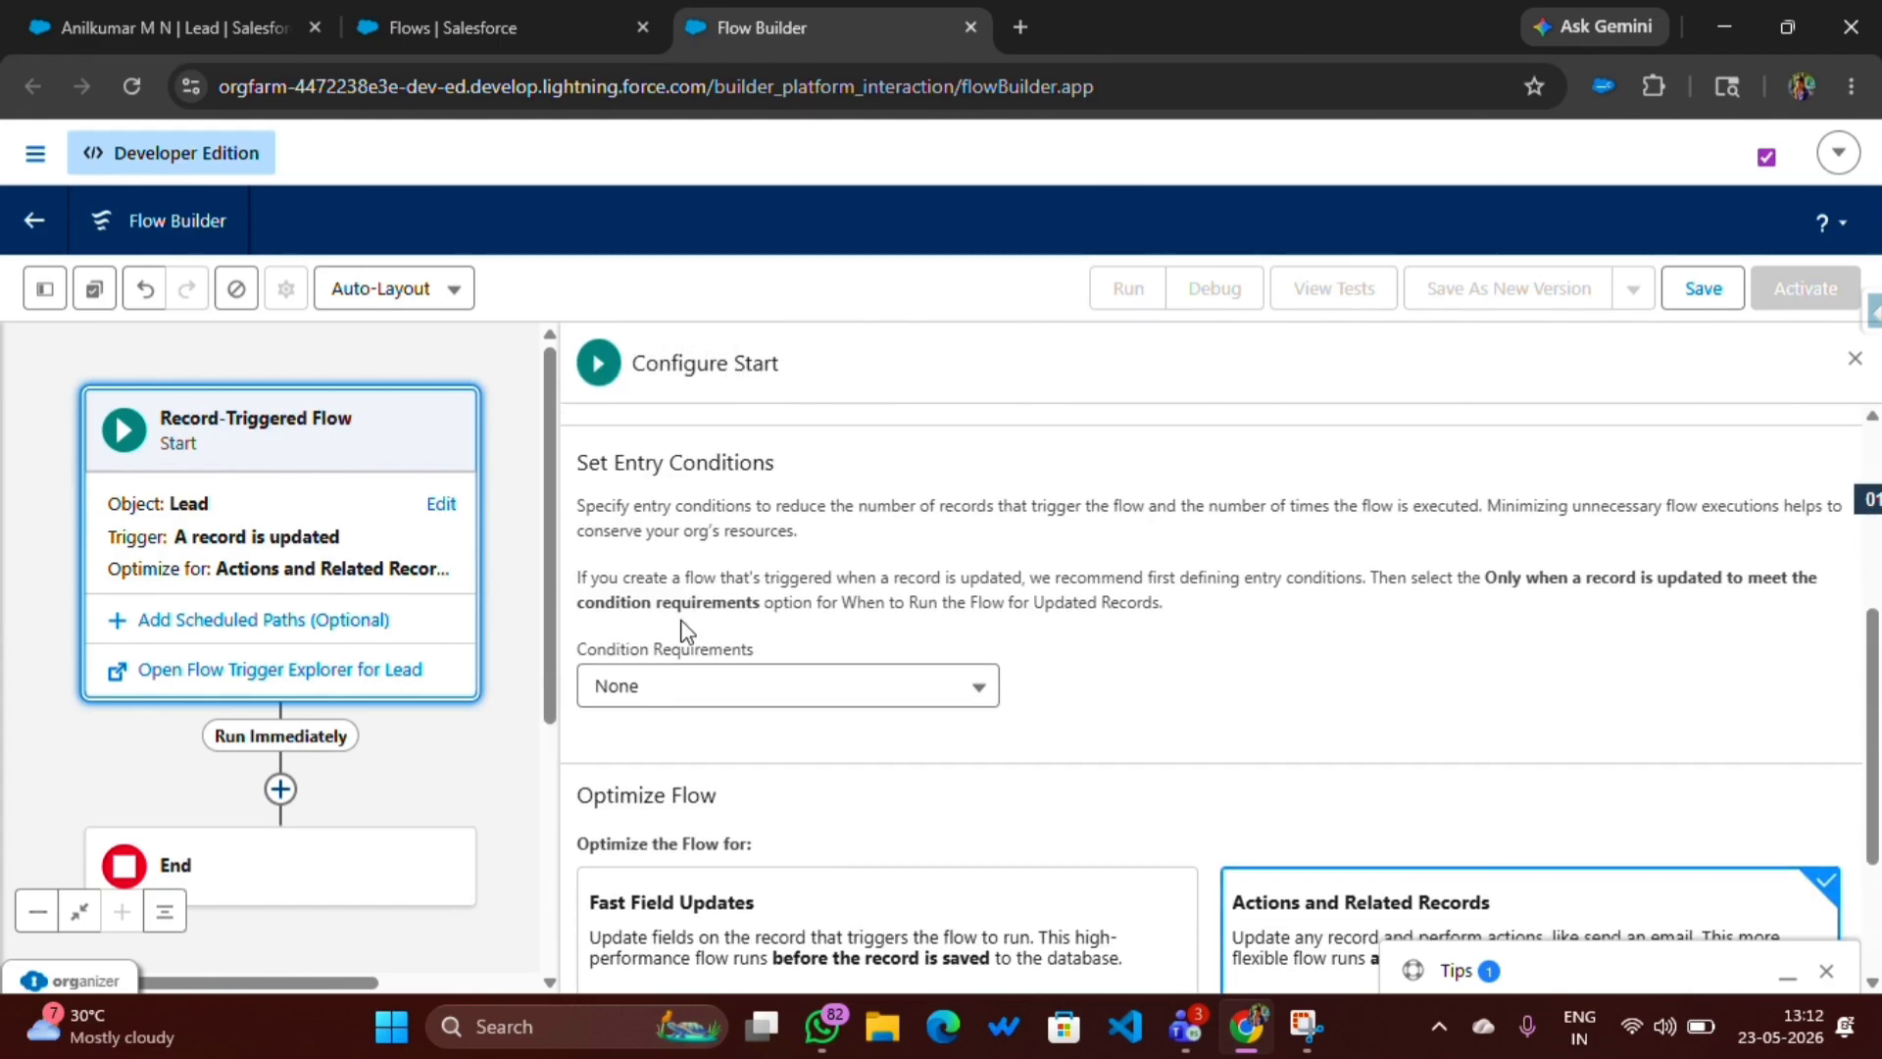
click(627, 698)
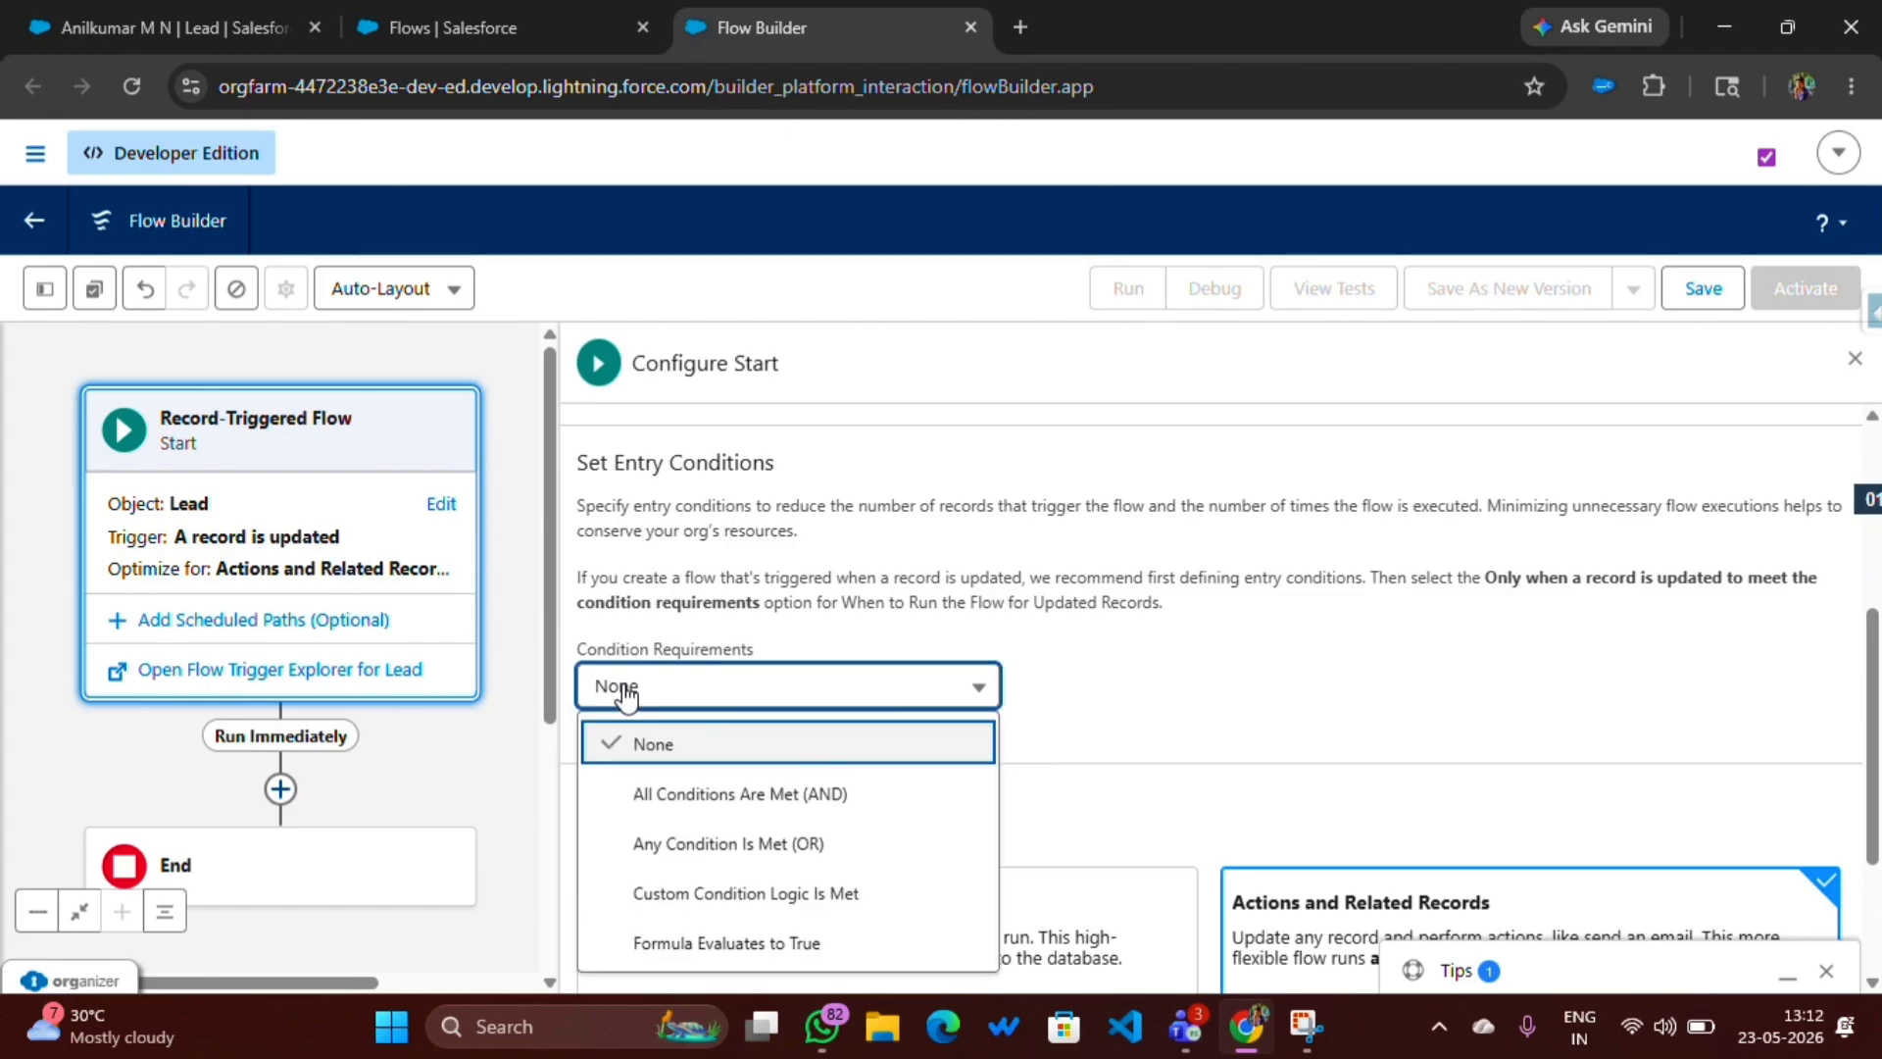
click(664, 792)
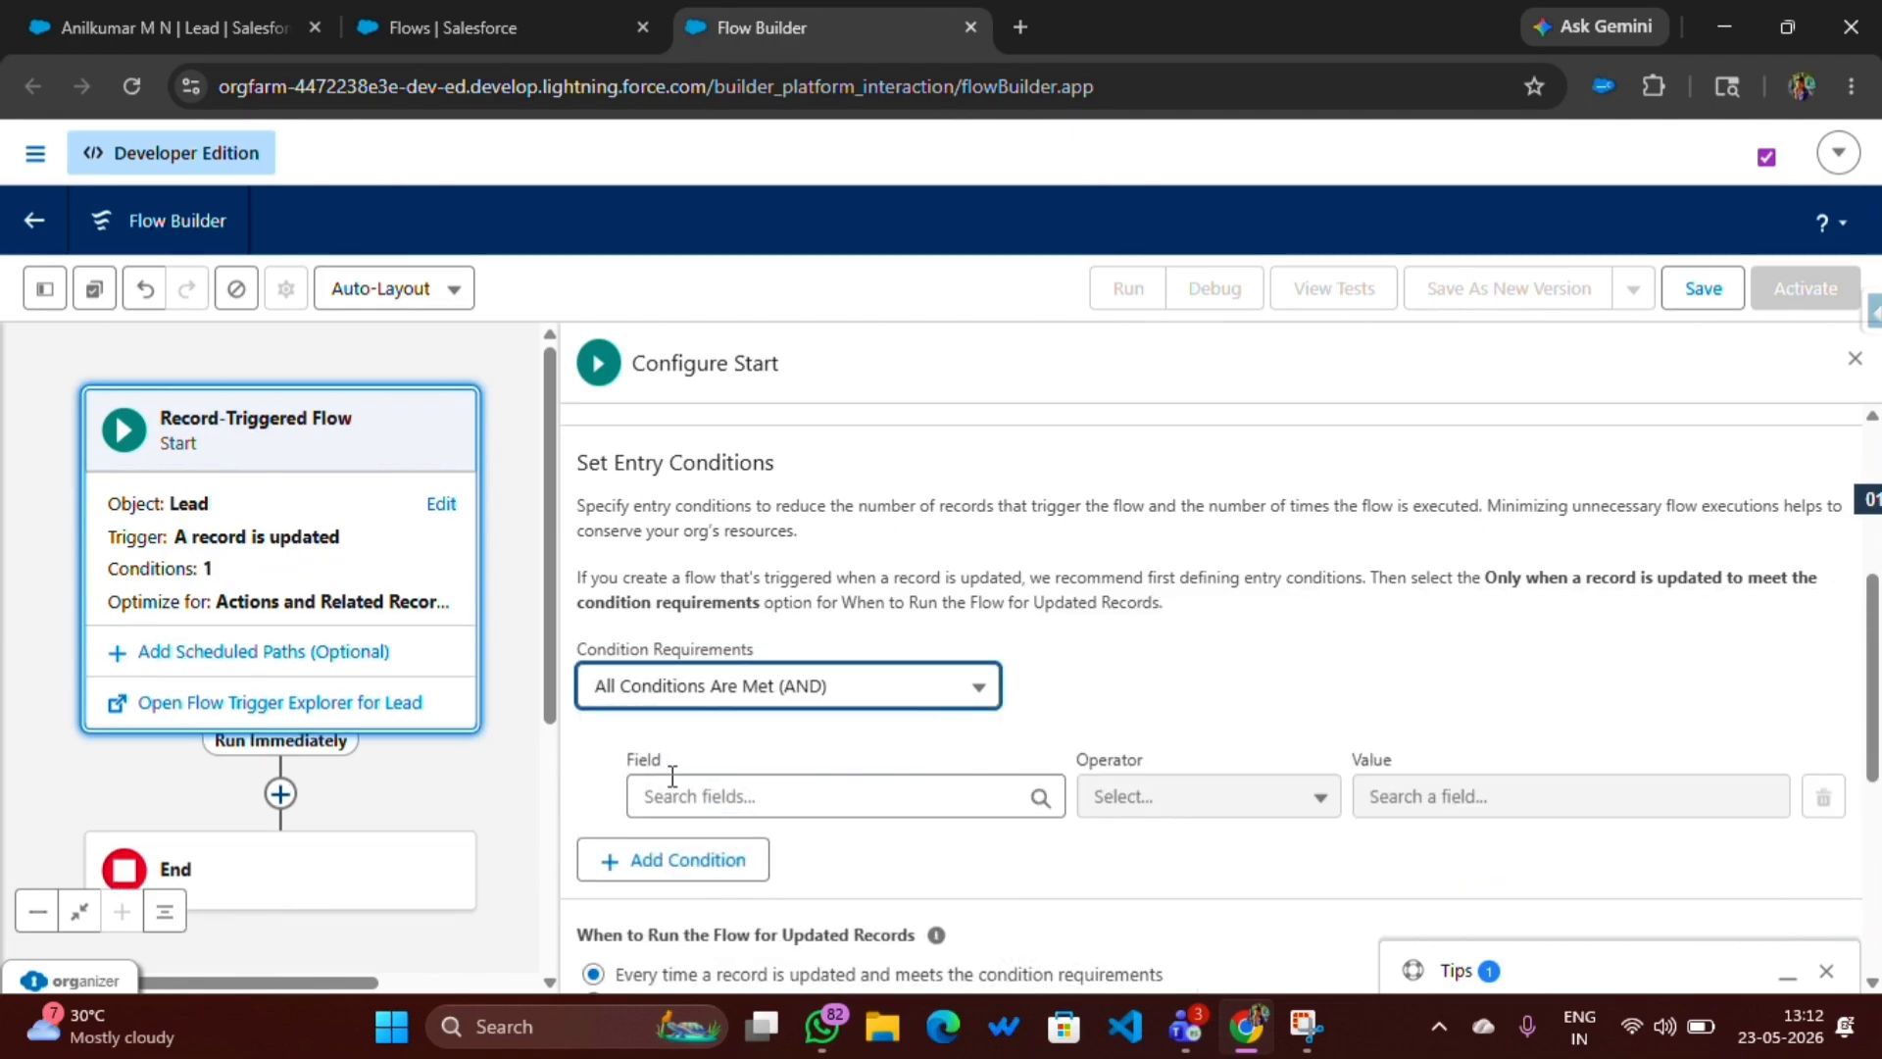
- Define the entry condition as Email Sent To Customer Equals True and close the start configuration
scroll(664, 725, down, 1)
click(693, 660)
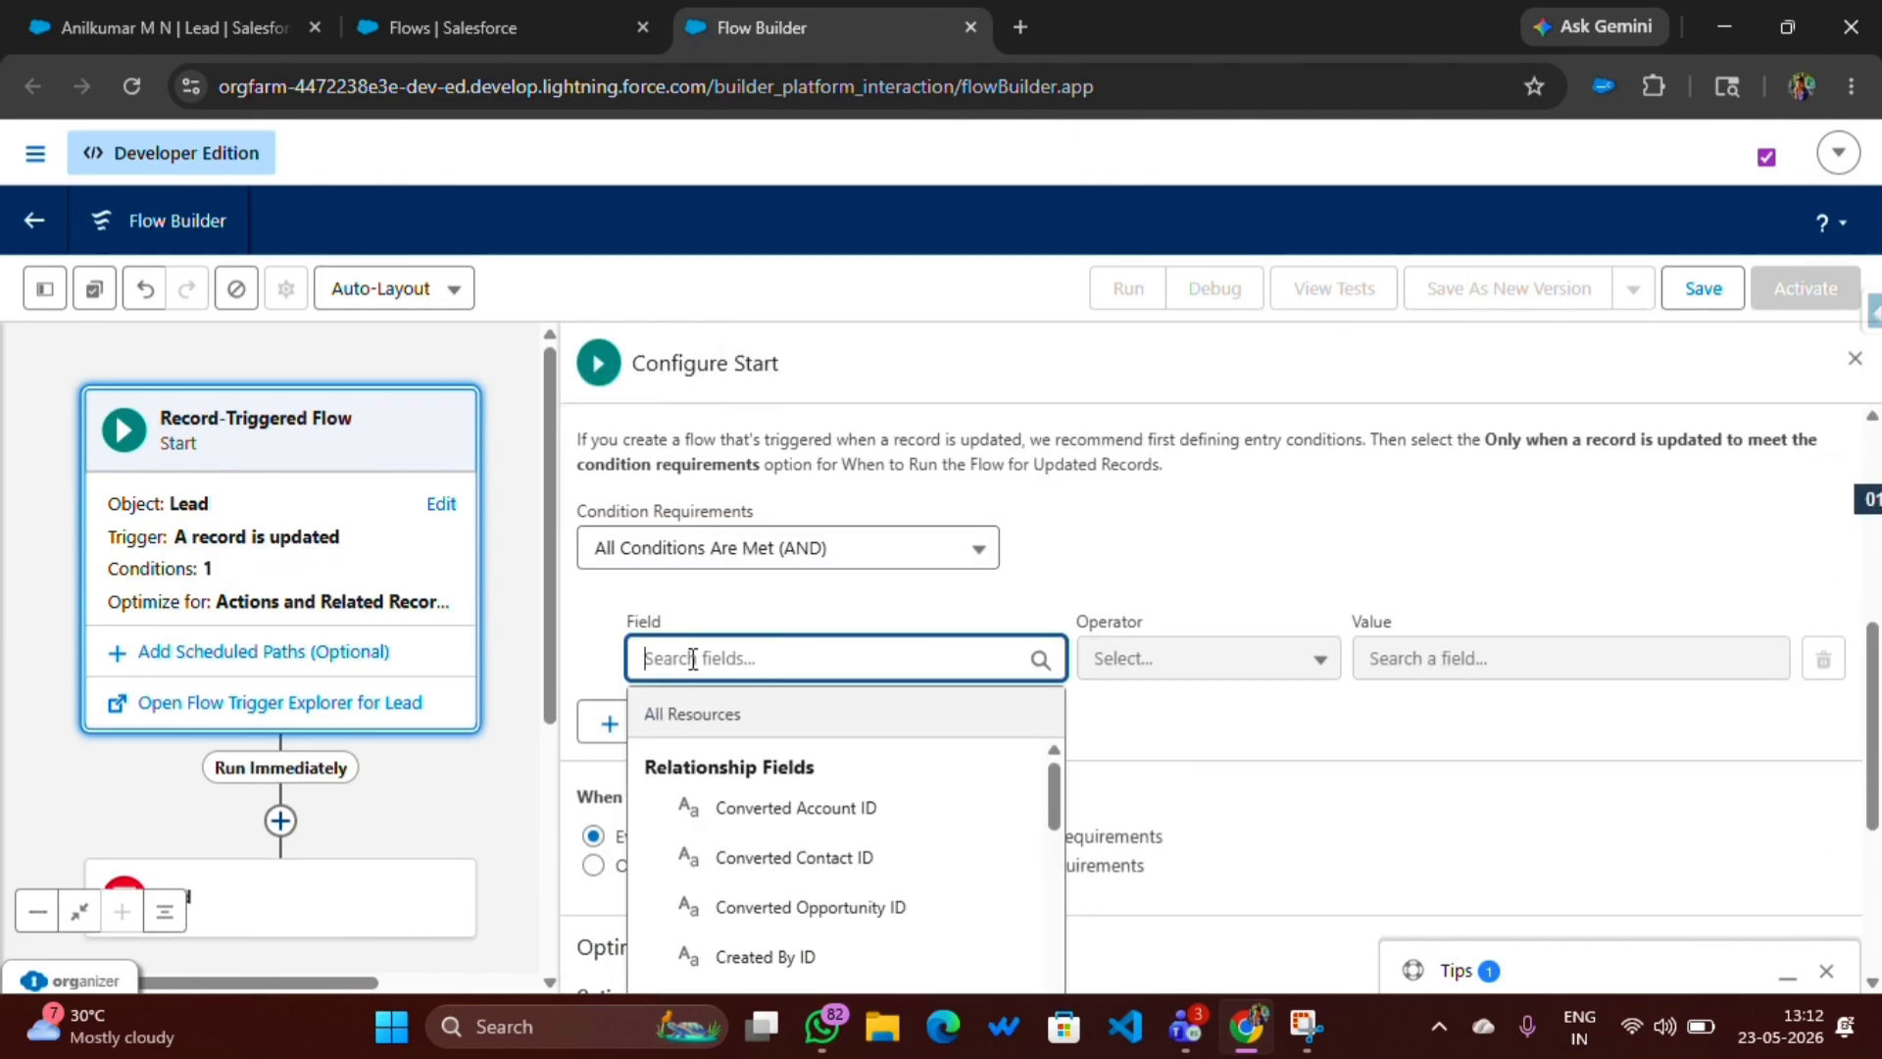
text(C)
key(BackSpace)
text(Ema)
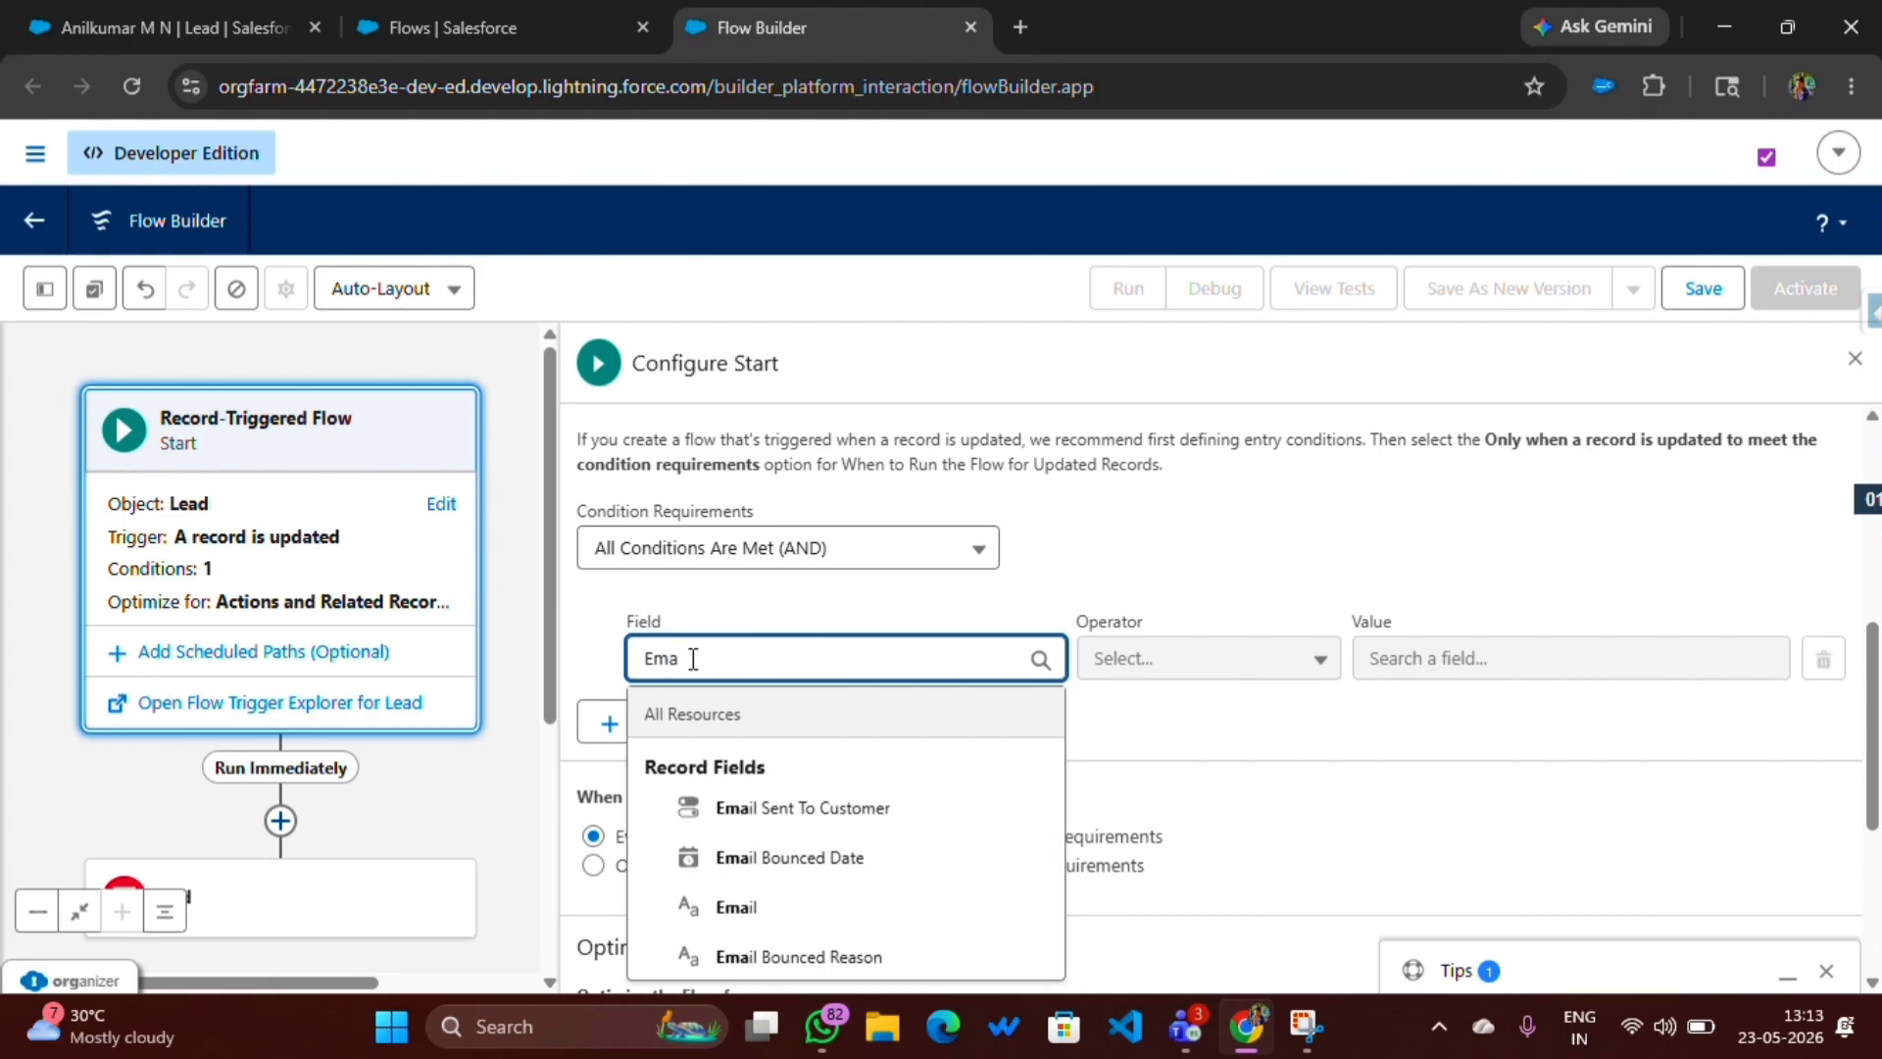
click(802, 808)
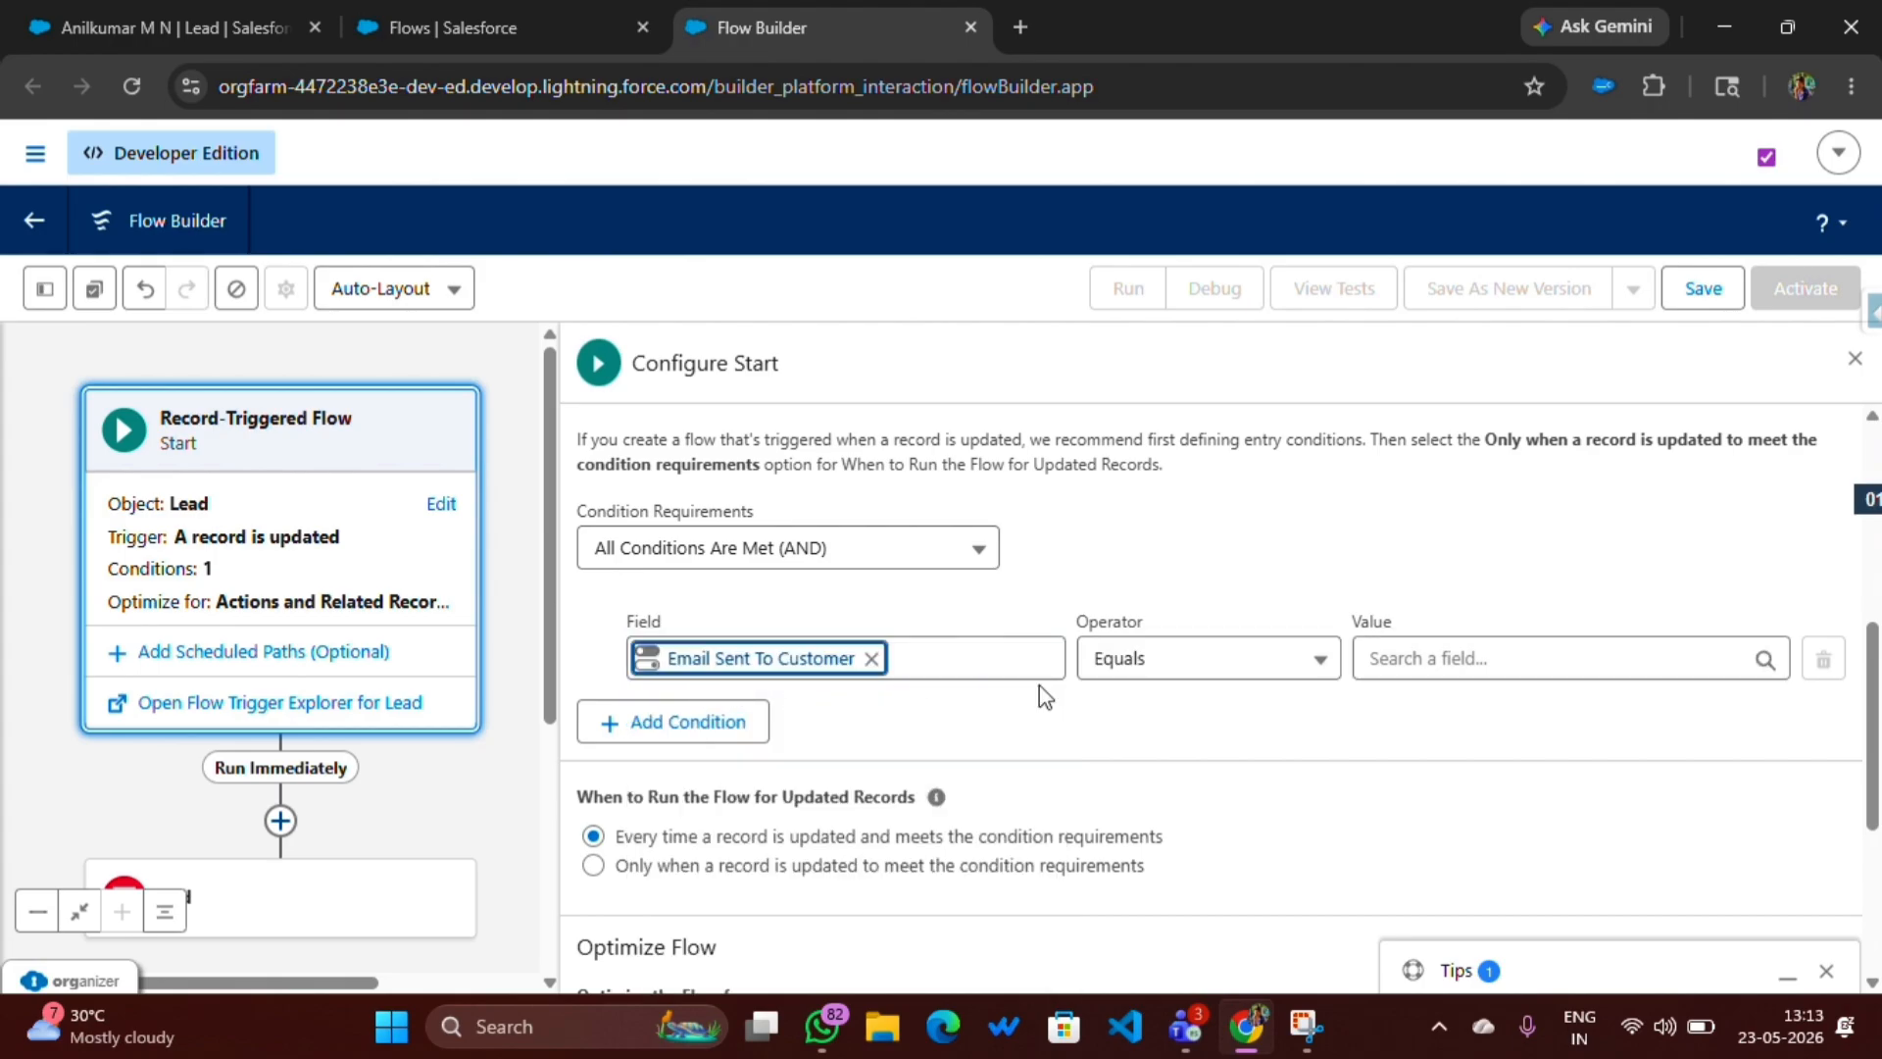
click(1461, 663)
click(1470, 858)
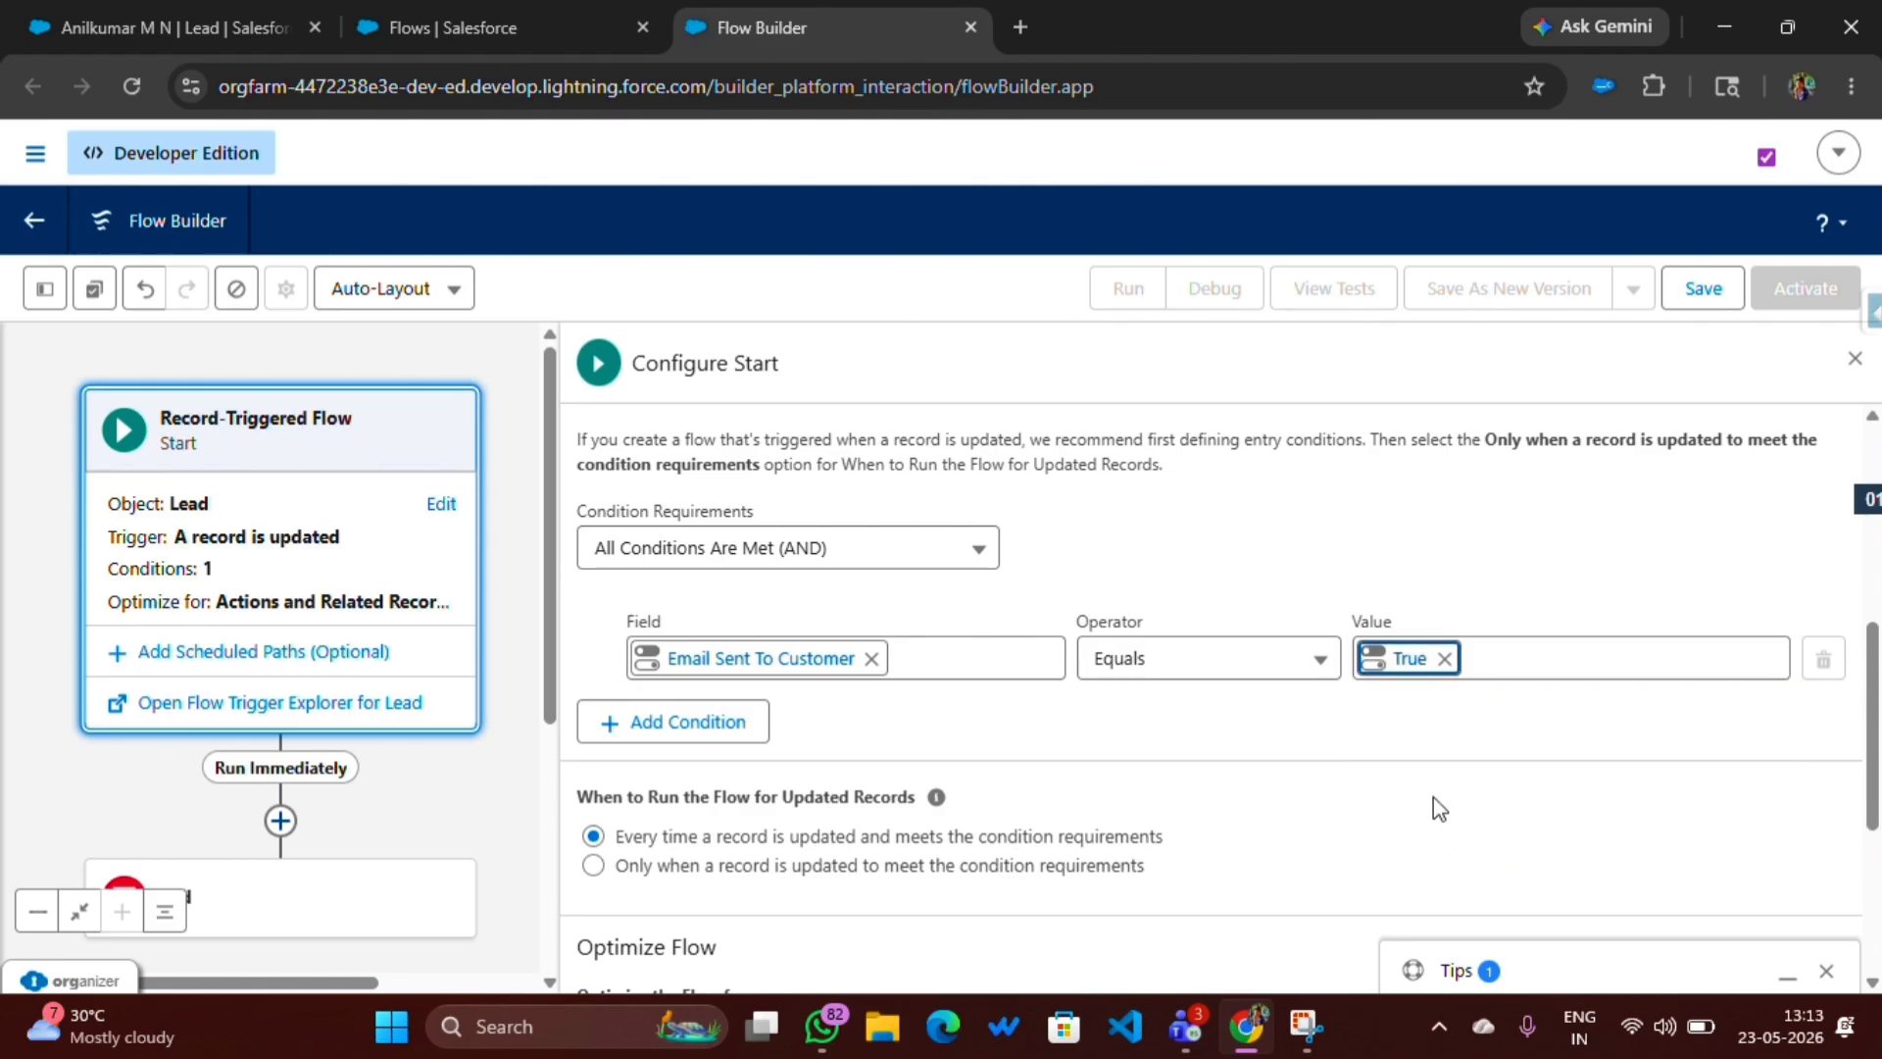
scroll(1343, 673, up, 1)
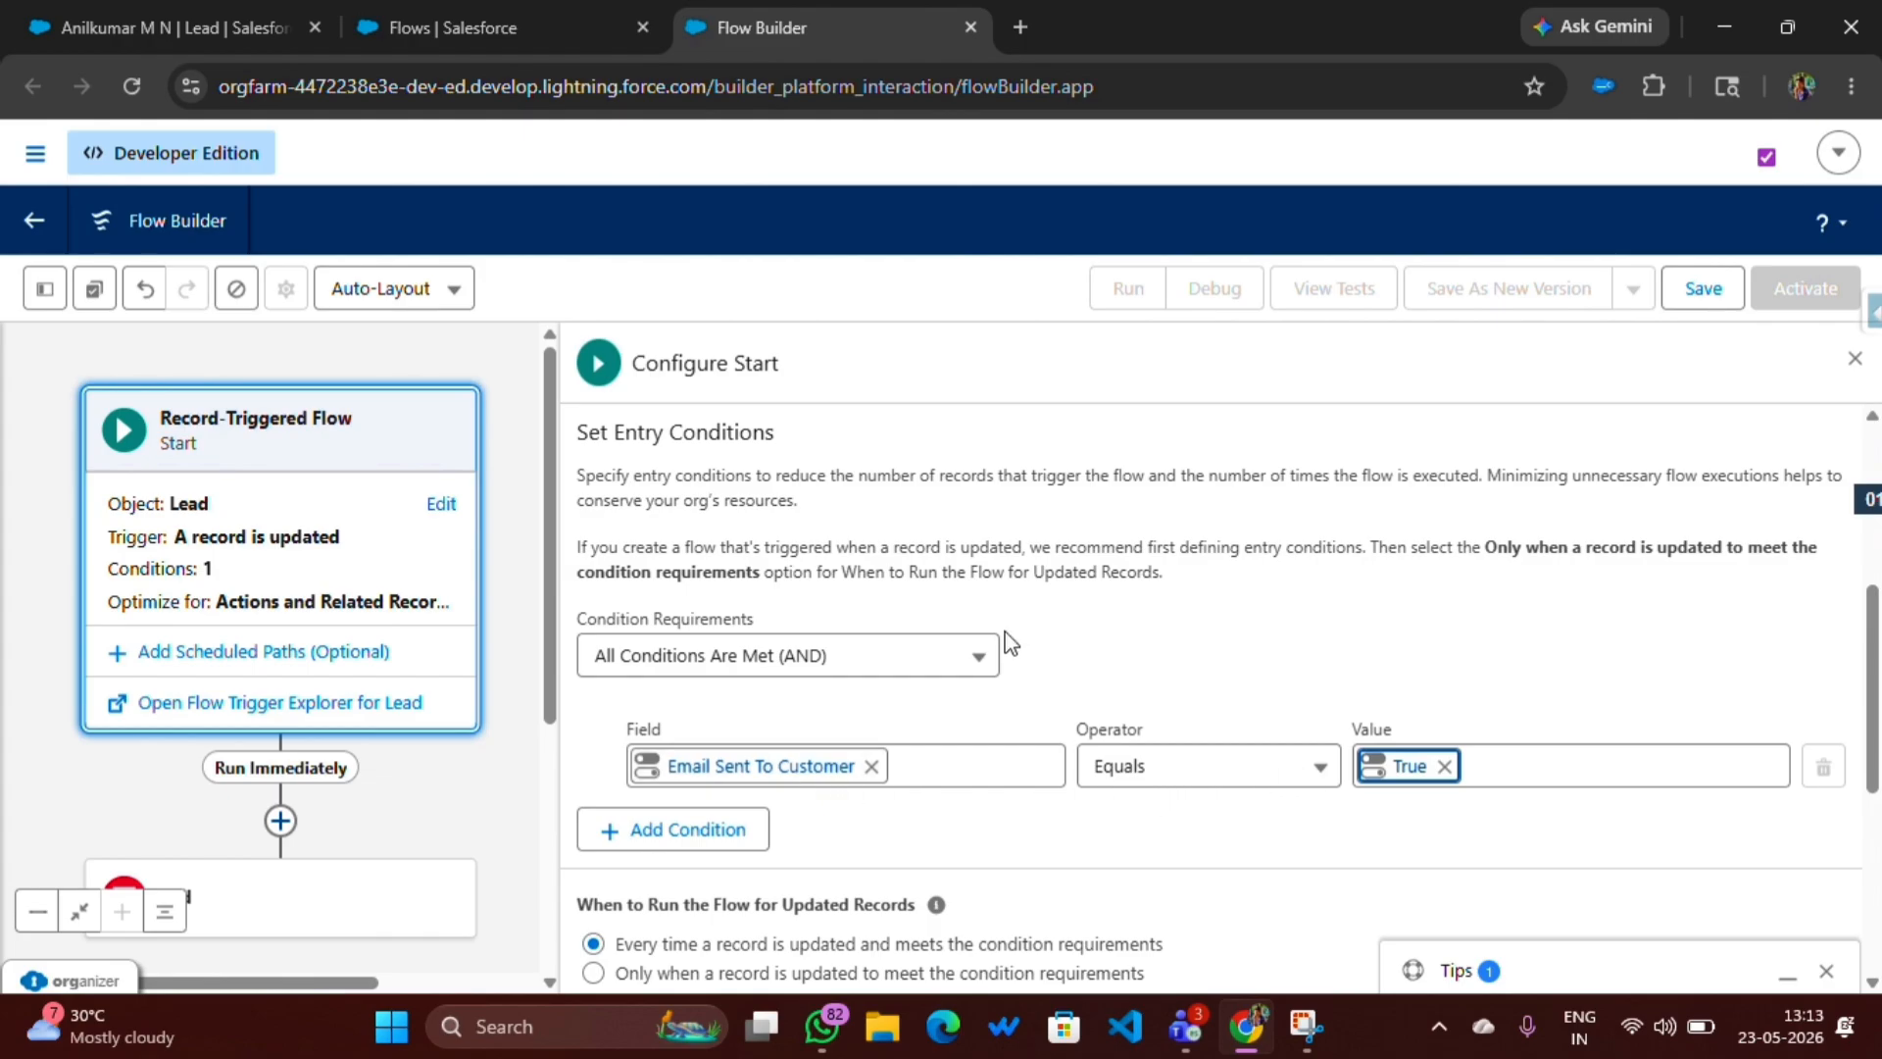
click(1854, 359)
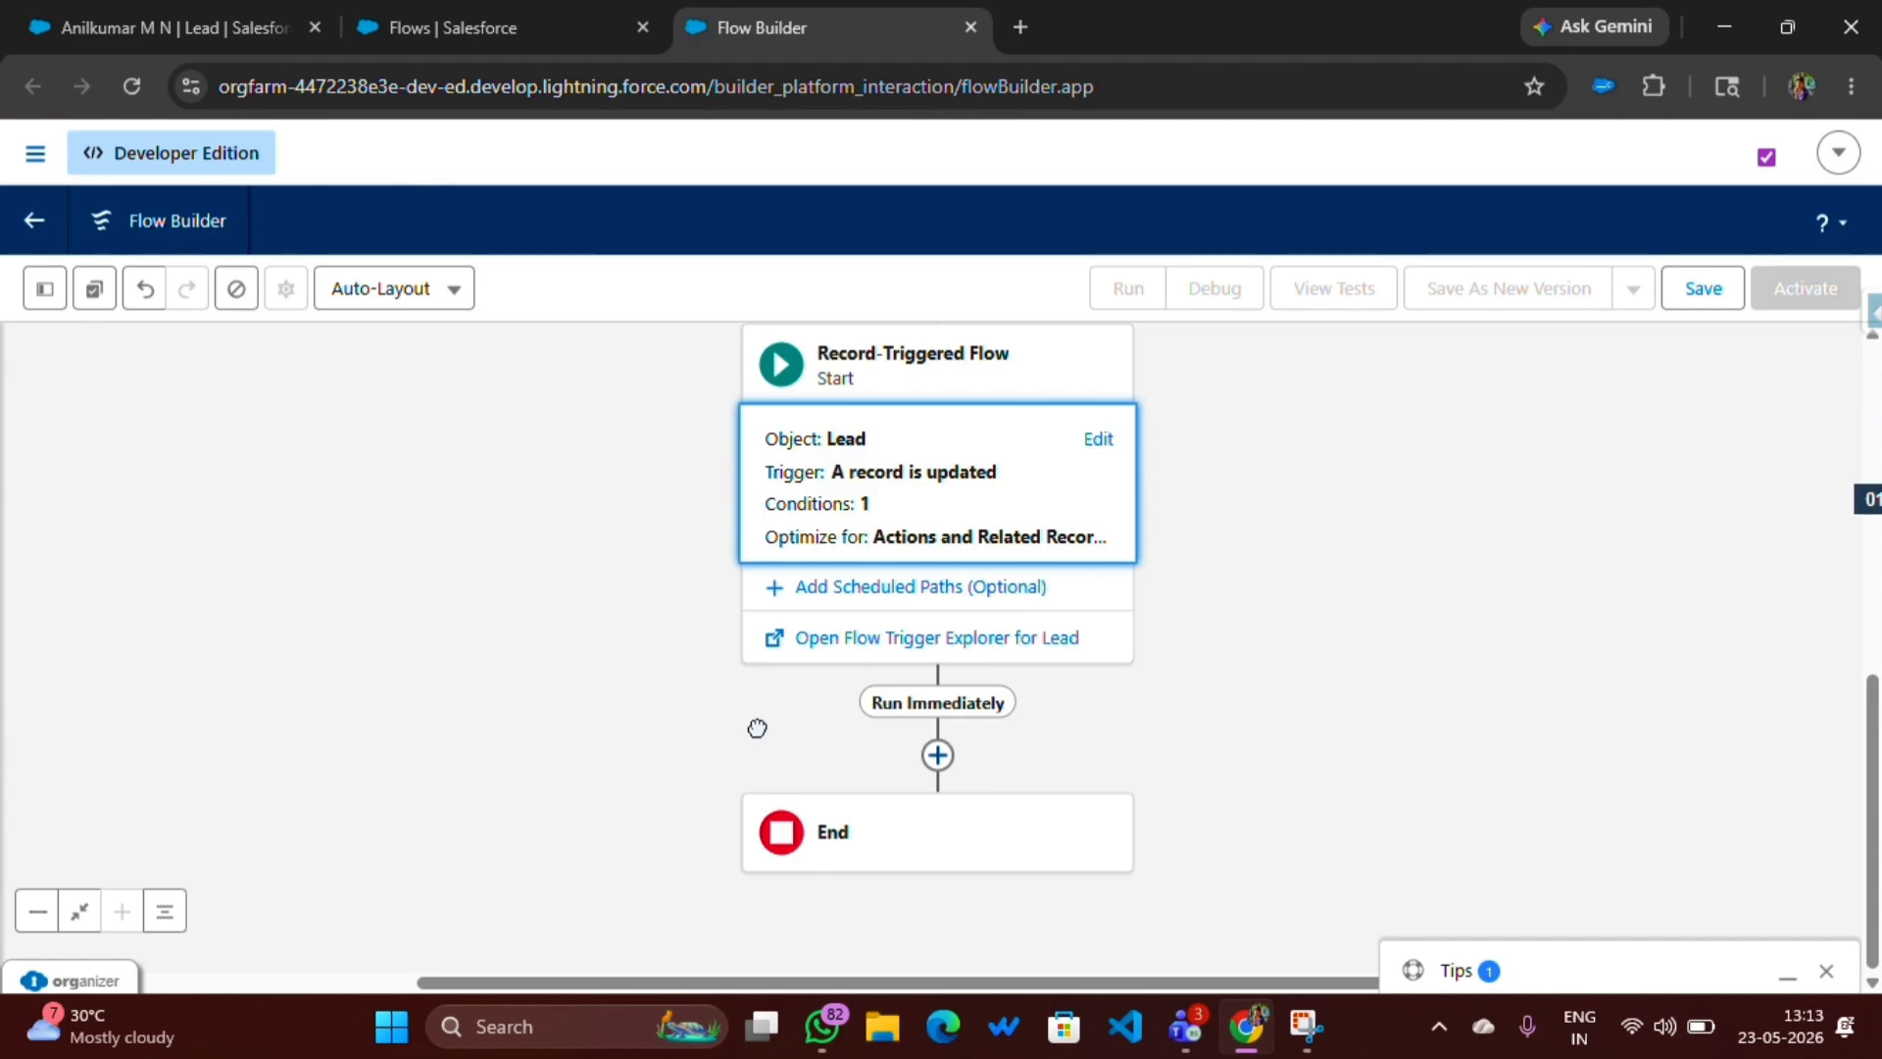
- Add an Update Records element on the Run Immediately path and label it Update Lead Stage
click(938, 756)
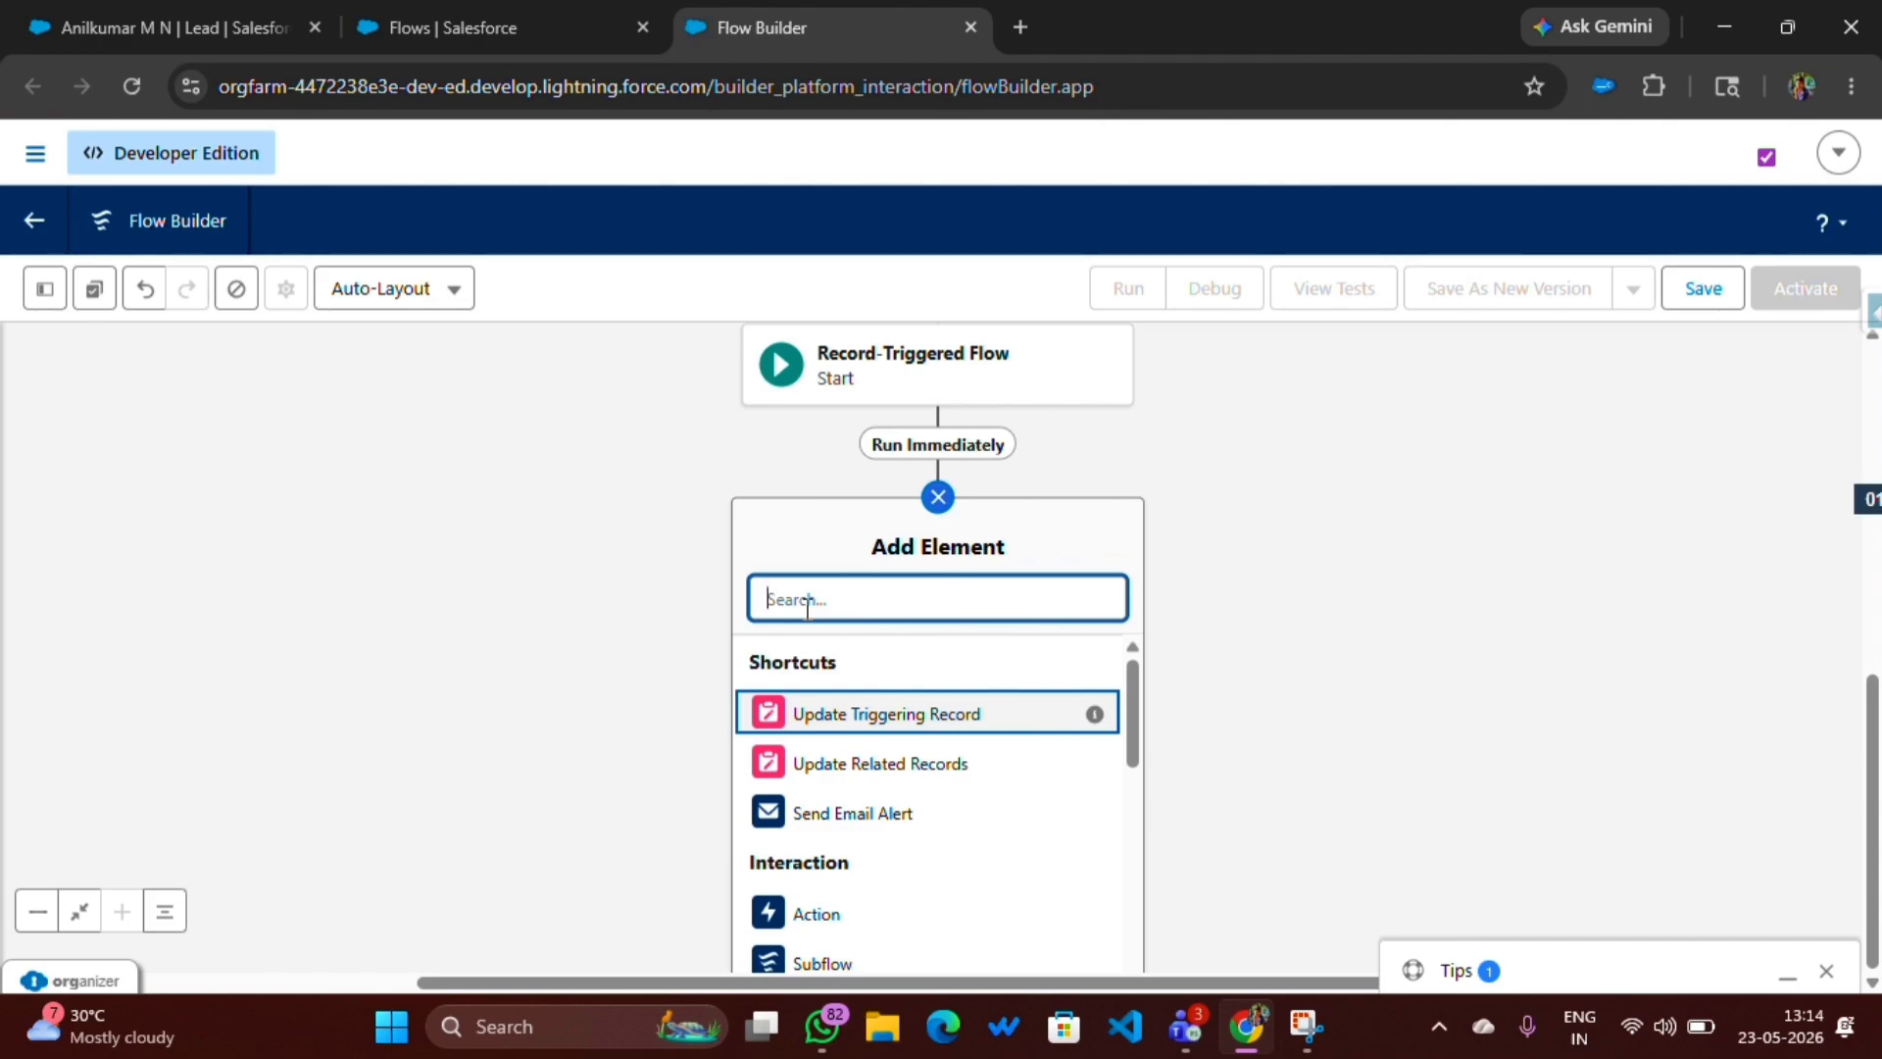
text(Update)
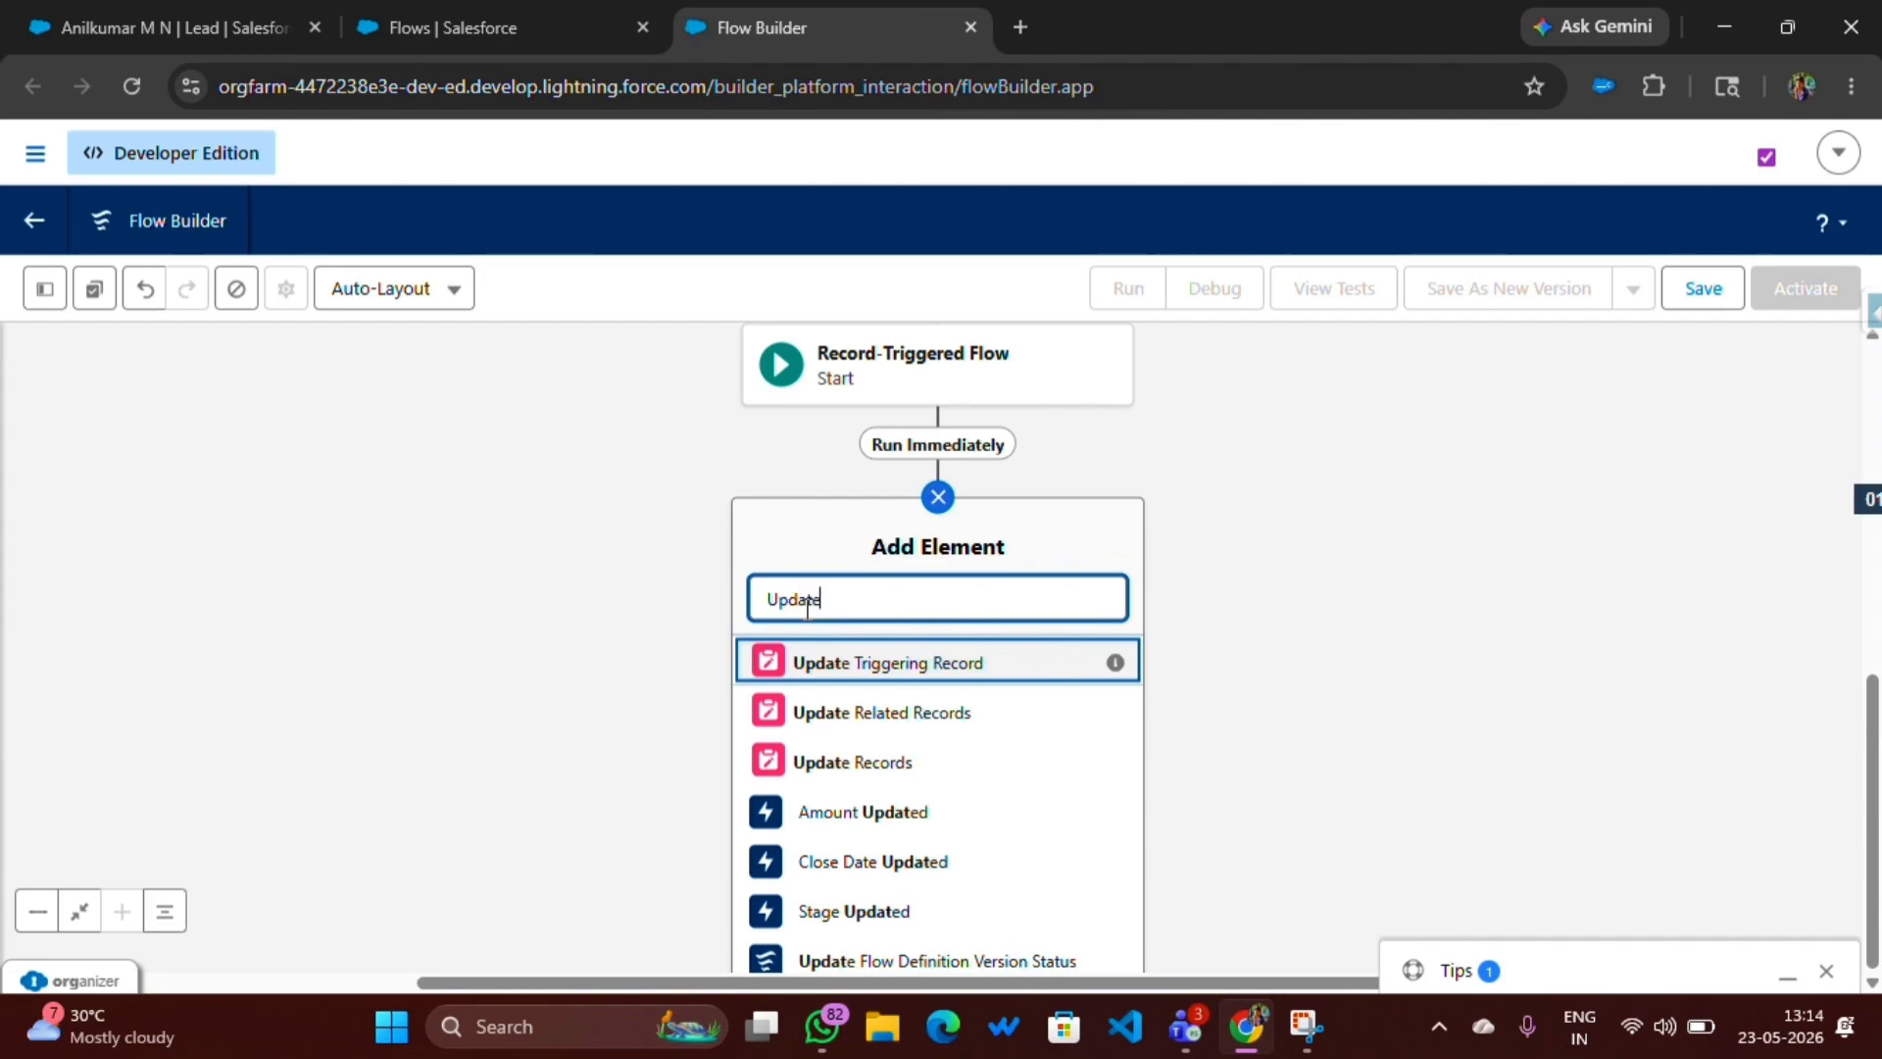
click(882, 766)
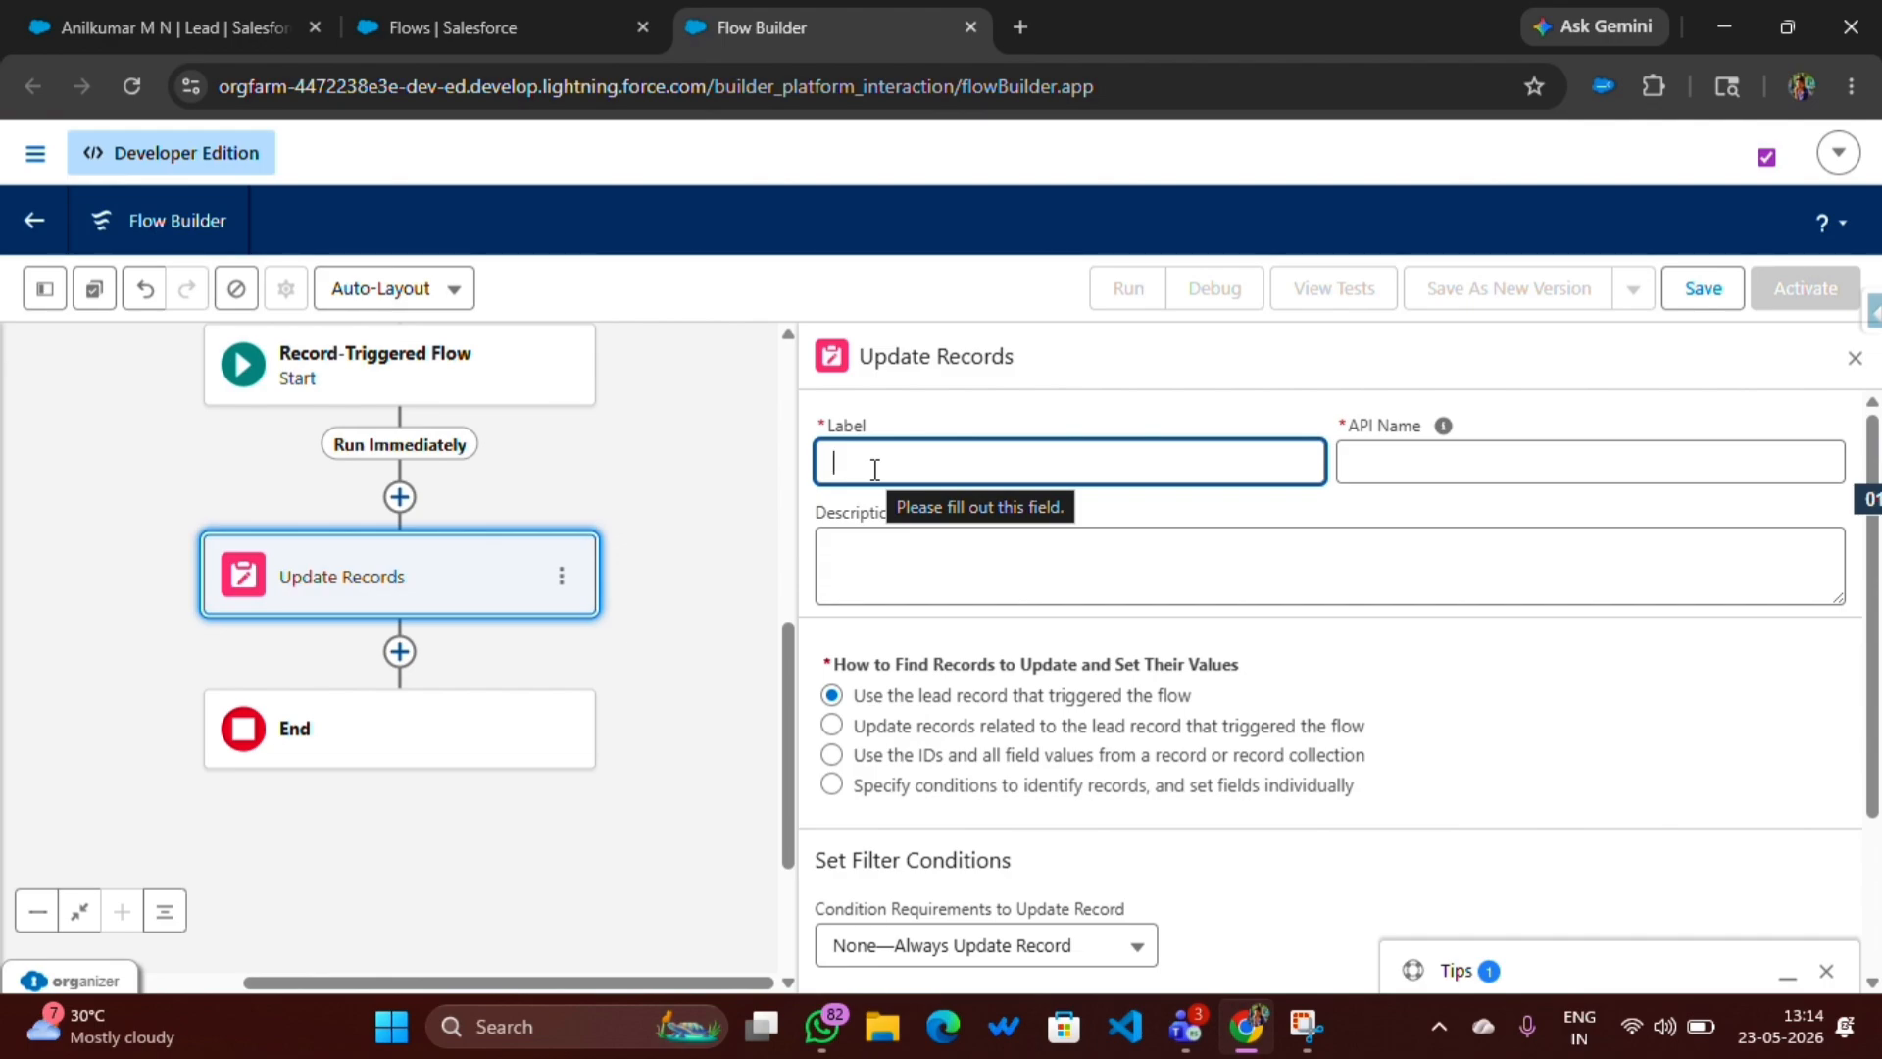
text(Up)
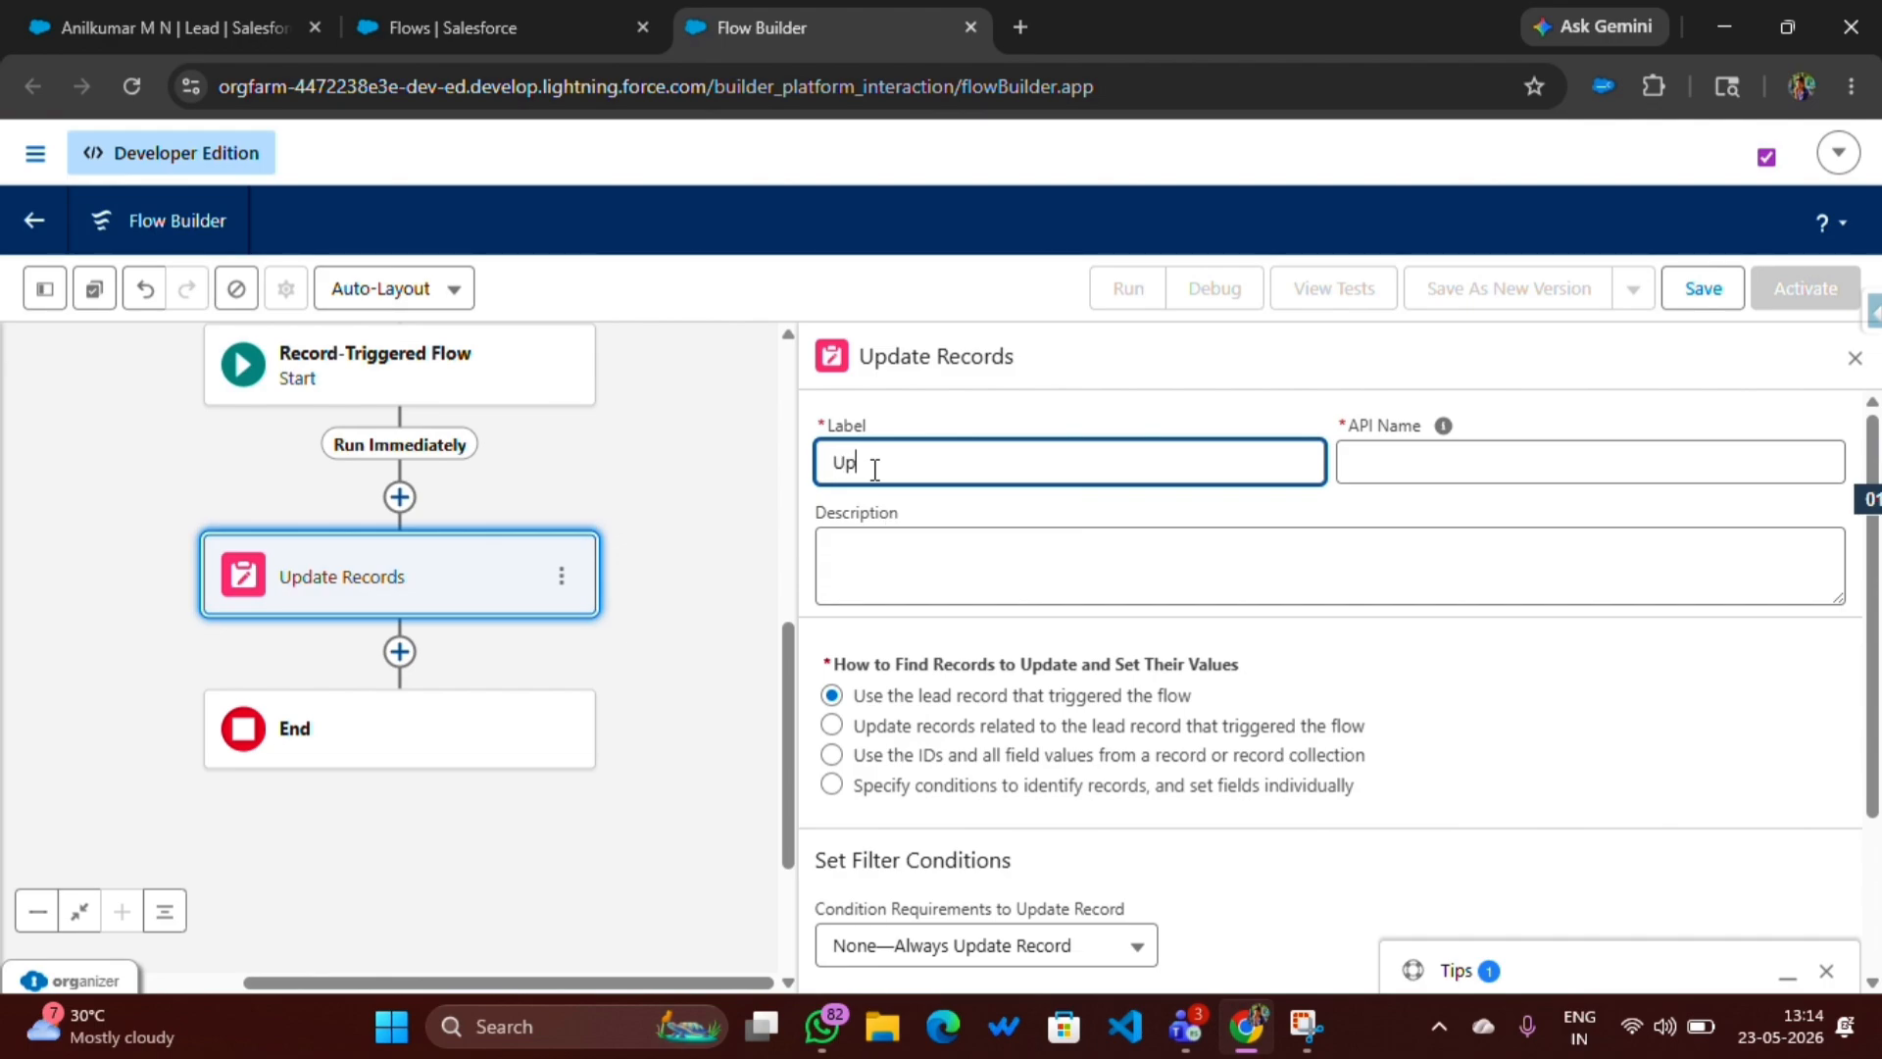
text(date Lead Sa)
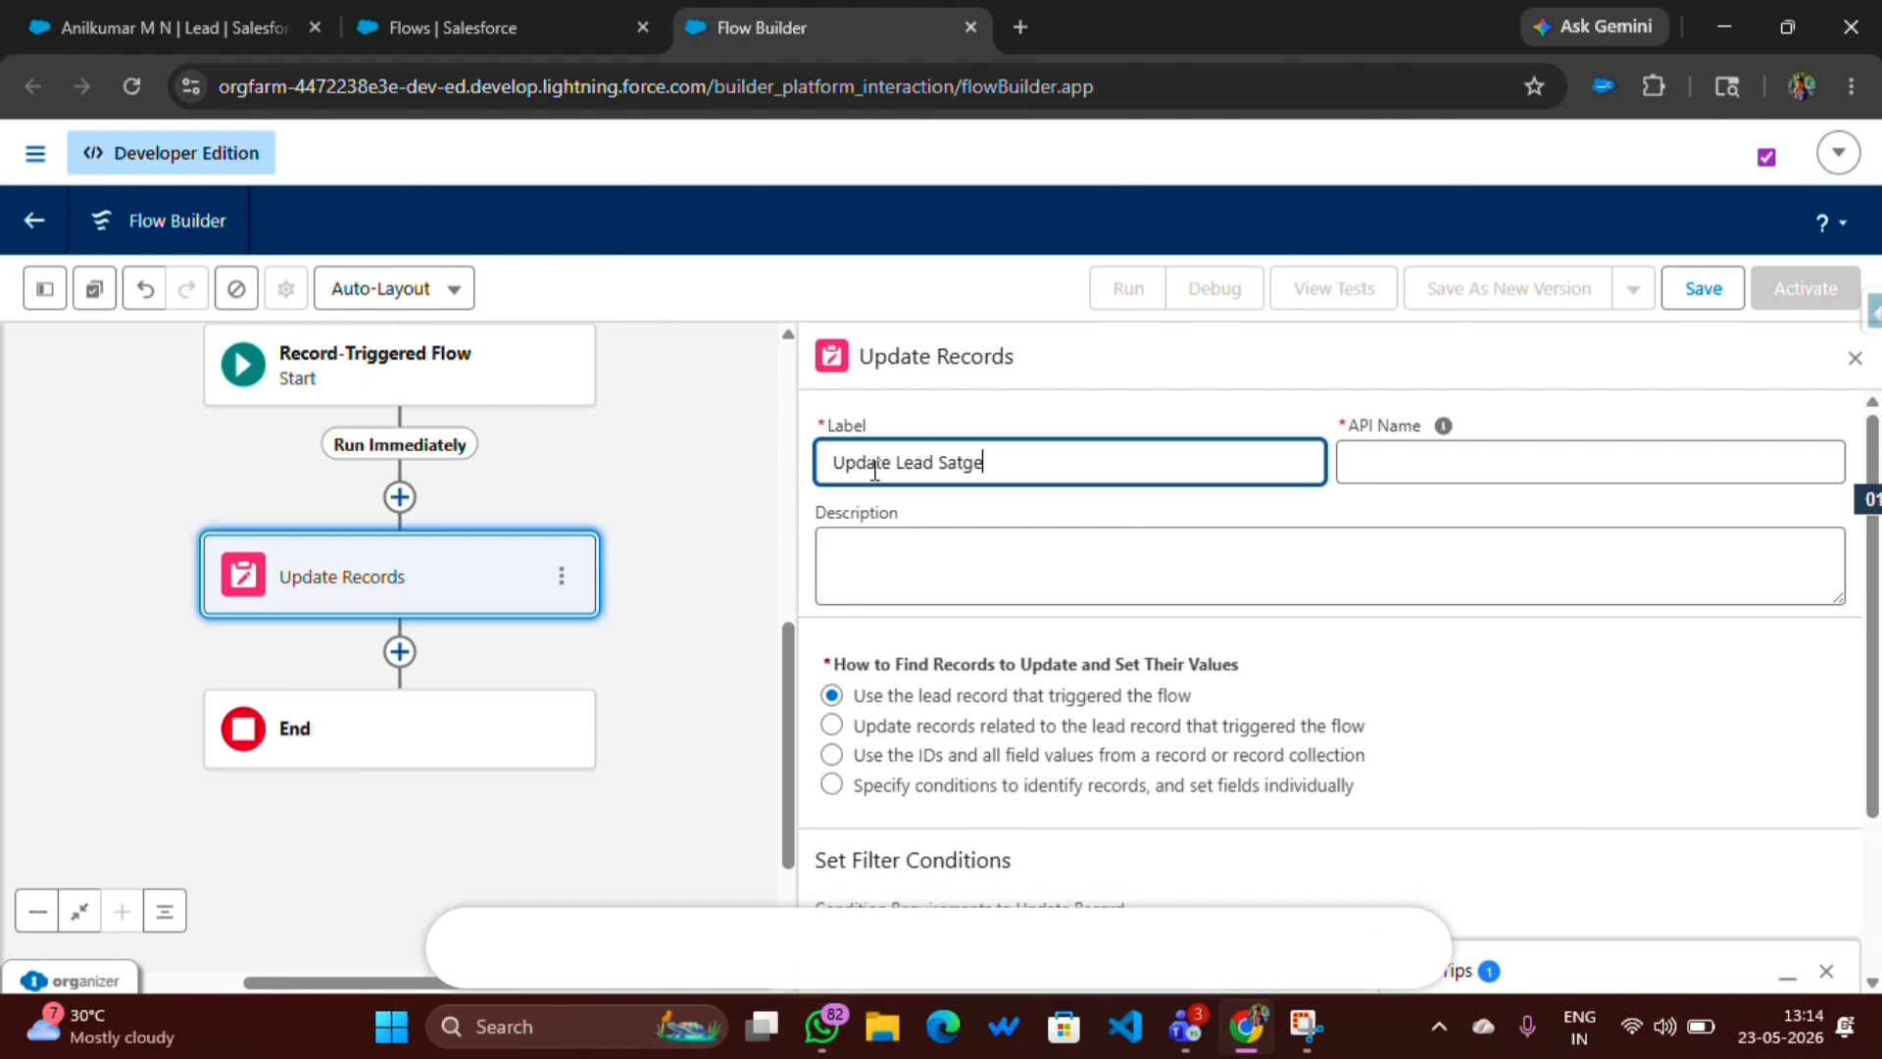
key(BackSpace)
text(tage)
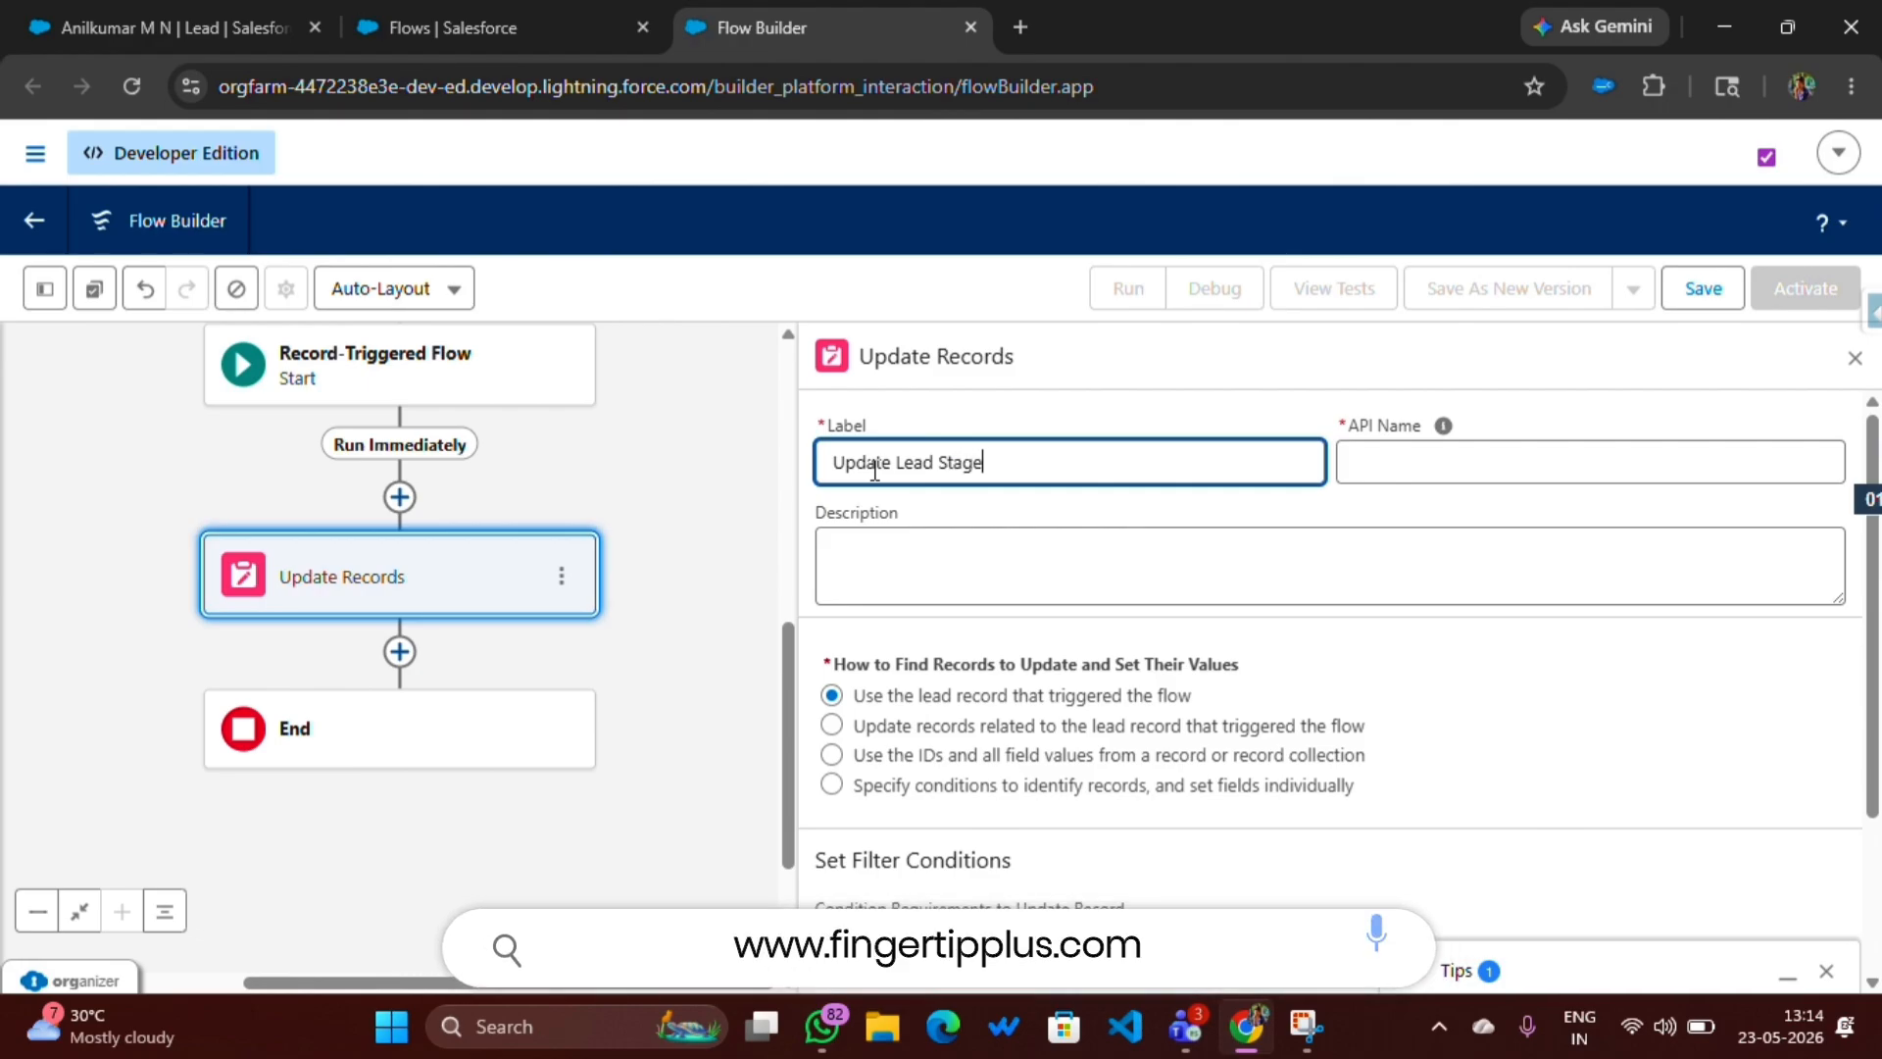
click(934, 595)
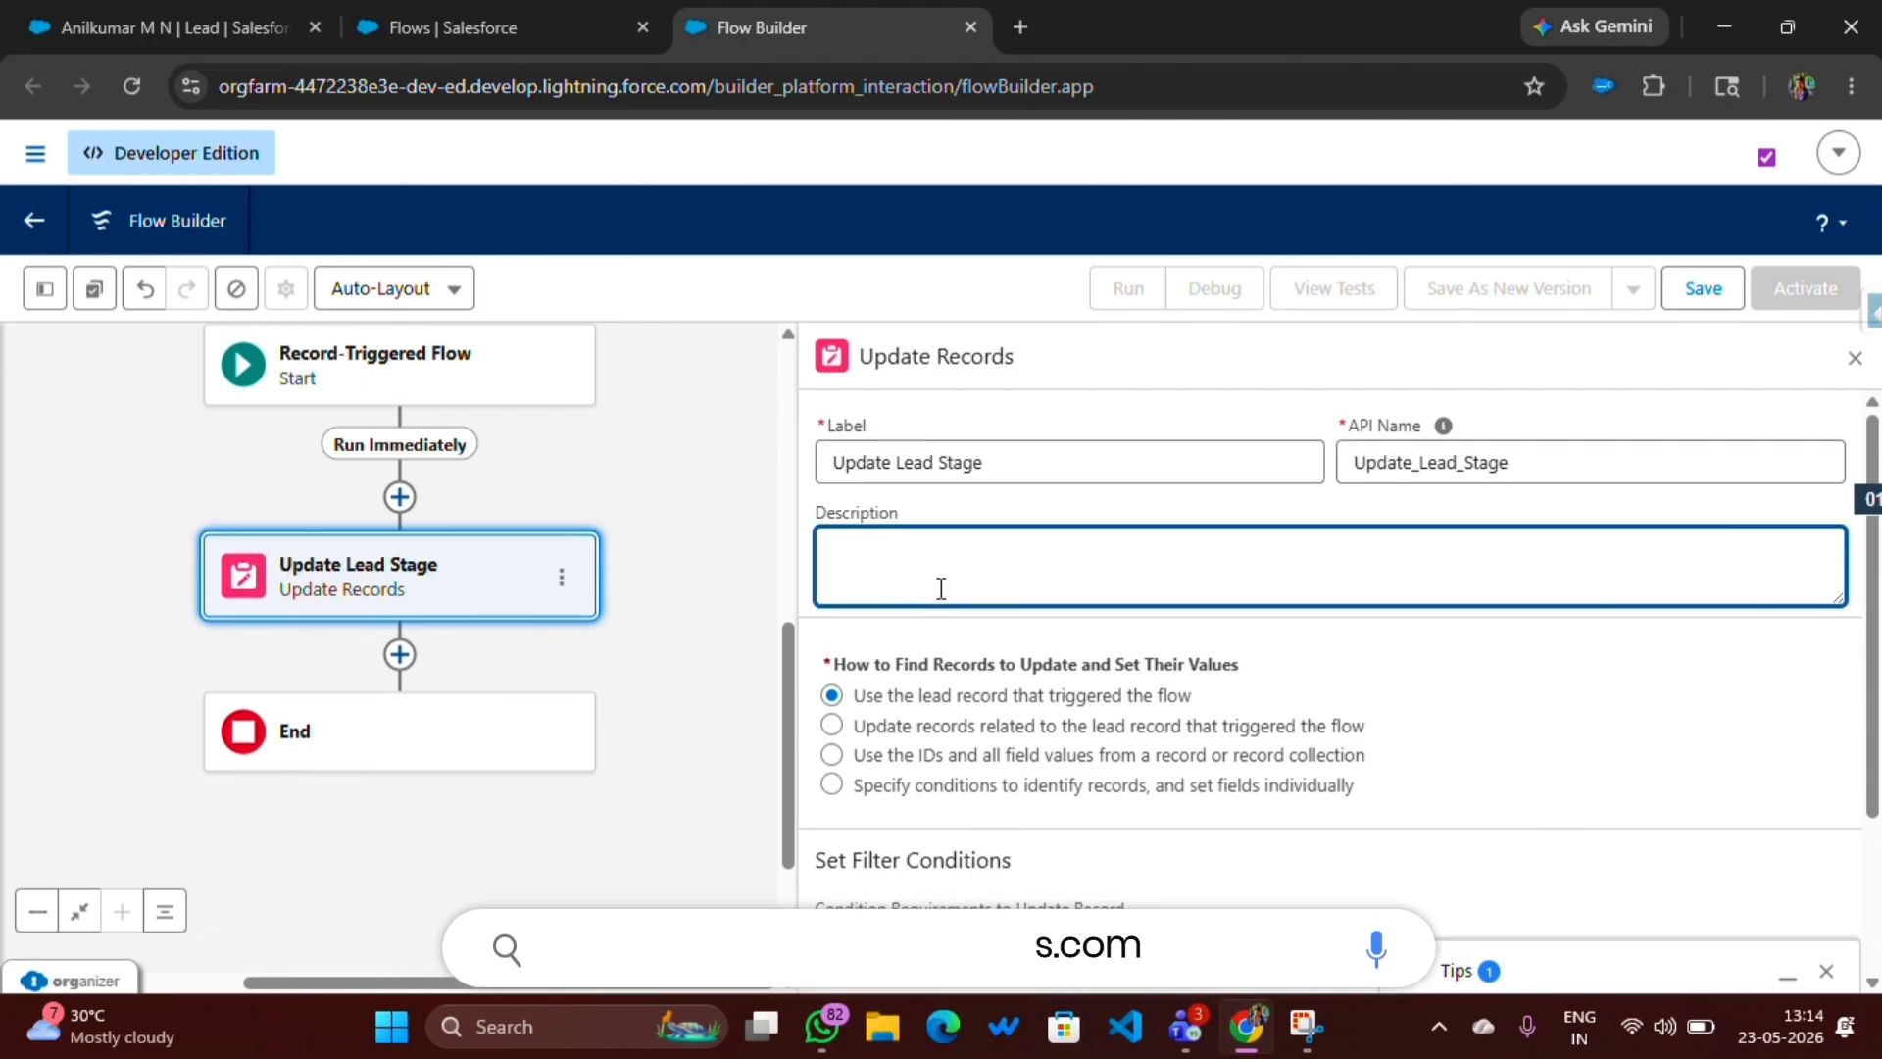
- Have the update element set the triggering lead's Lead Stage field to Contacted
scroll(837, 539, down, 1)
scroll(835, 538, up, 1)
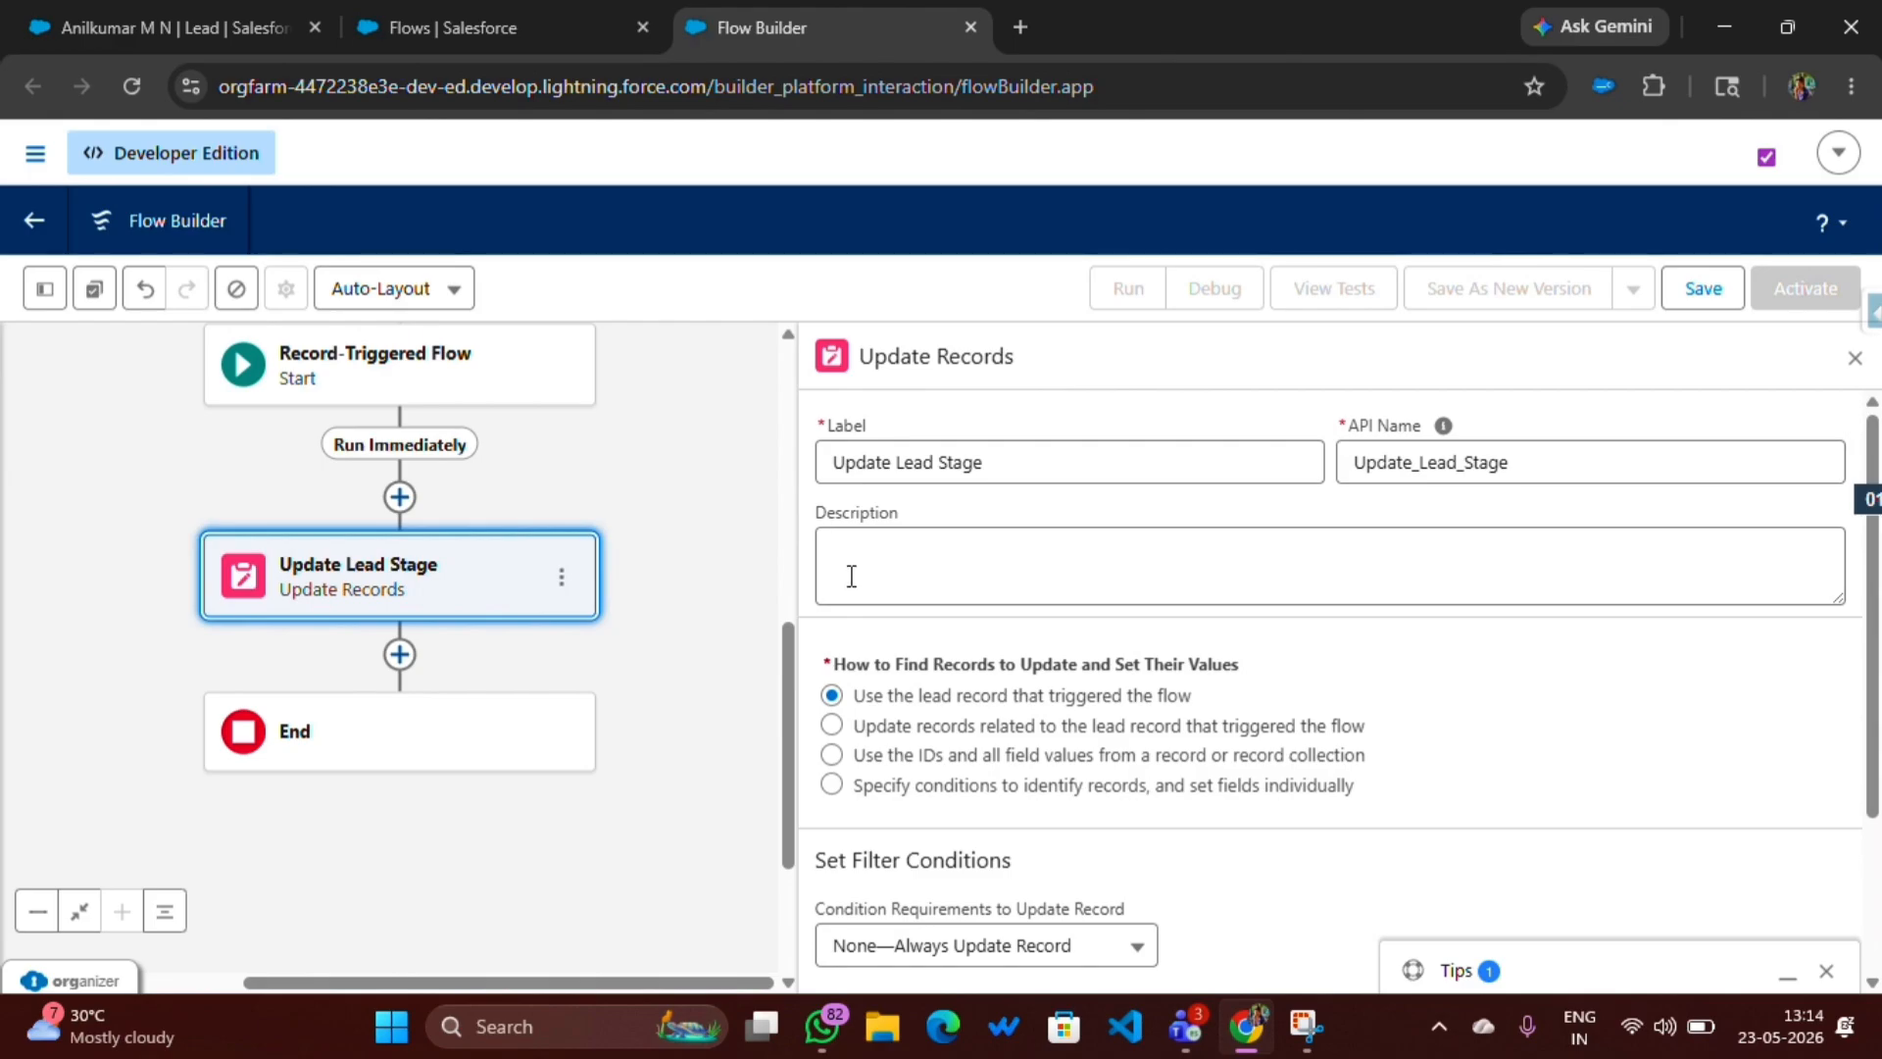
scroll(851, 577, down, 3)
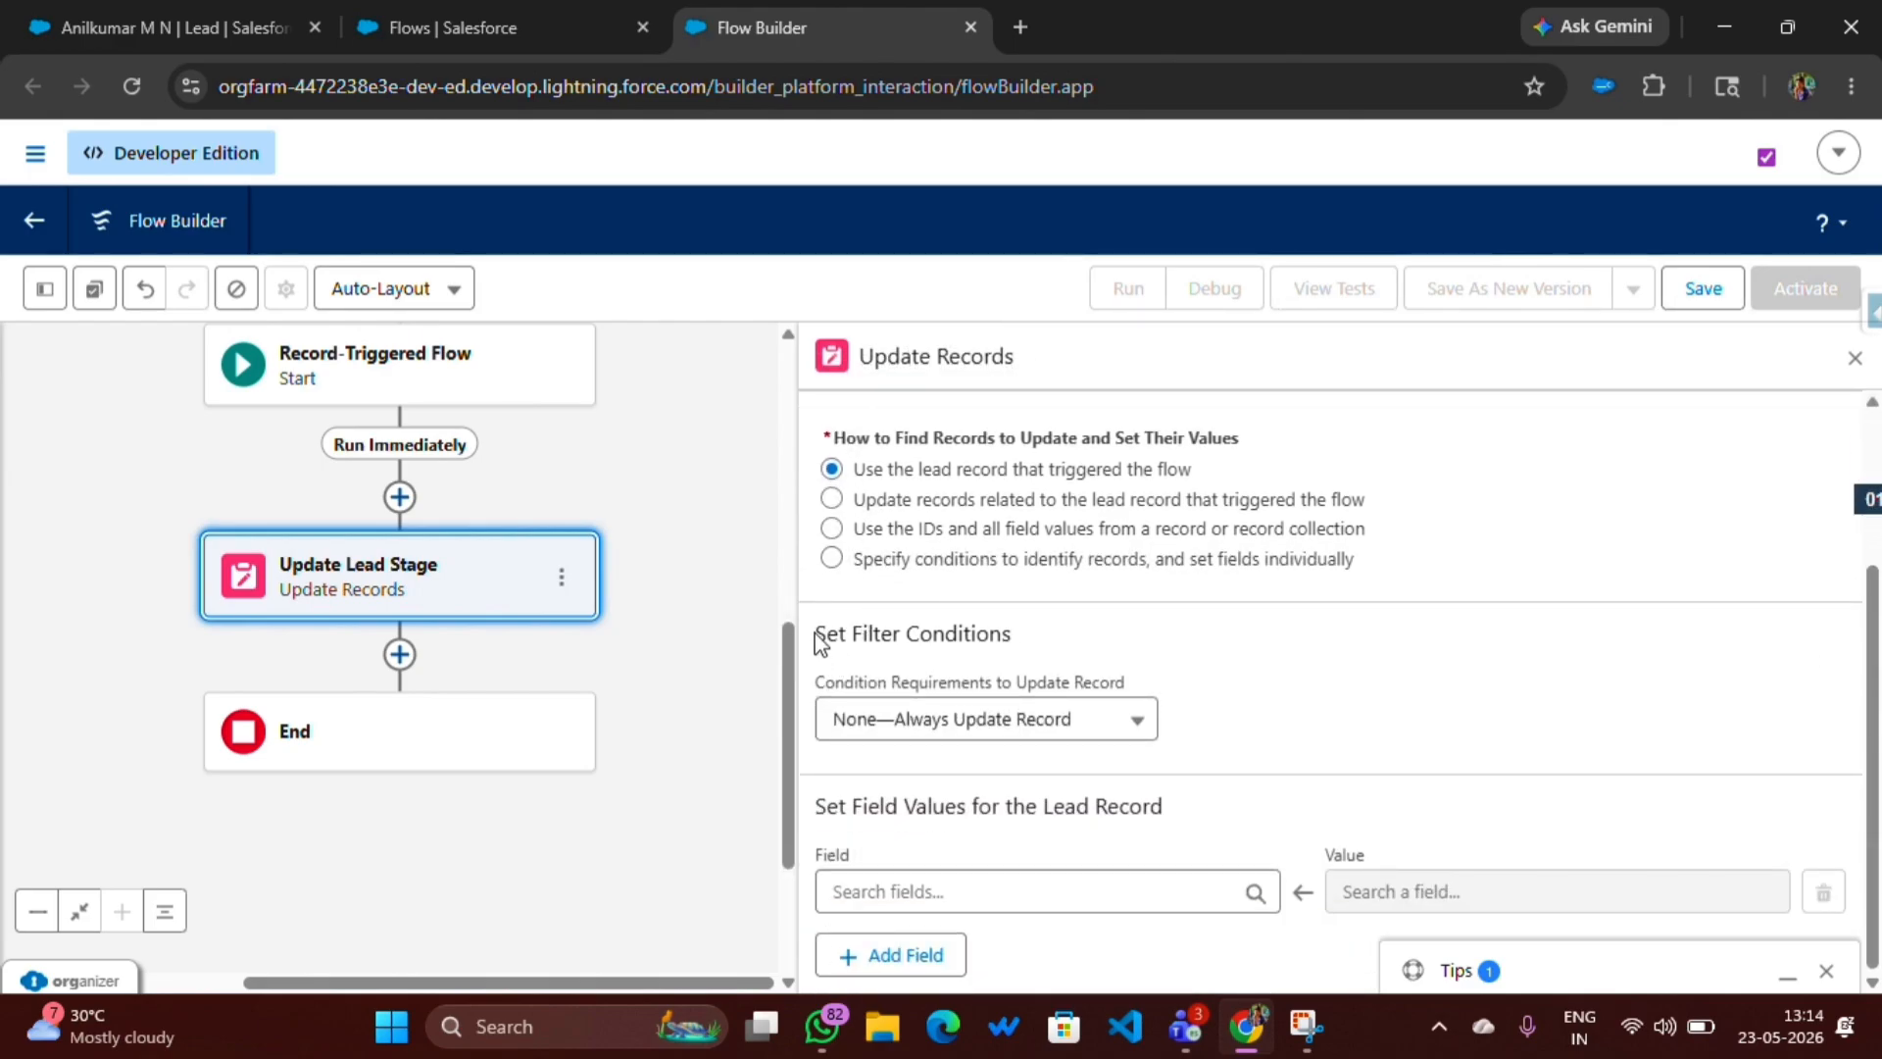
drag(816, 635, 1004, 635)
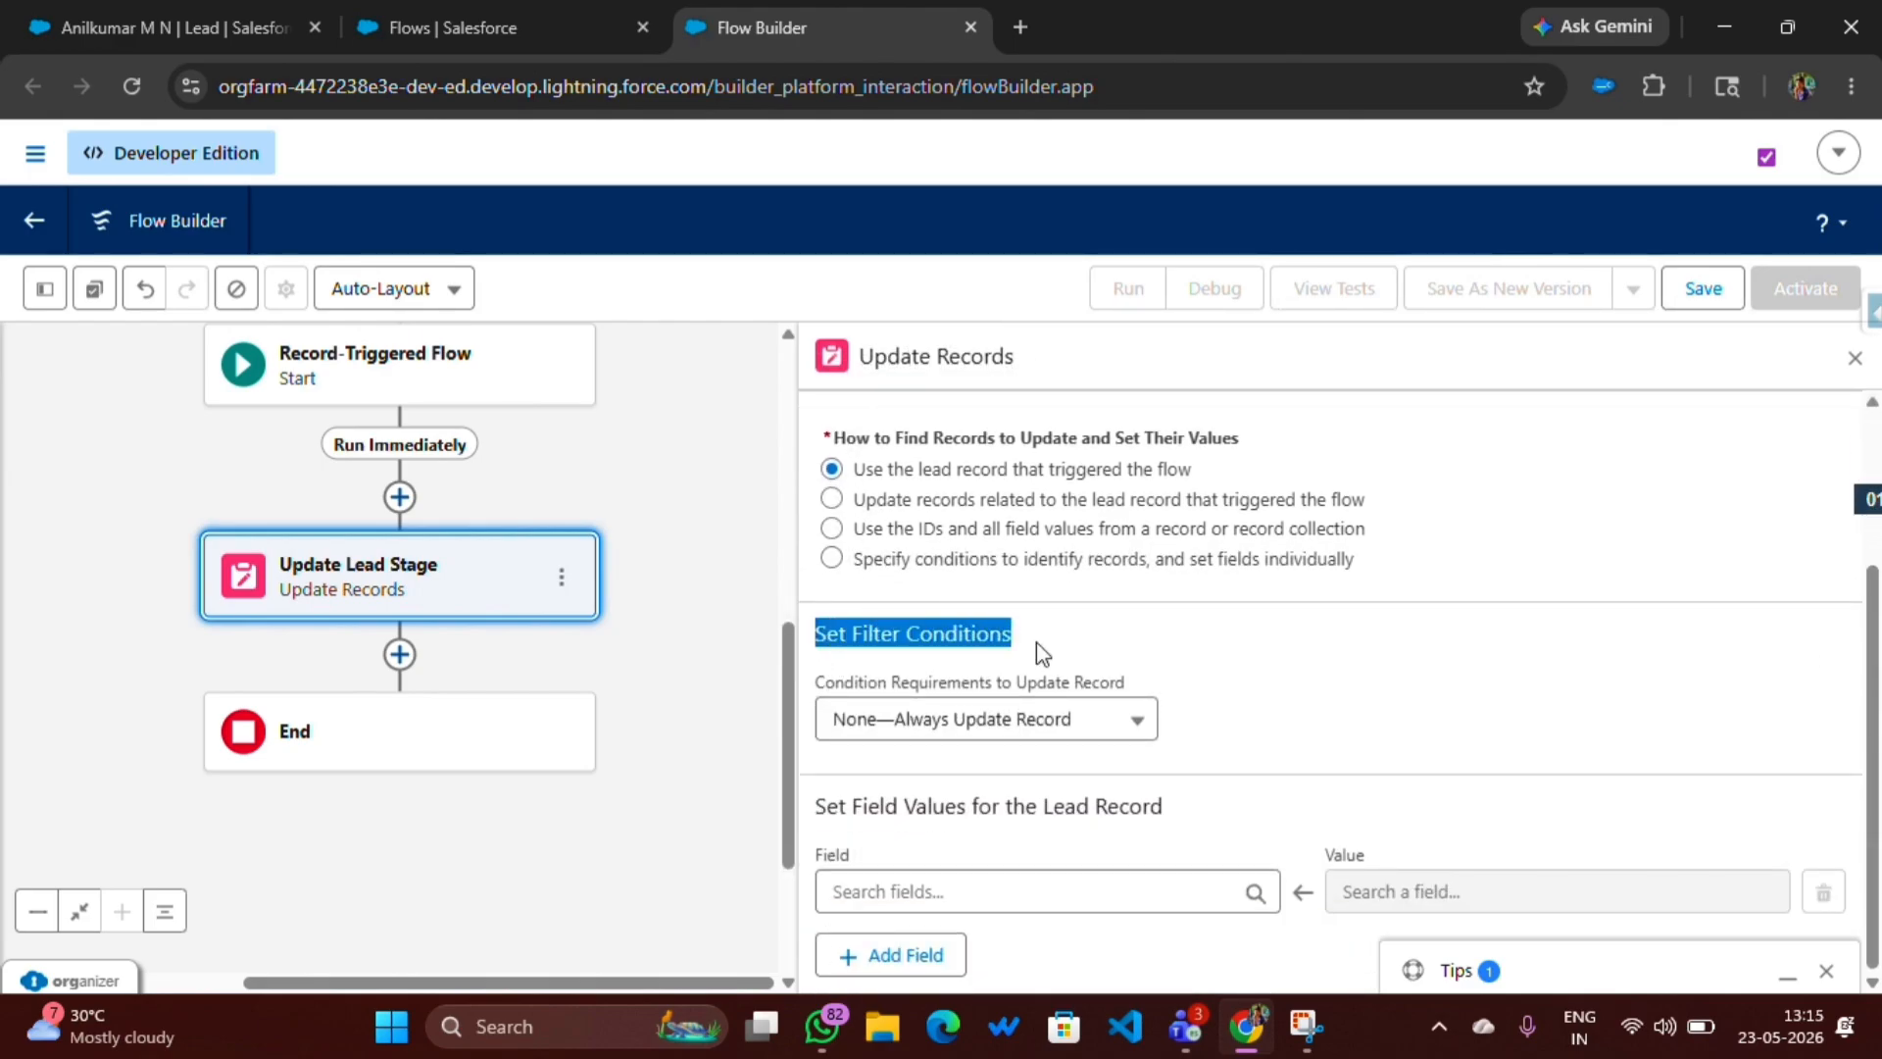
click(1210, 659)
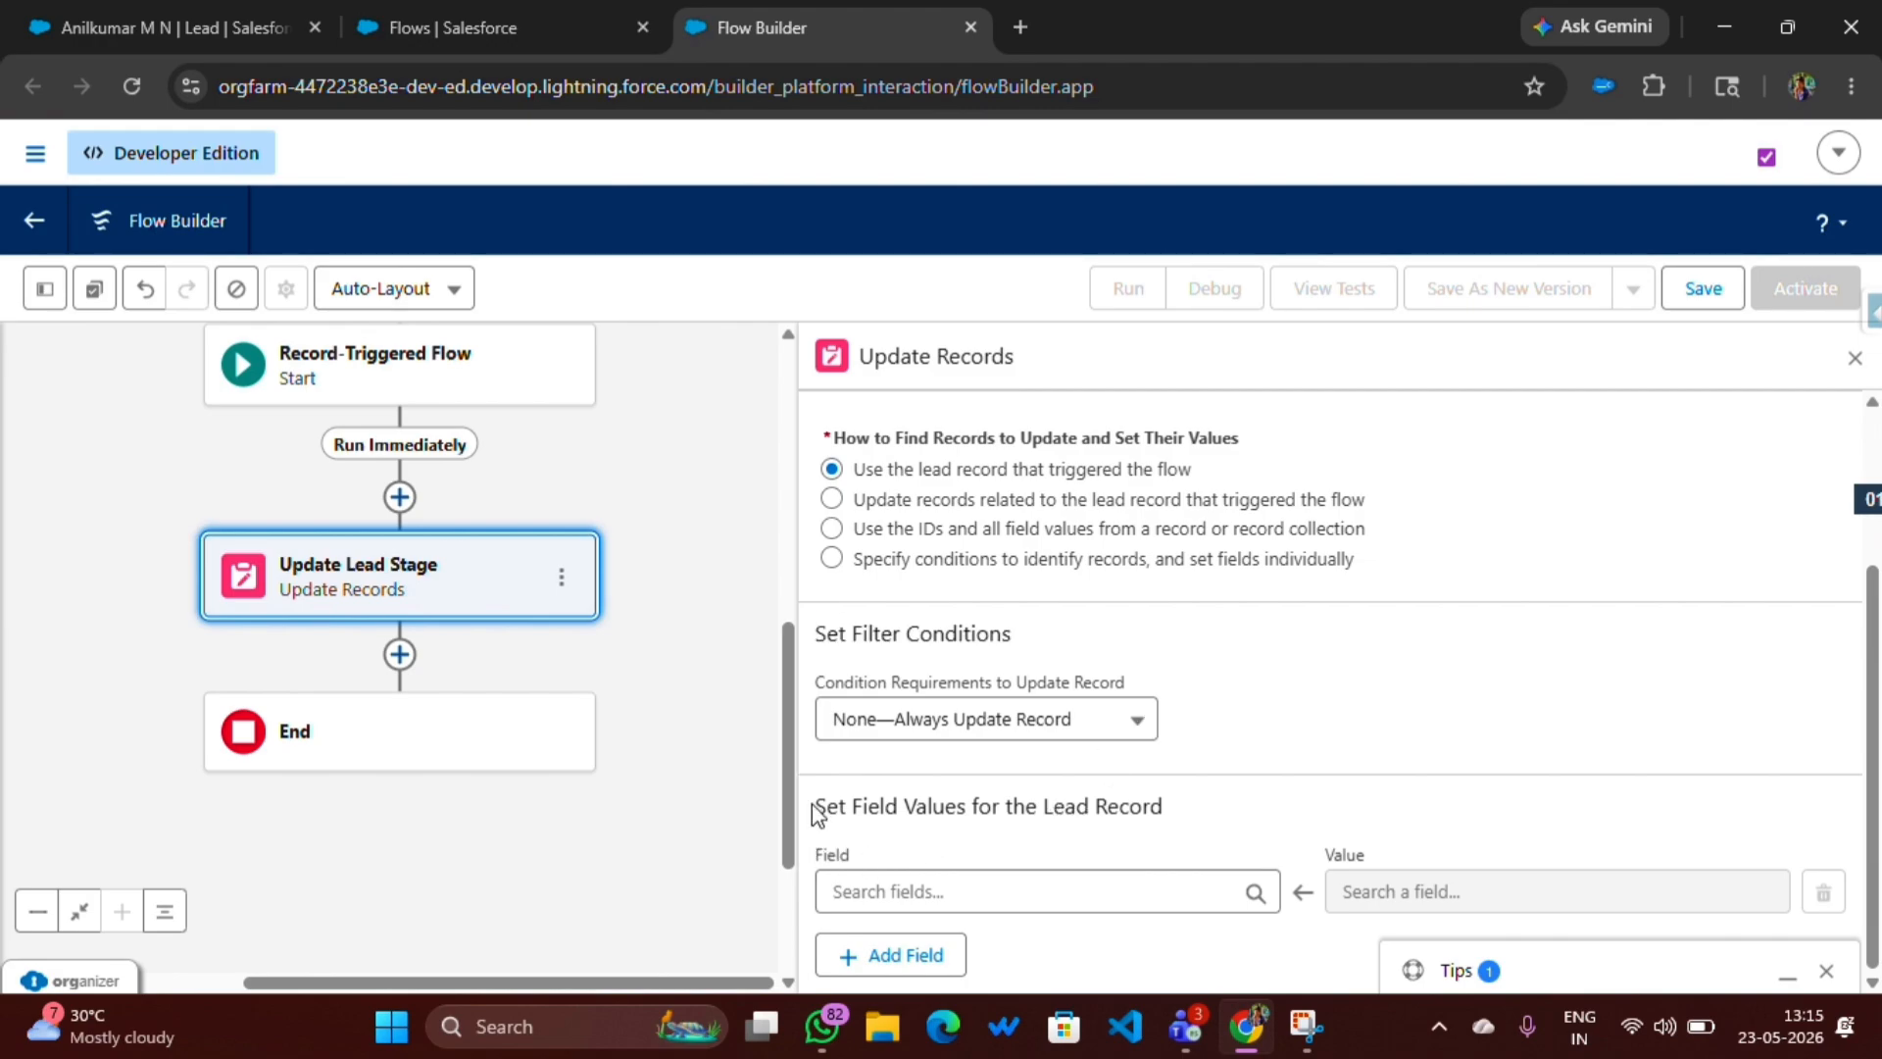
drag(815, 806, 1197, 827)
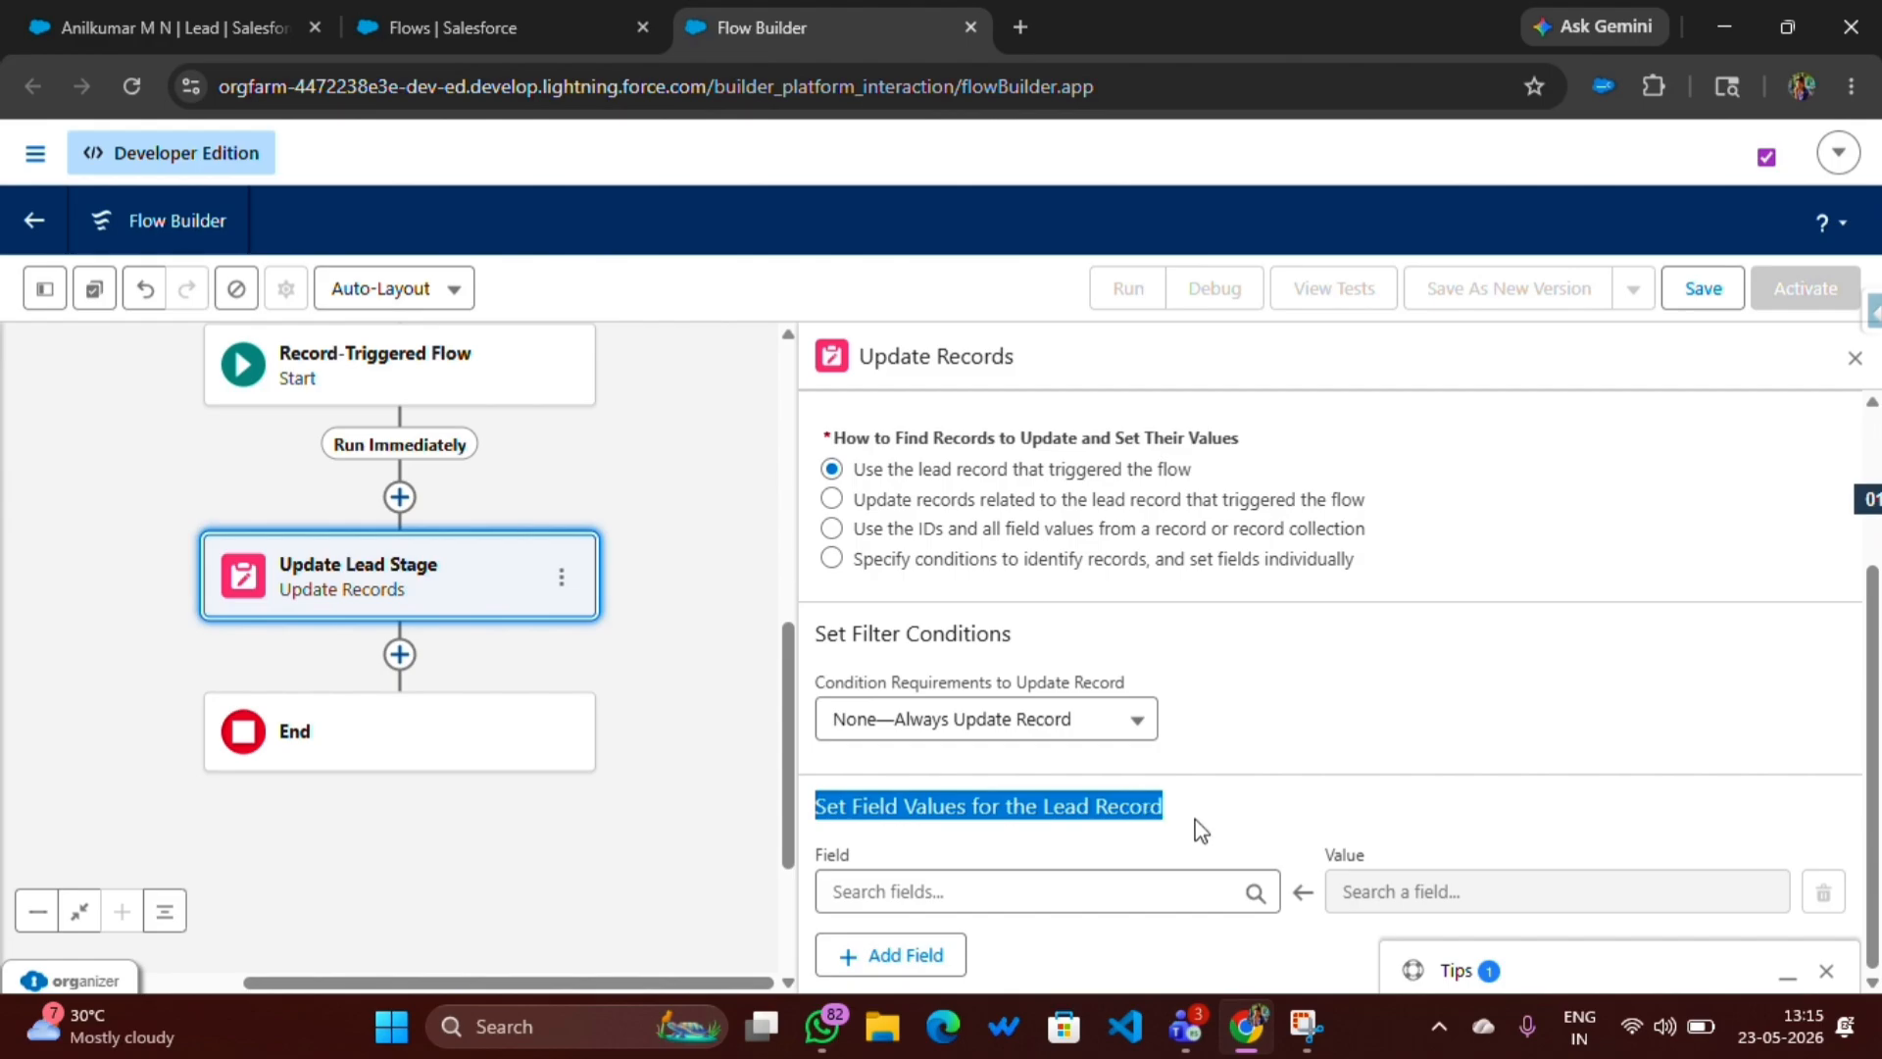
click(1206, 823)
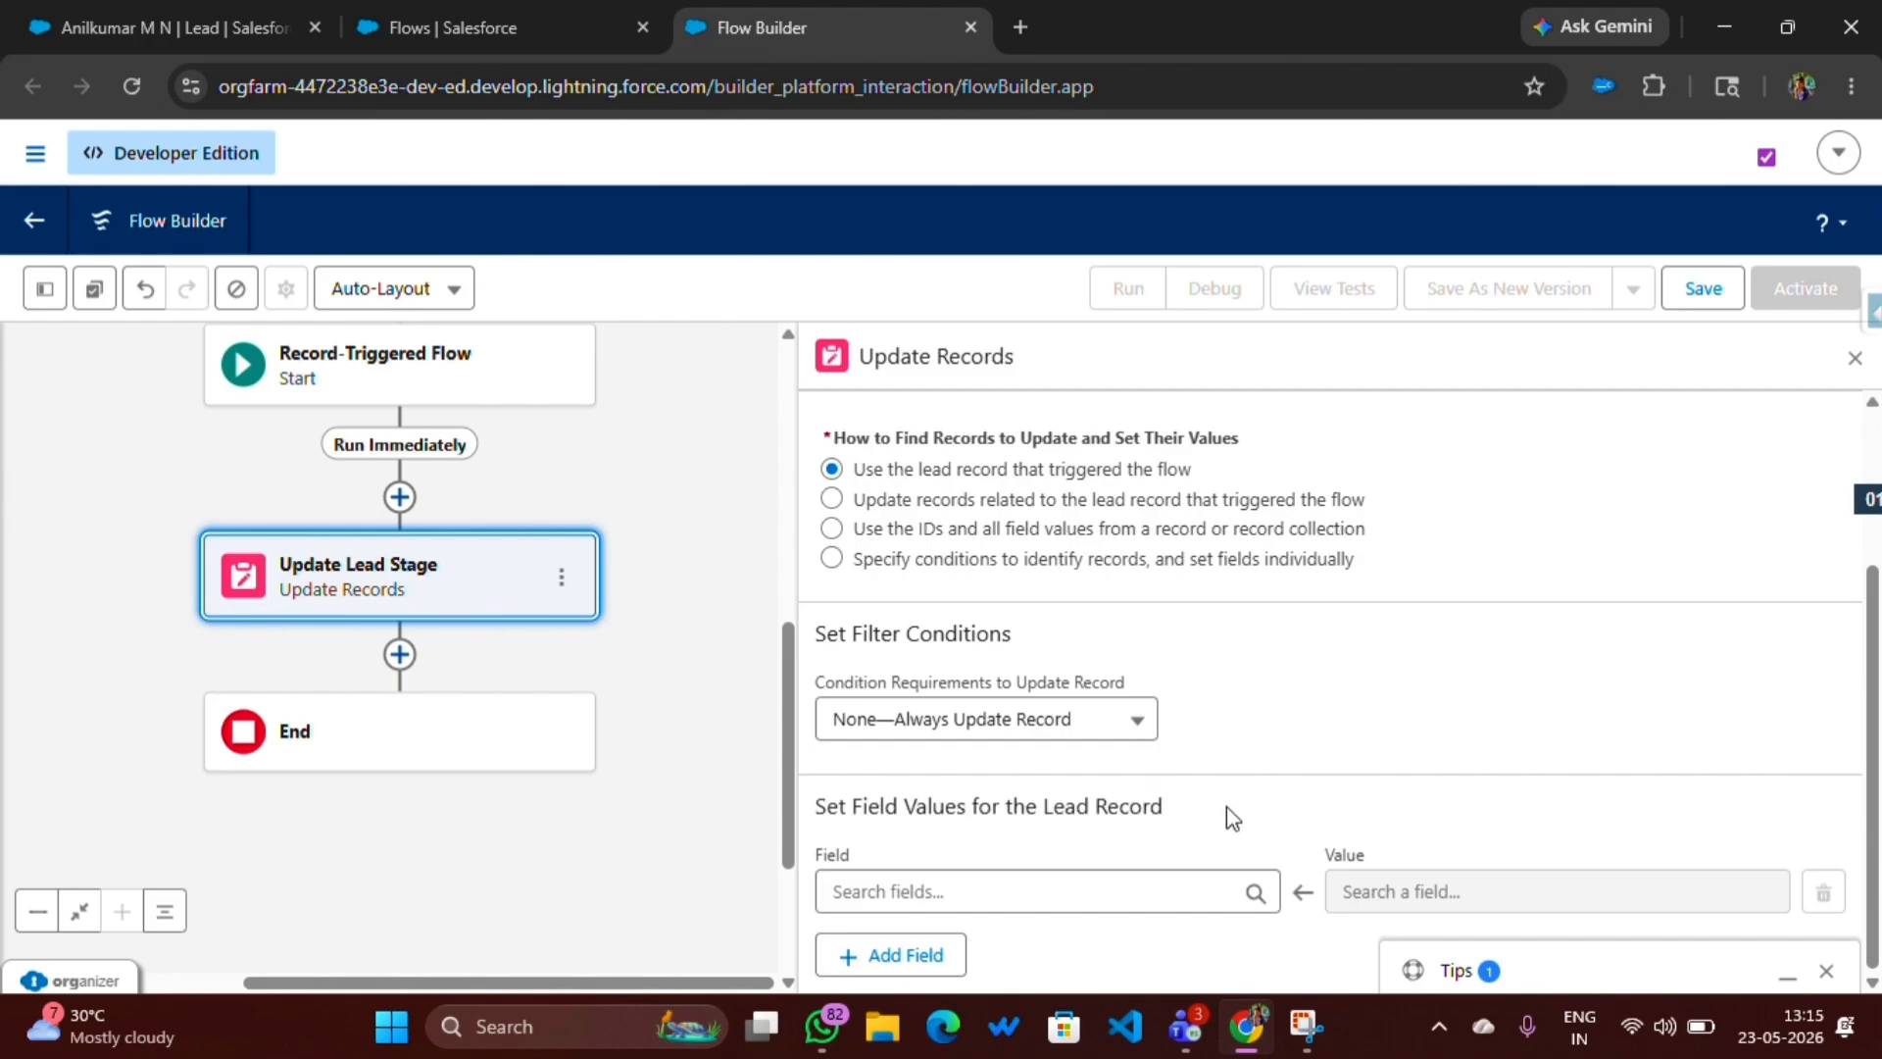
click(877, 892)
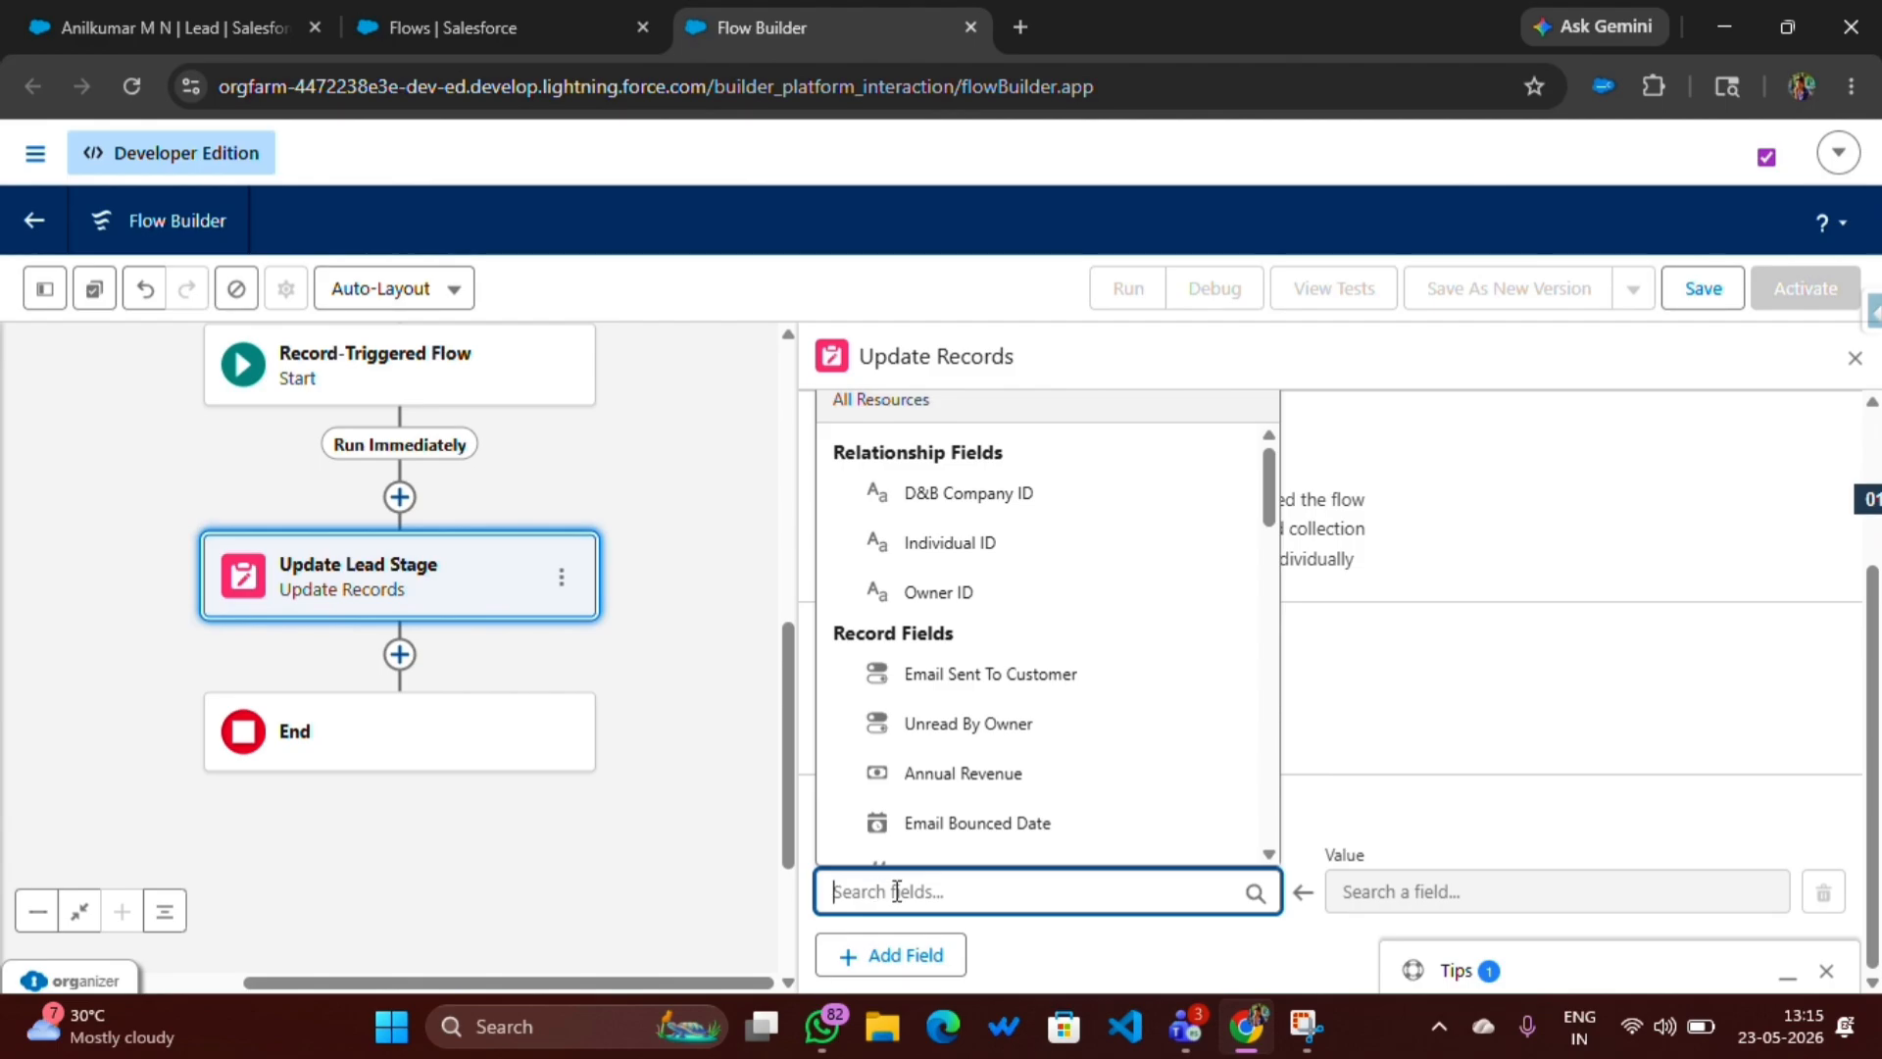
text(Lead)
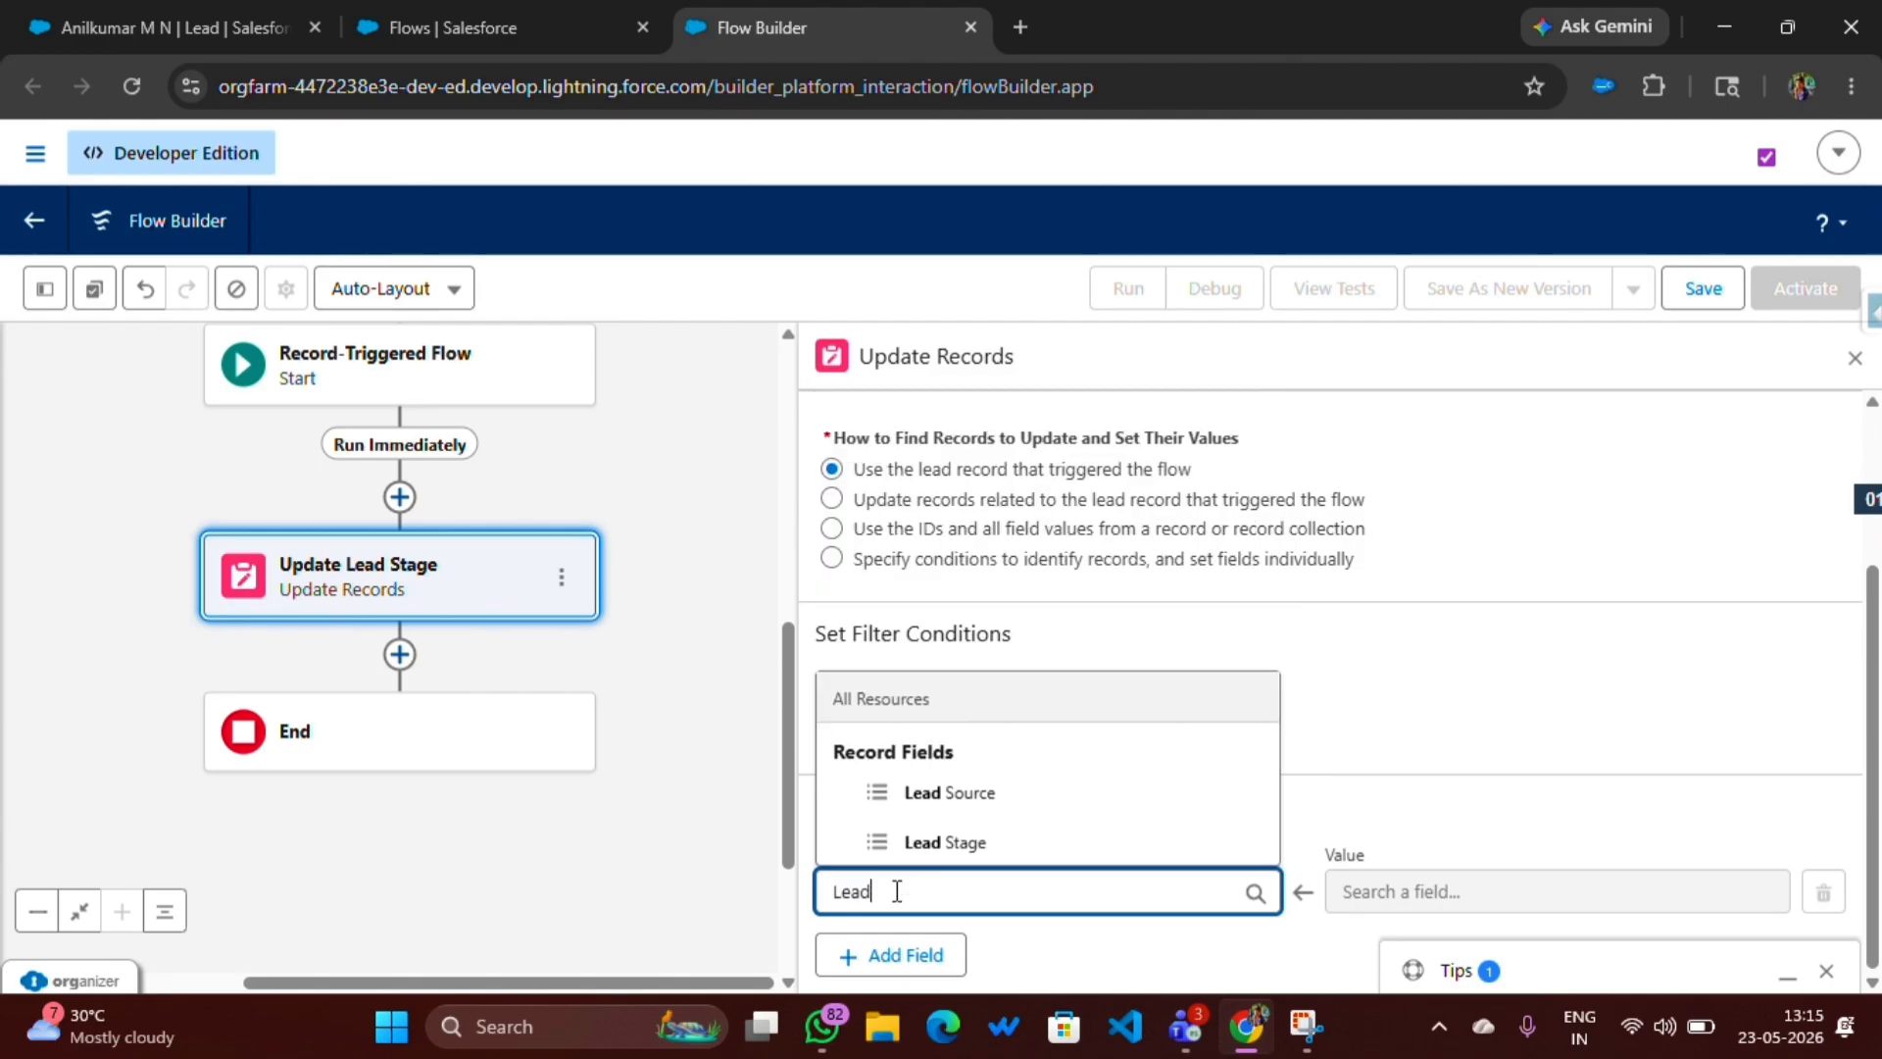
click(946, 842)
click(1387, 890)
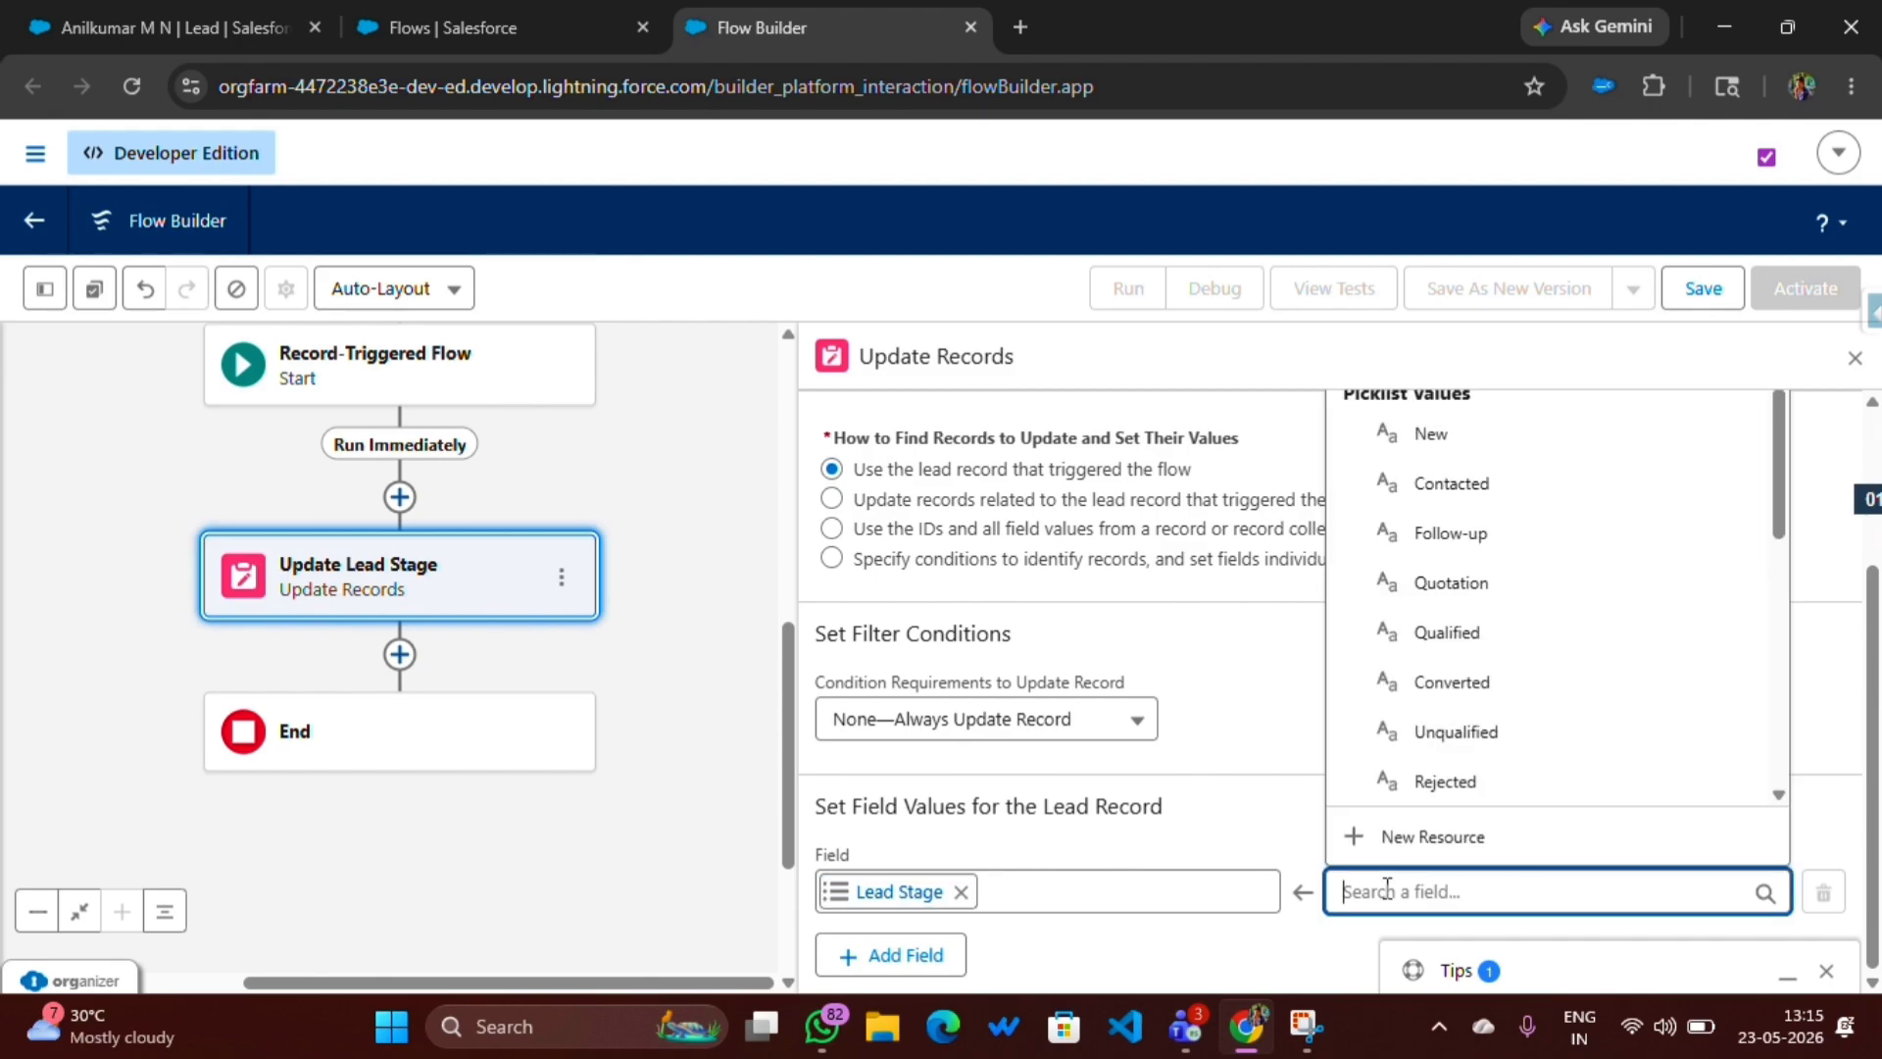
click(1424, 485)
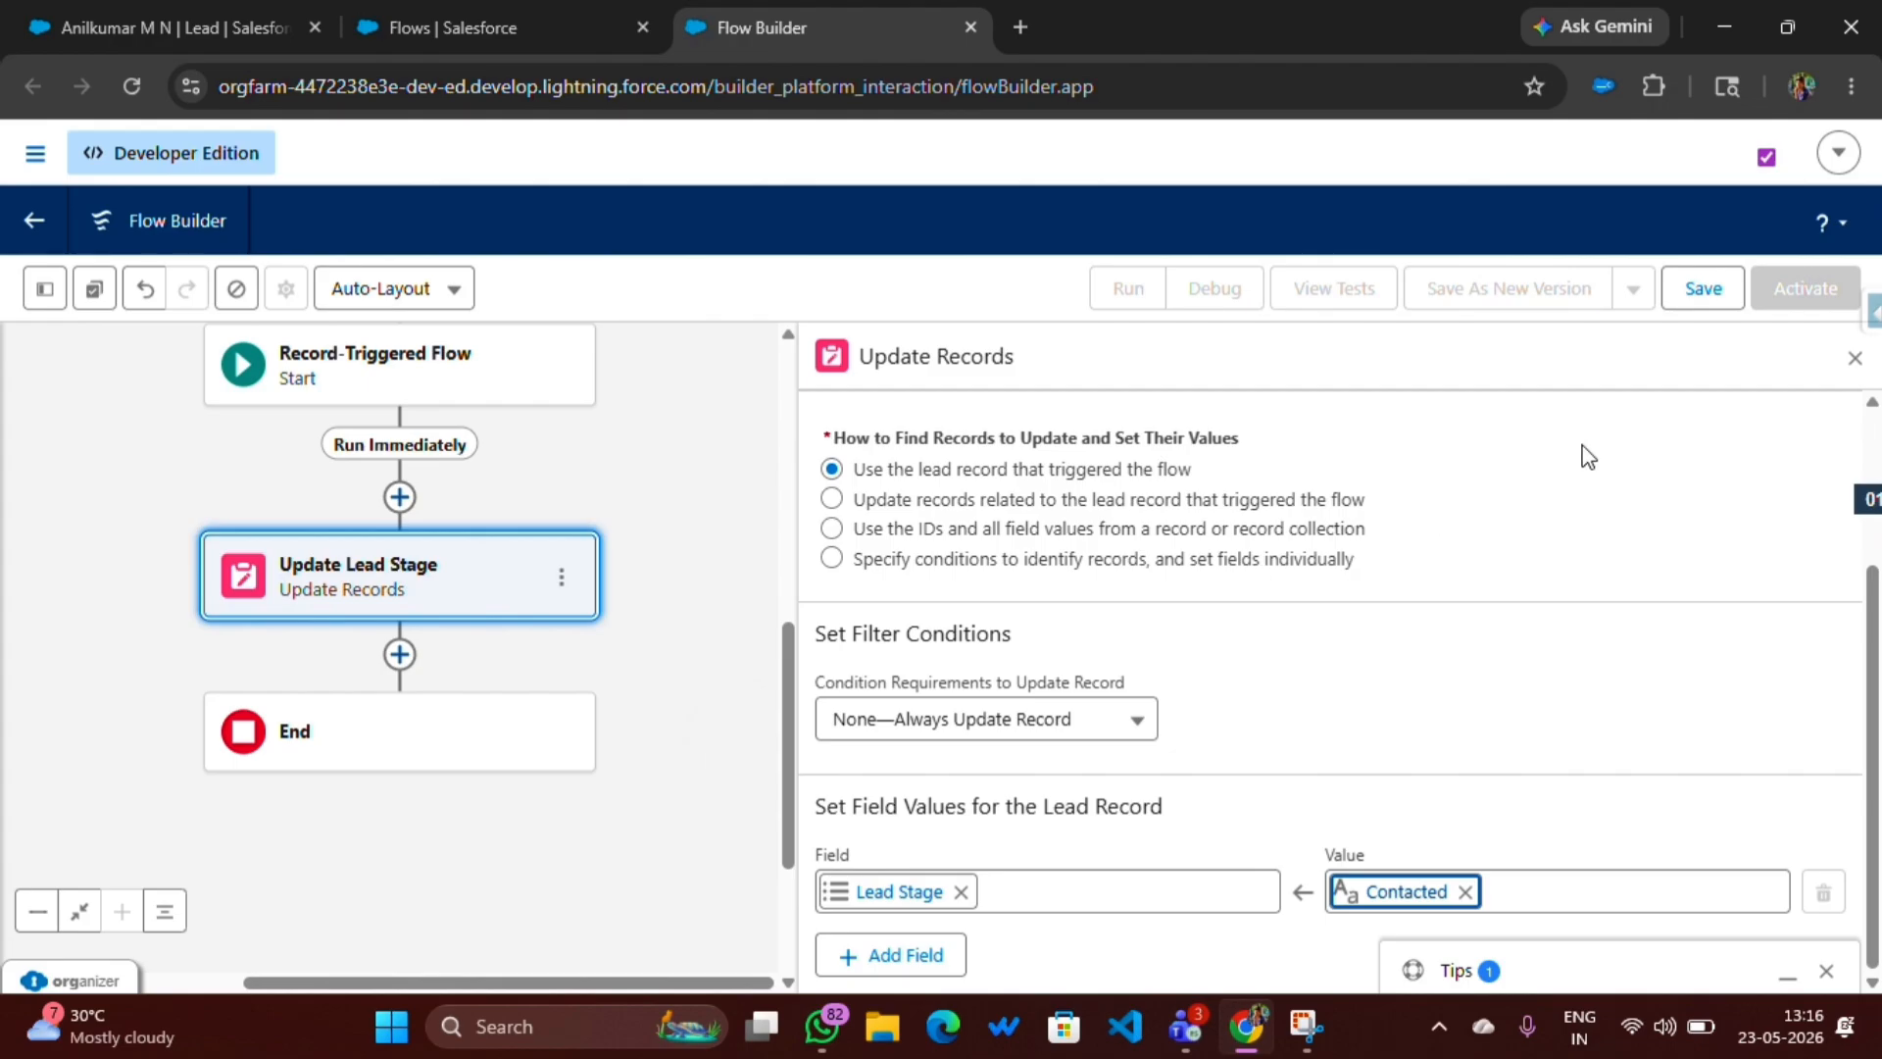
- Save the flow with the label Lead Auto Stage Update and activate it
click(1701, 289)
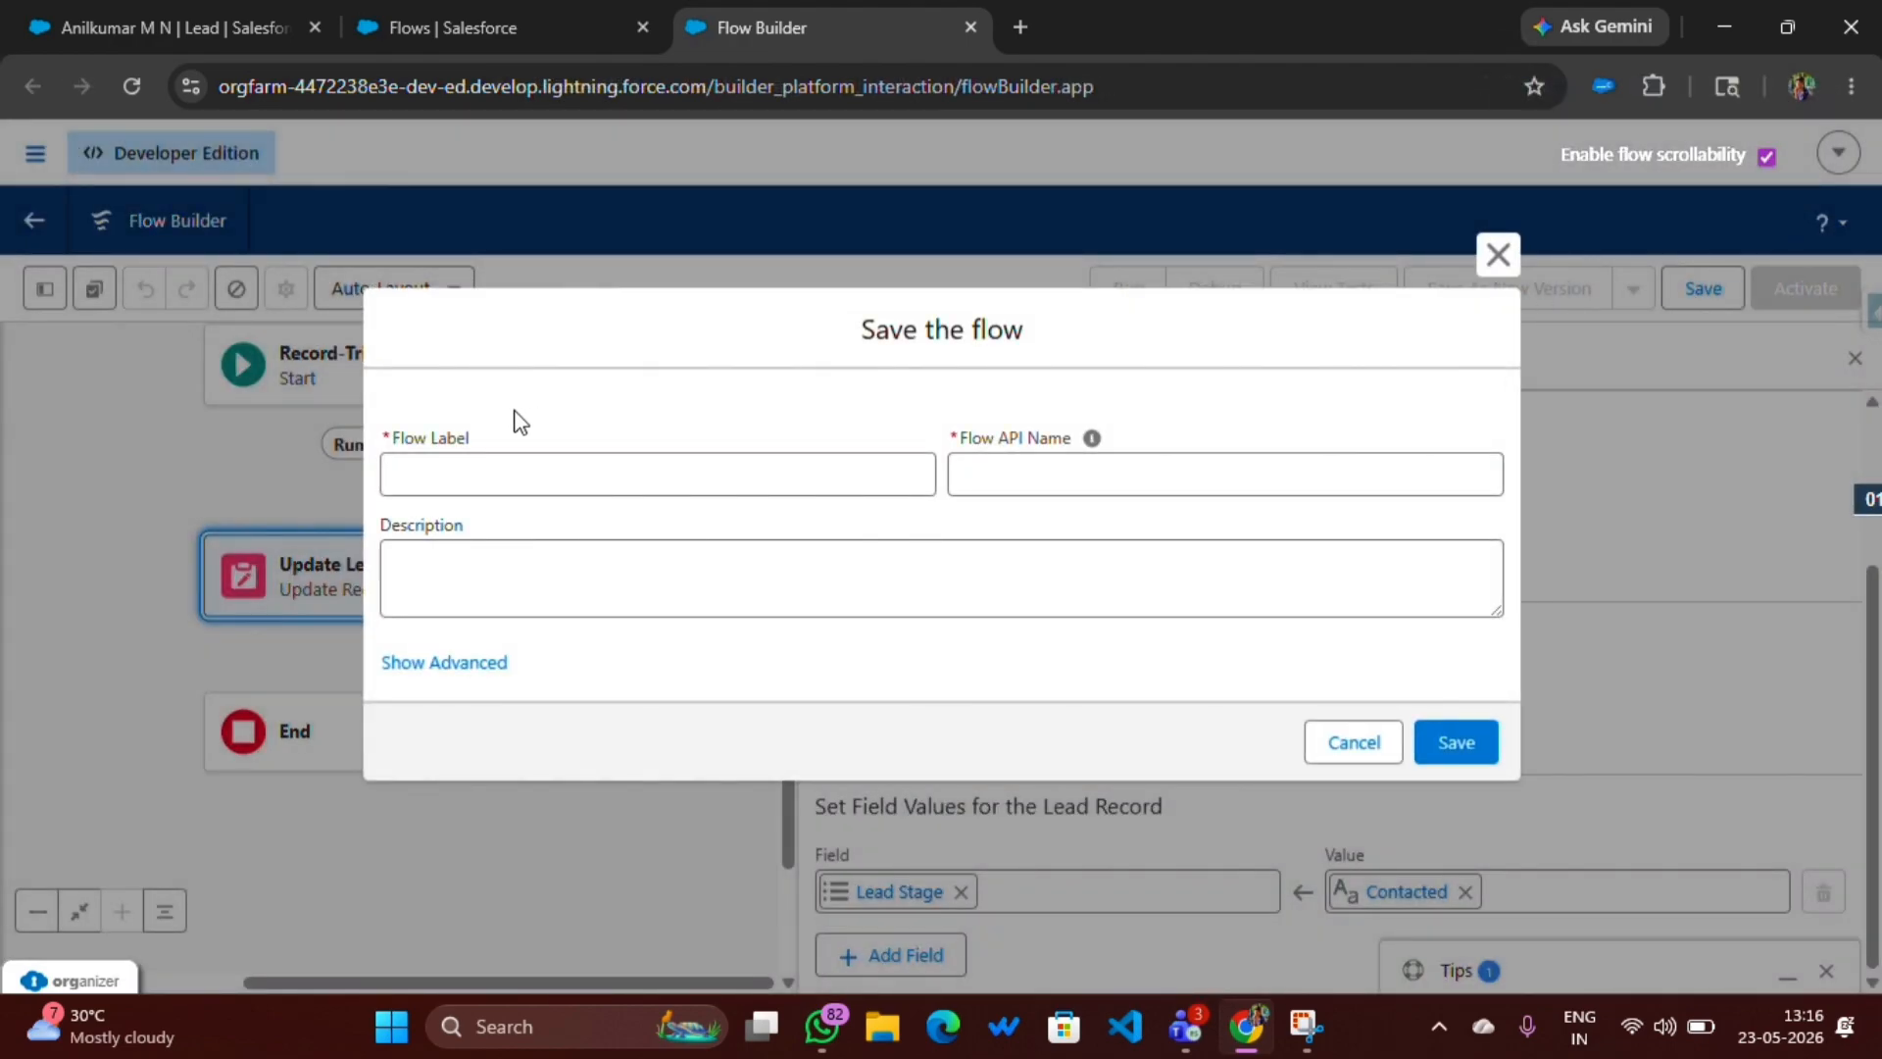
click(463, 472)
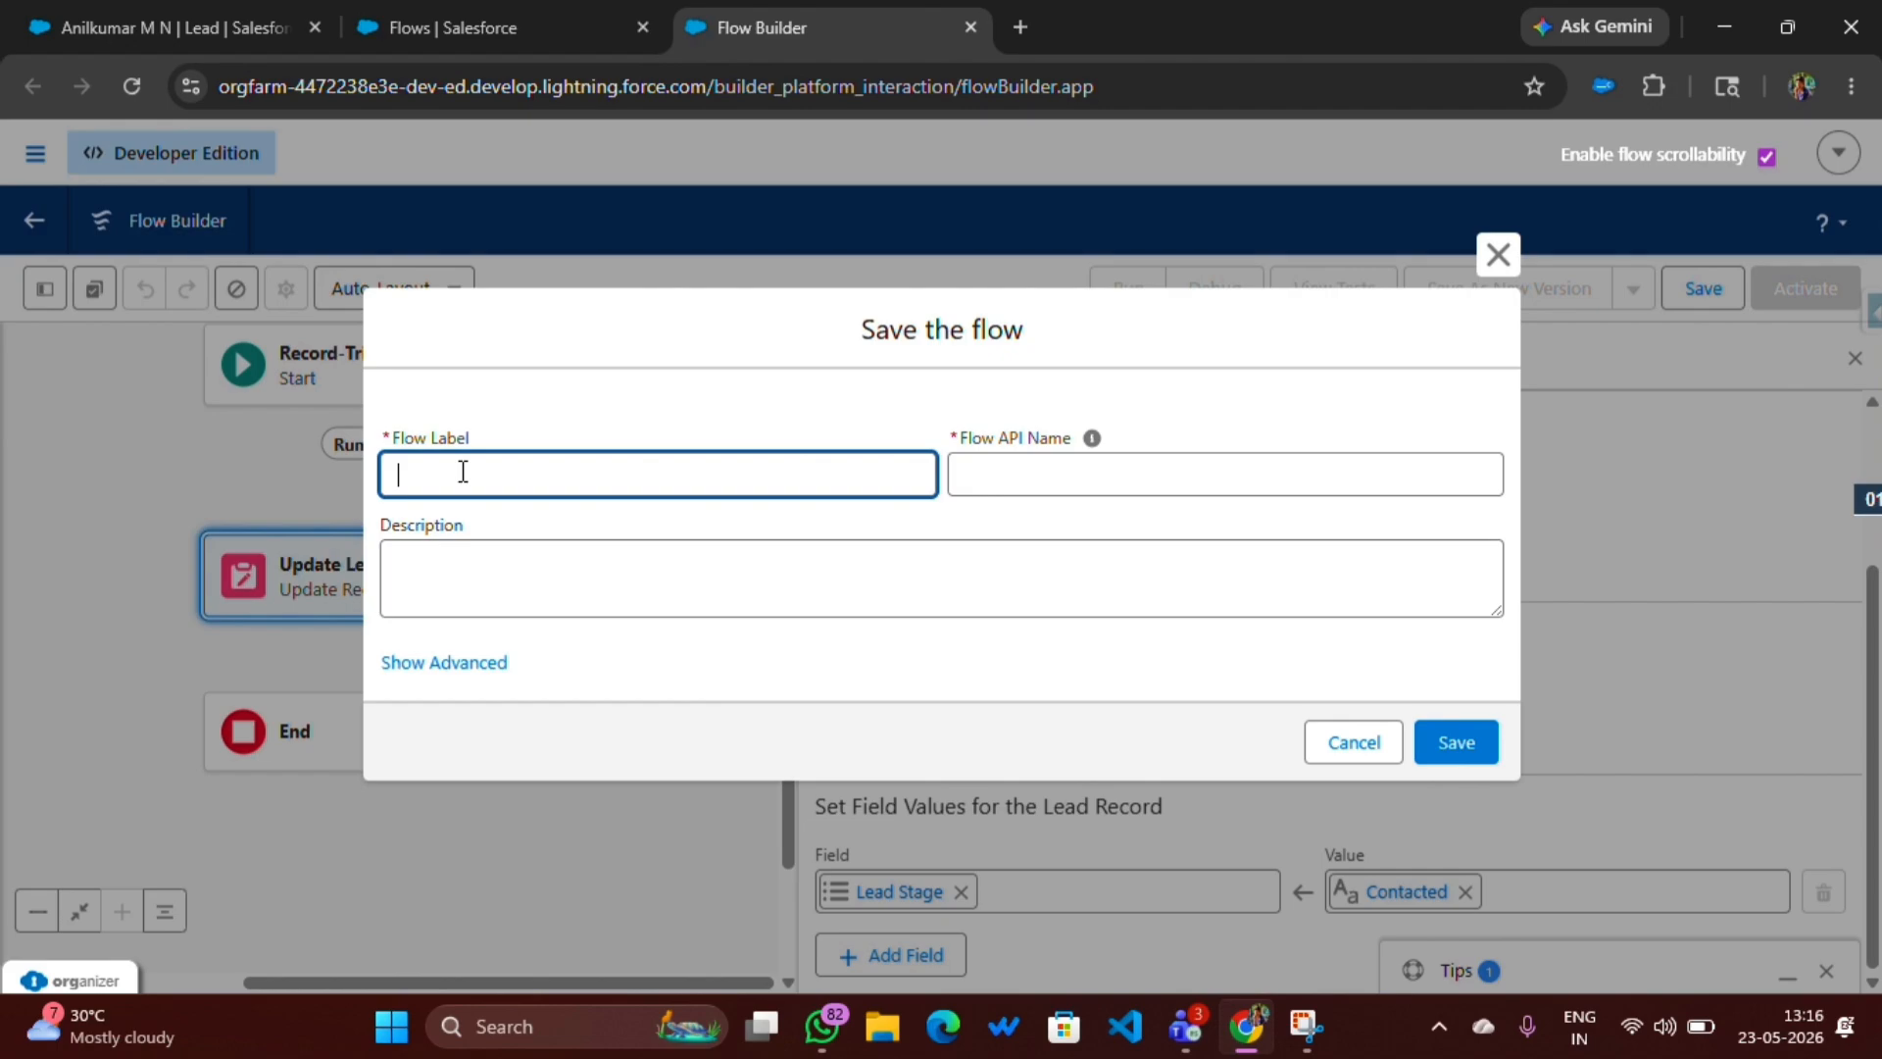
text(Lead Auto Stage Update)
click(514, 600)
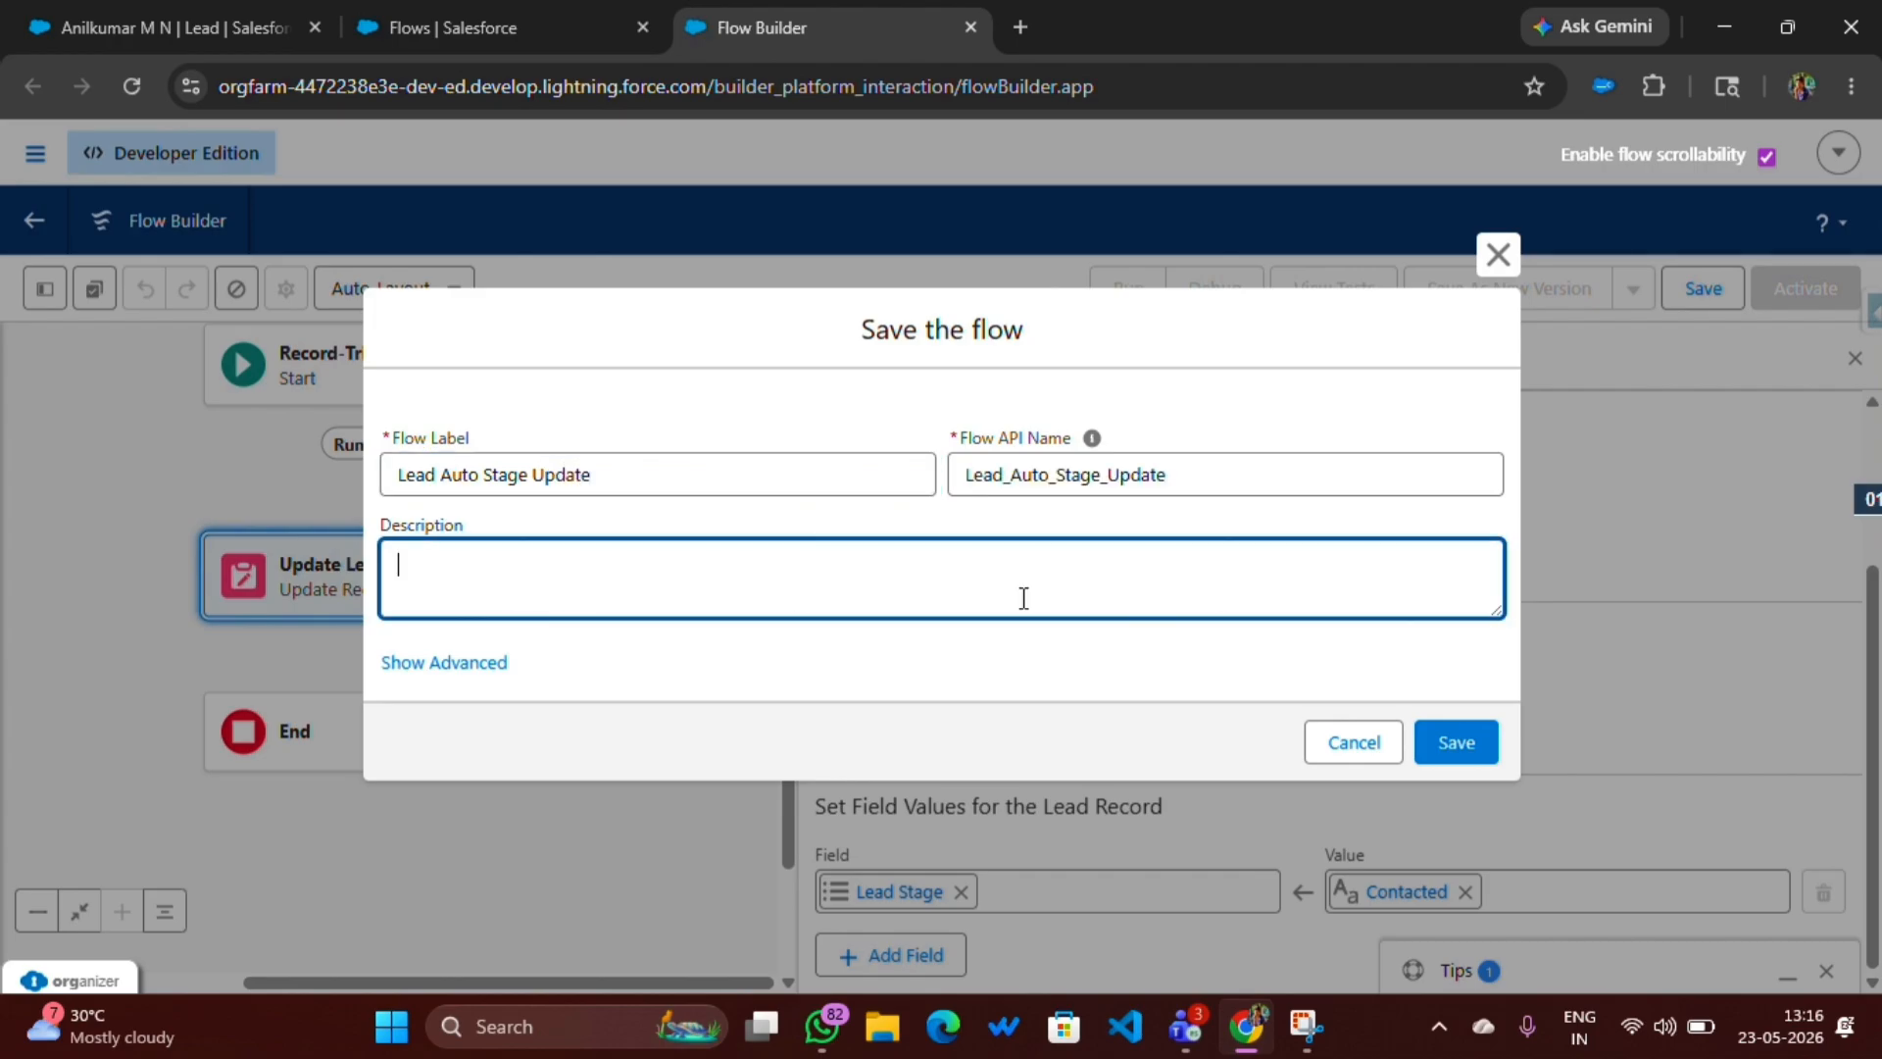
click(1460, 745)
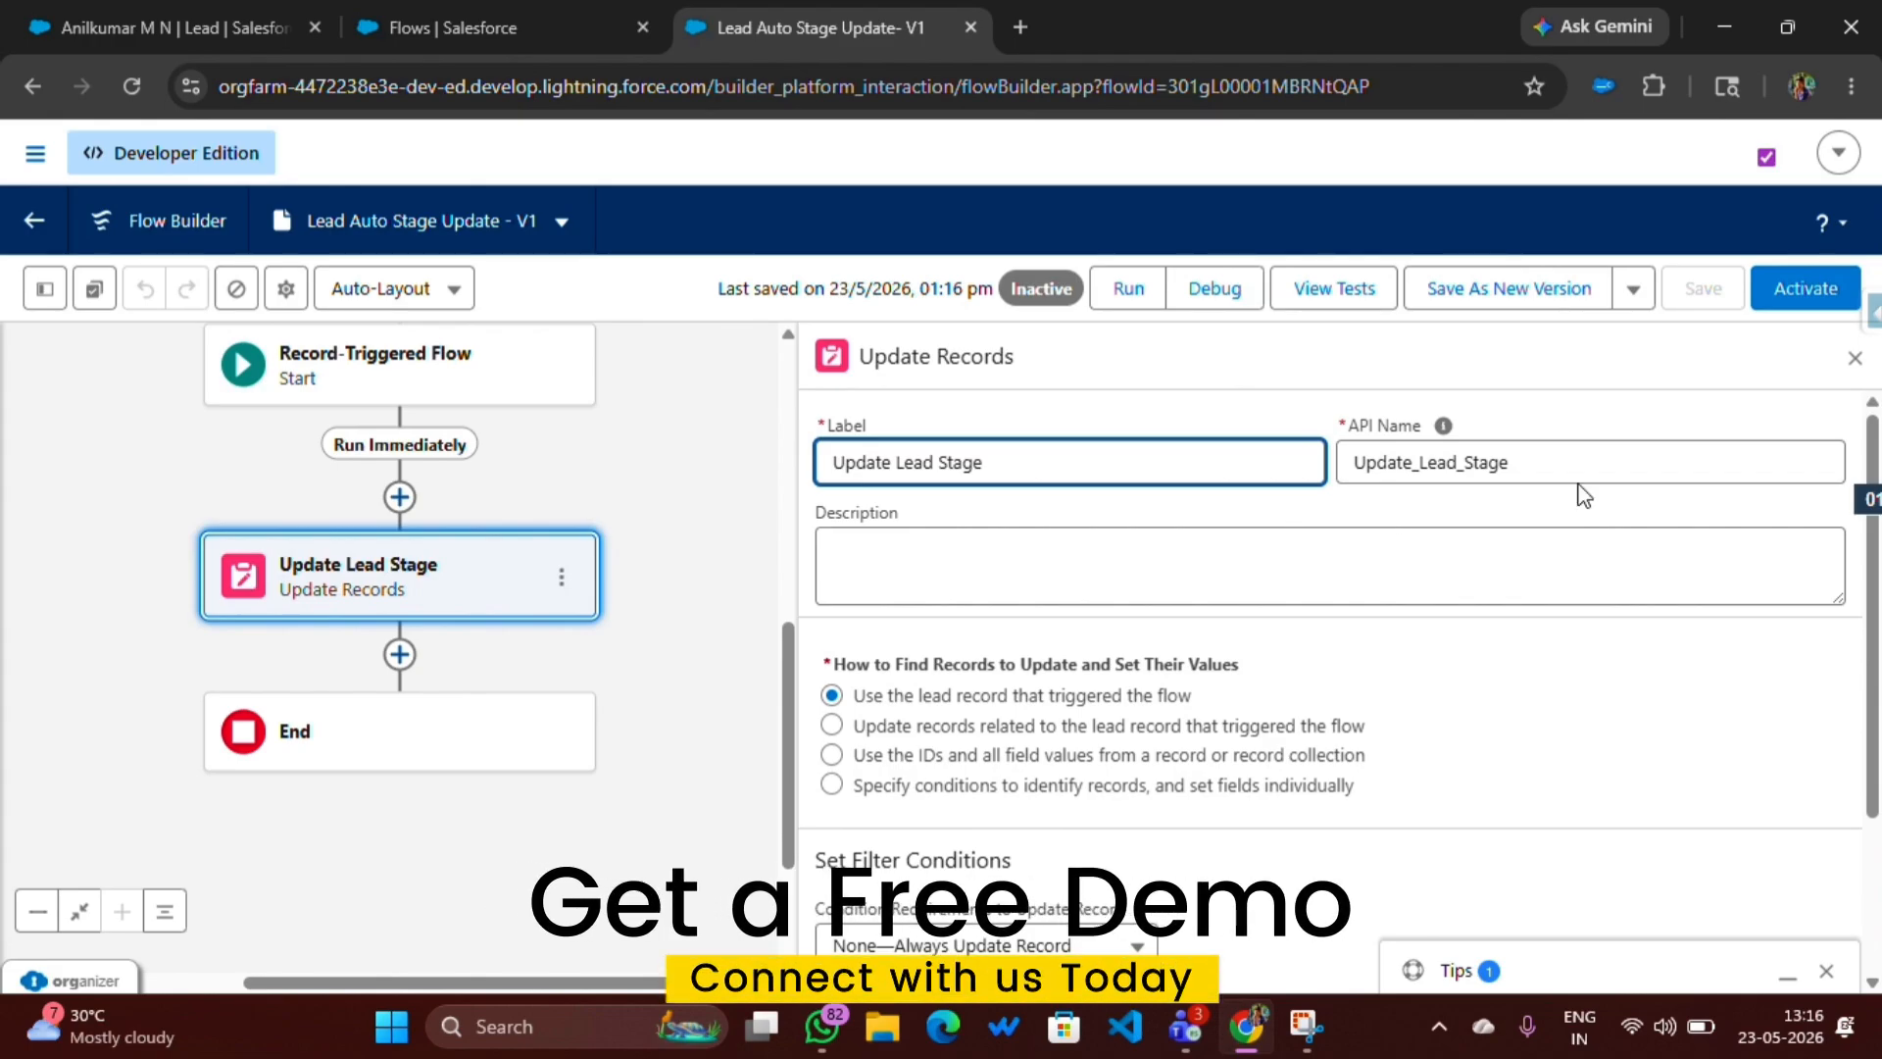
click(1792, 302)
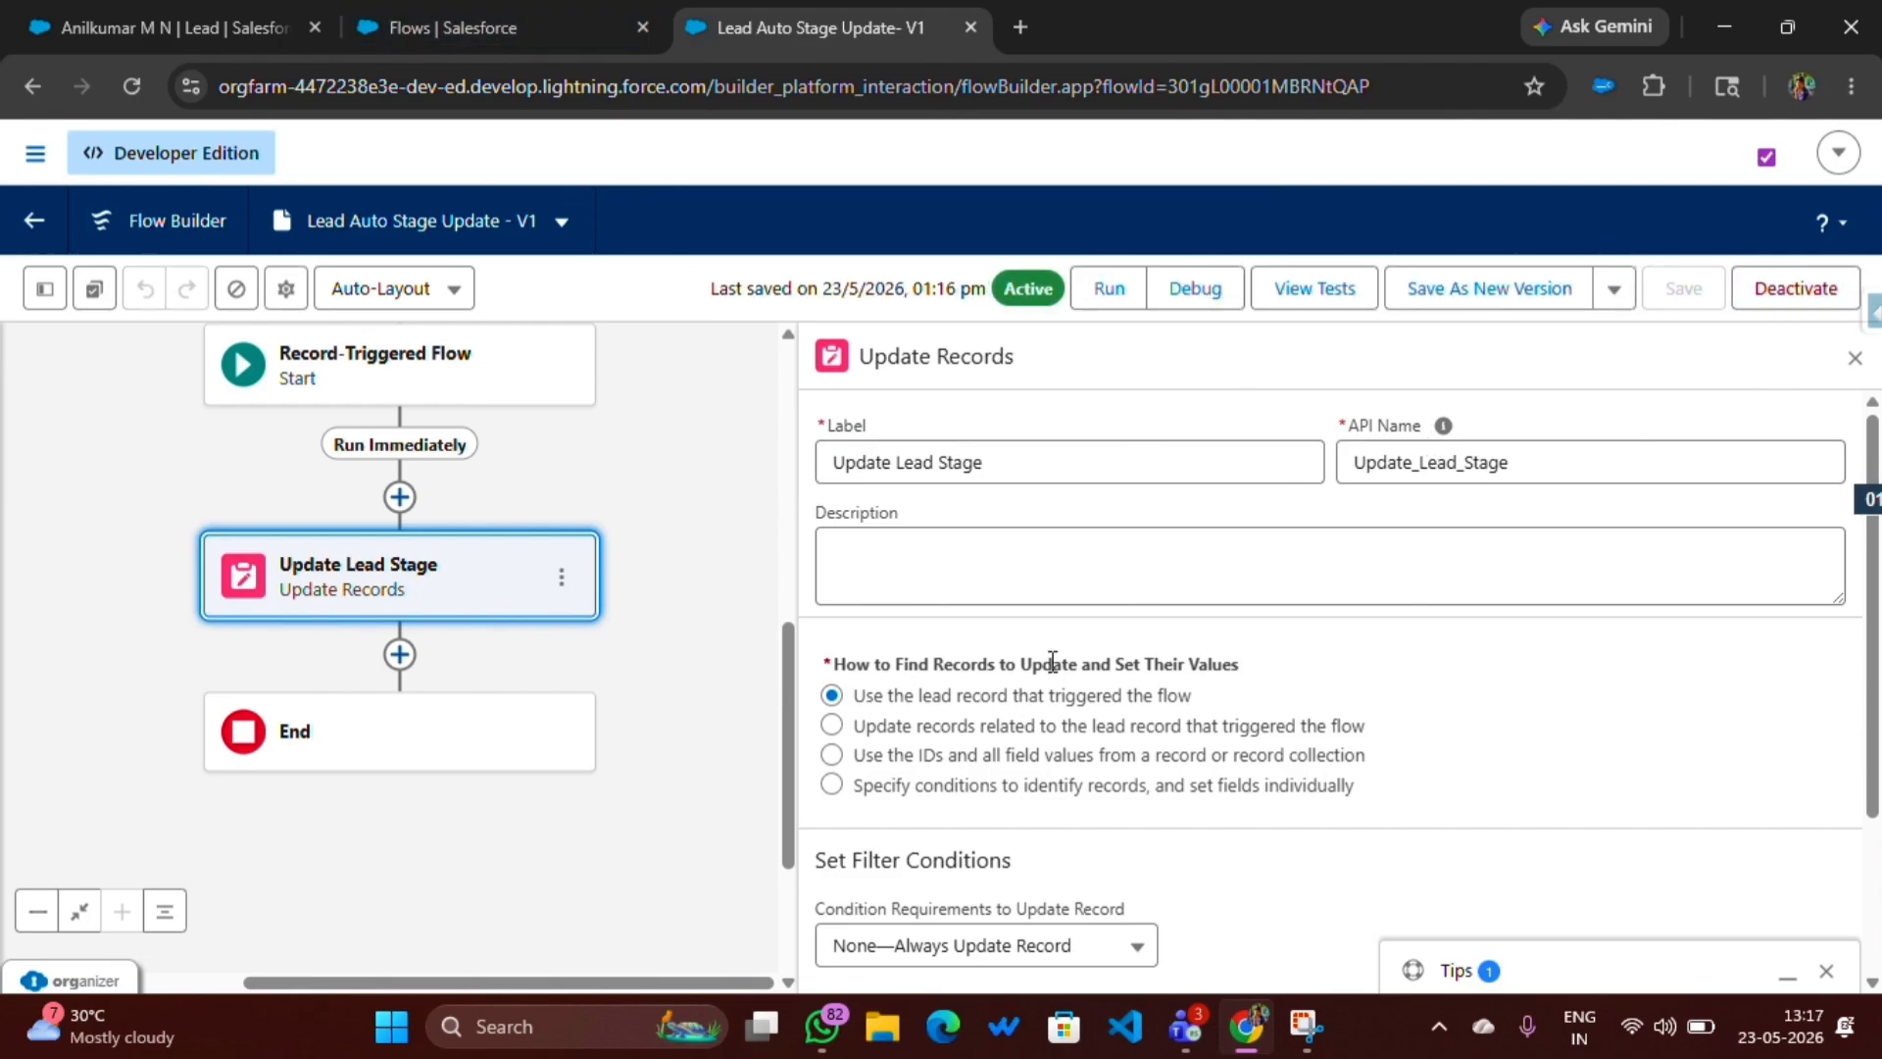
- Switch to the open lead record and examine its Lead Stage and Email Sent To Customer fields
click(137, 21)
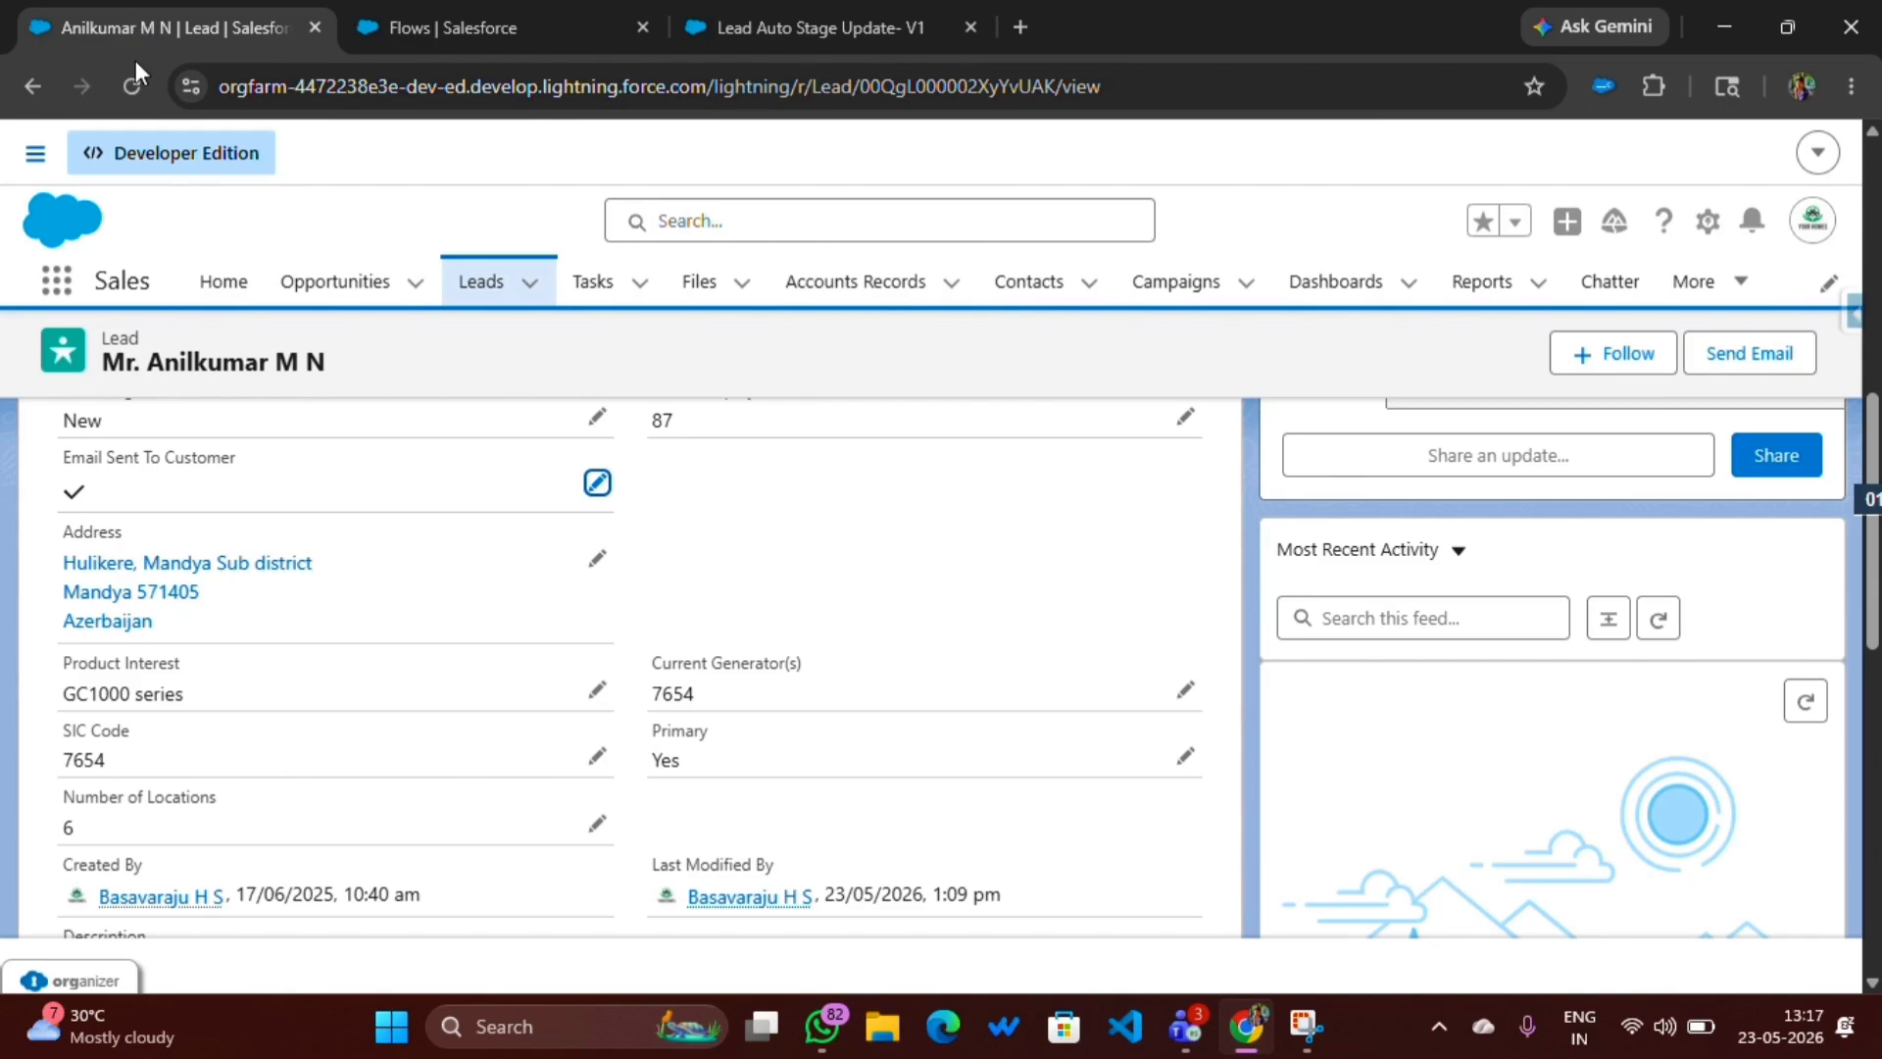
scroll(162, 735, down, 5)
scroll(108, 638, up, 5)
scroll(60, 529, up, 1)
drag(63, 596, 251, 608)
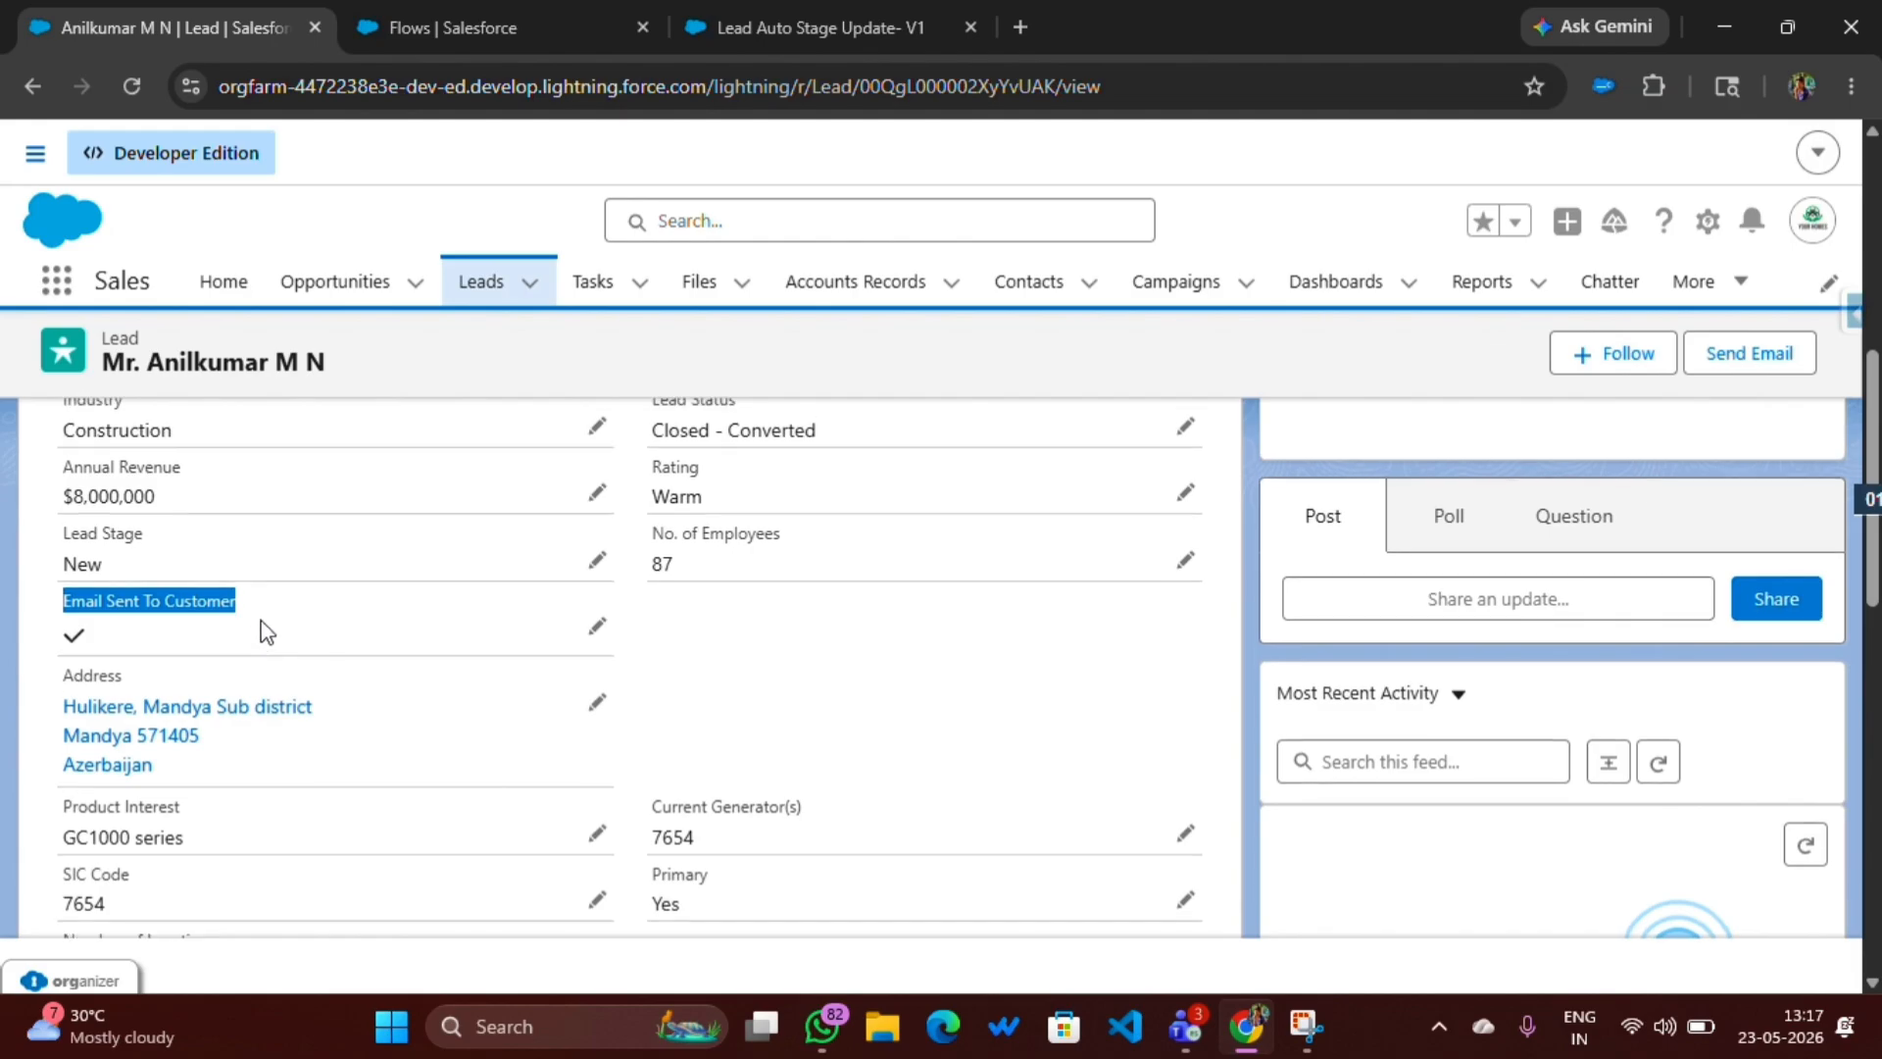
scroll(251, 605, up, 1)
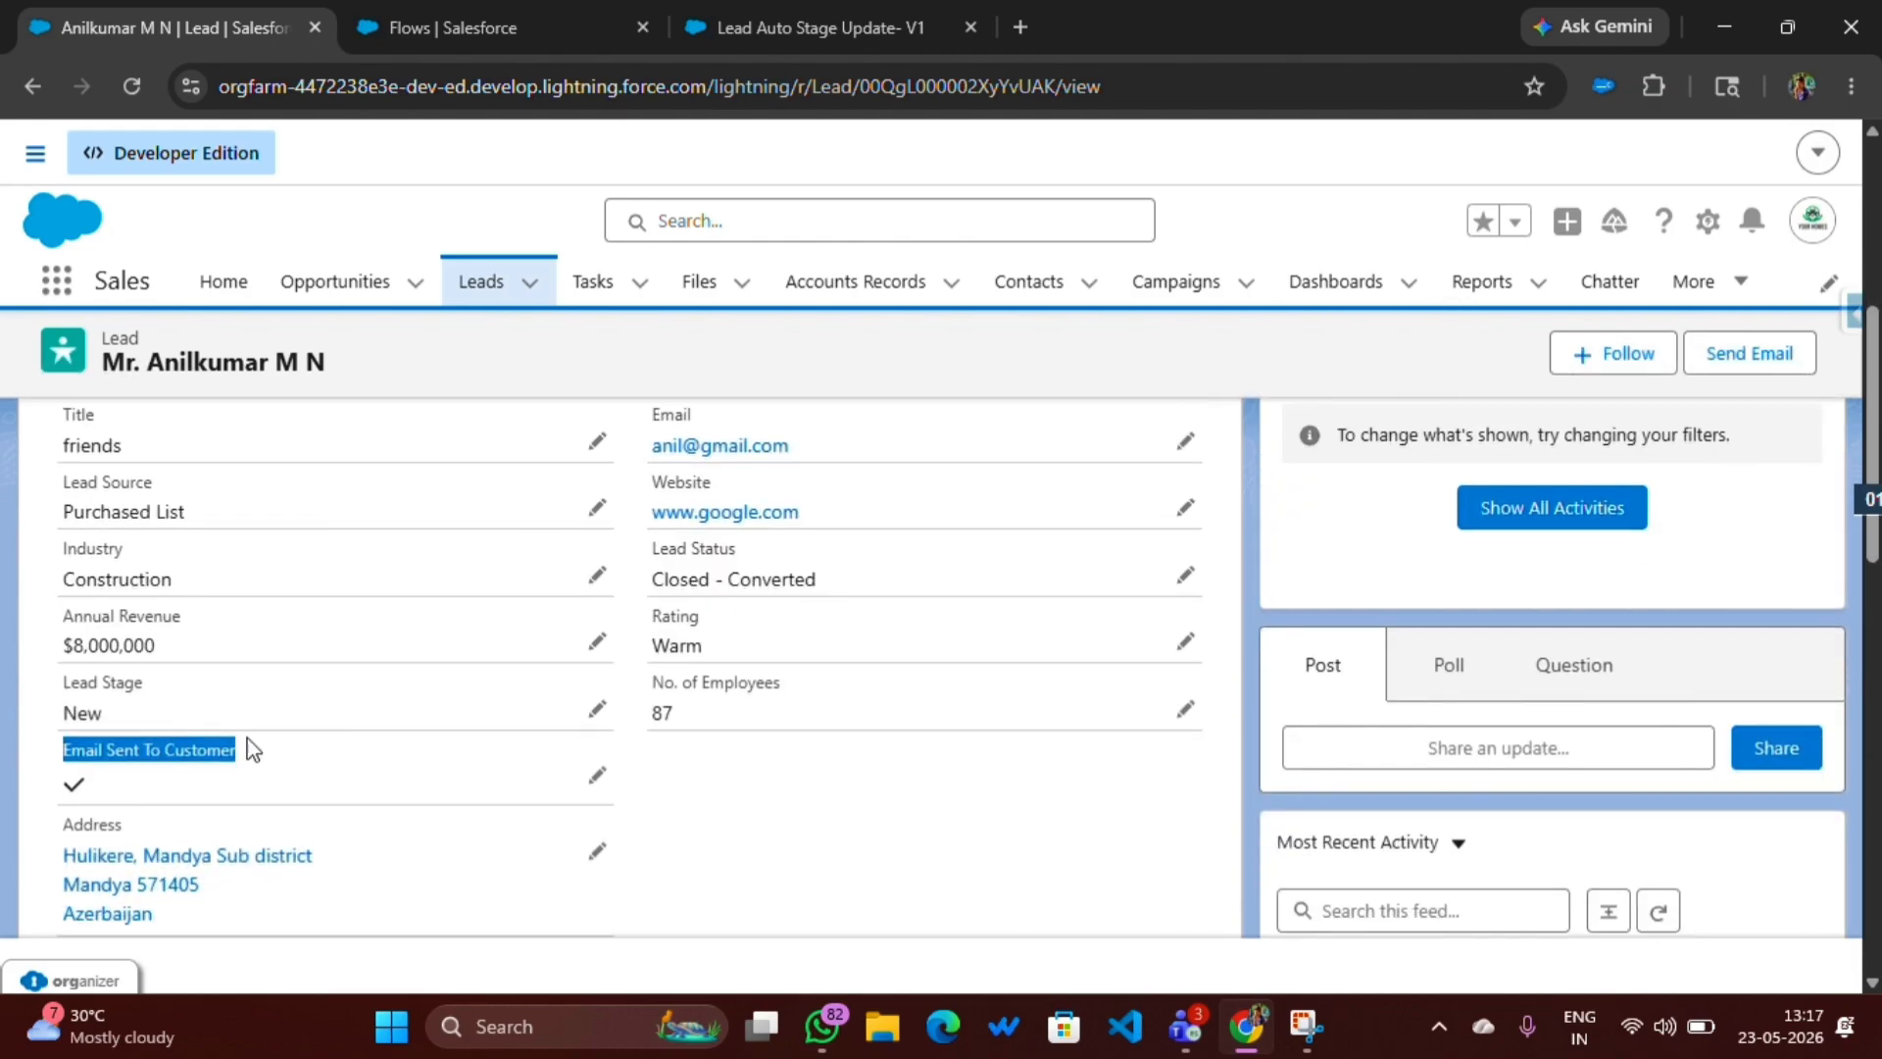
- Return to the recently viewed leads list and hard-reload the page with its browser cache emptied
click(477, 293)
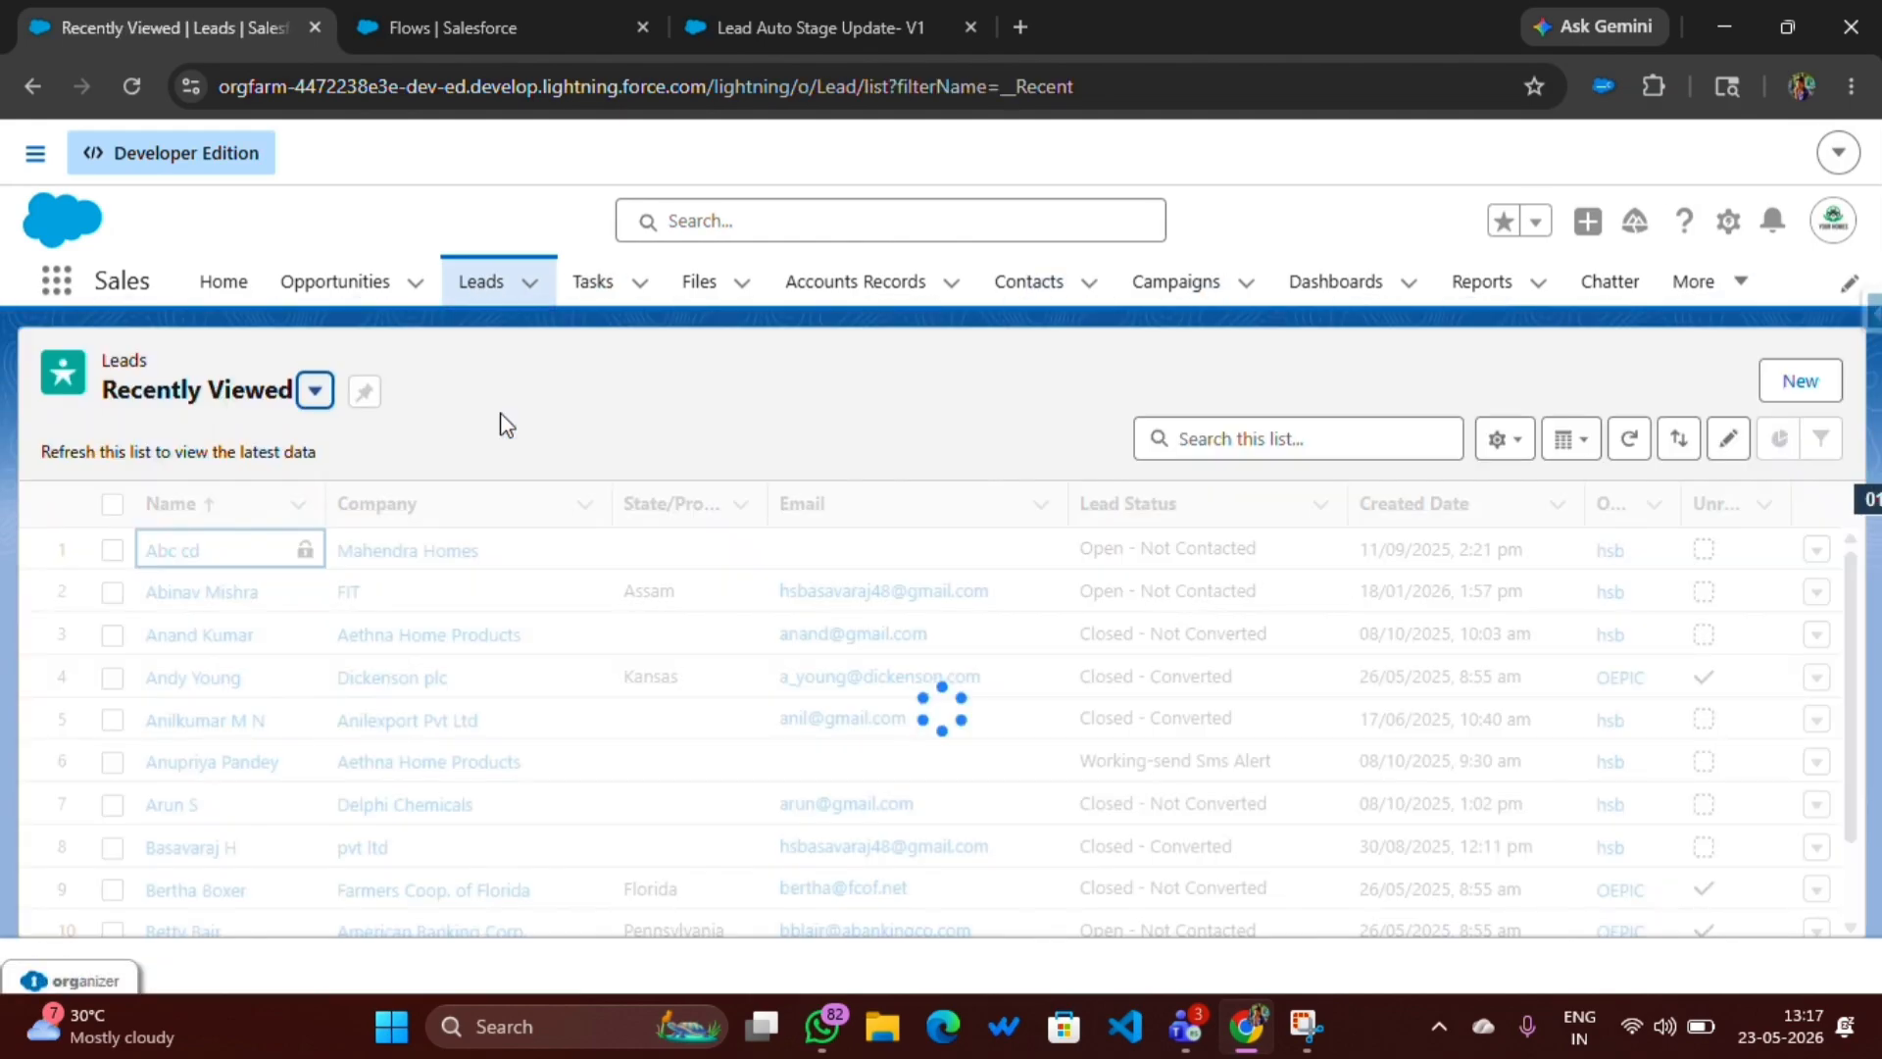
right_click(504, 404)
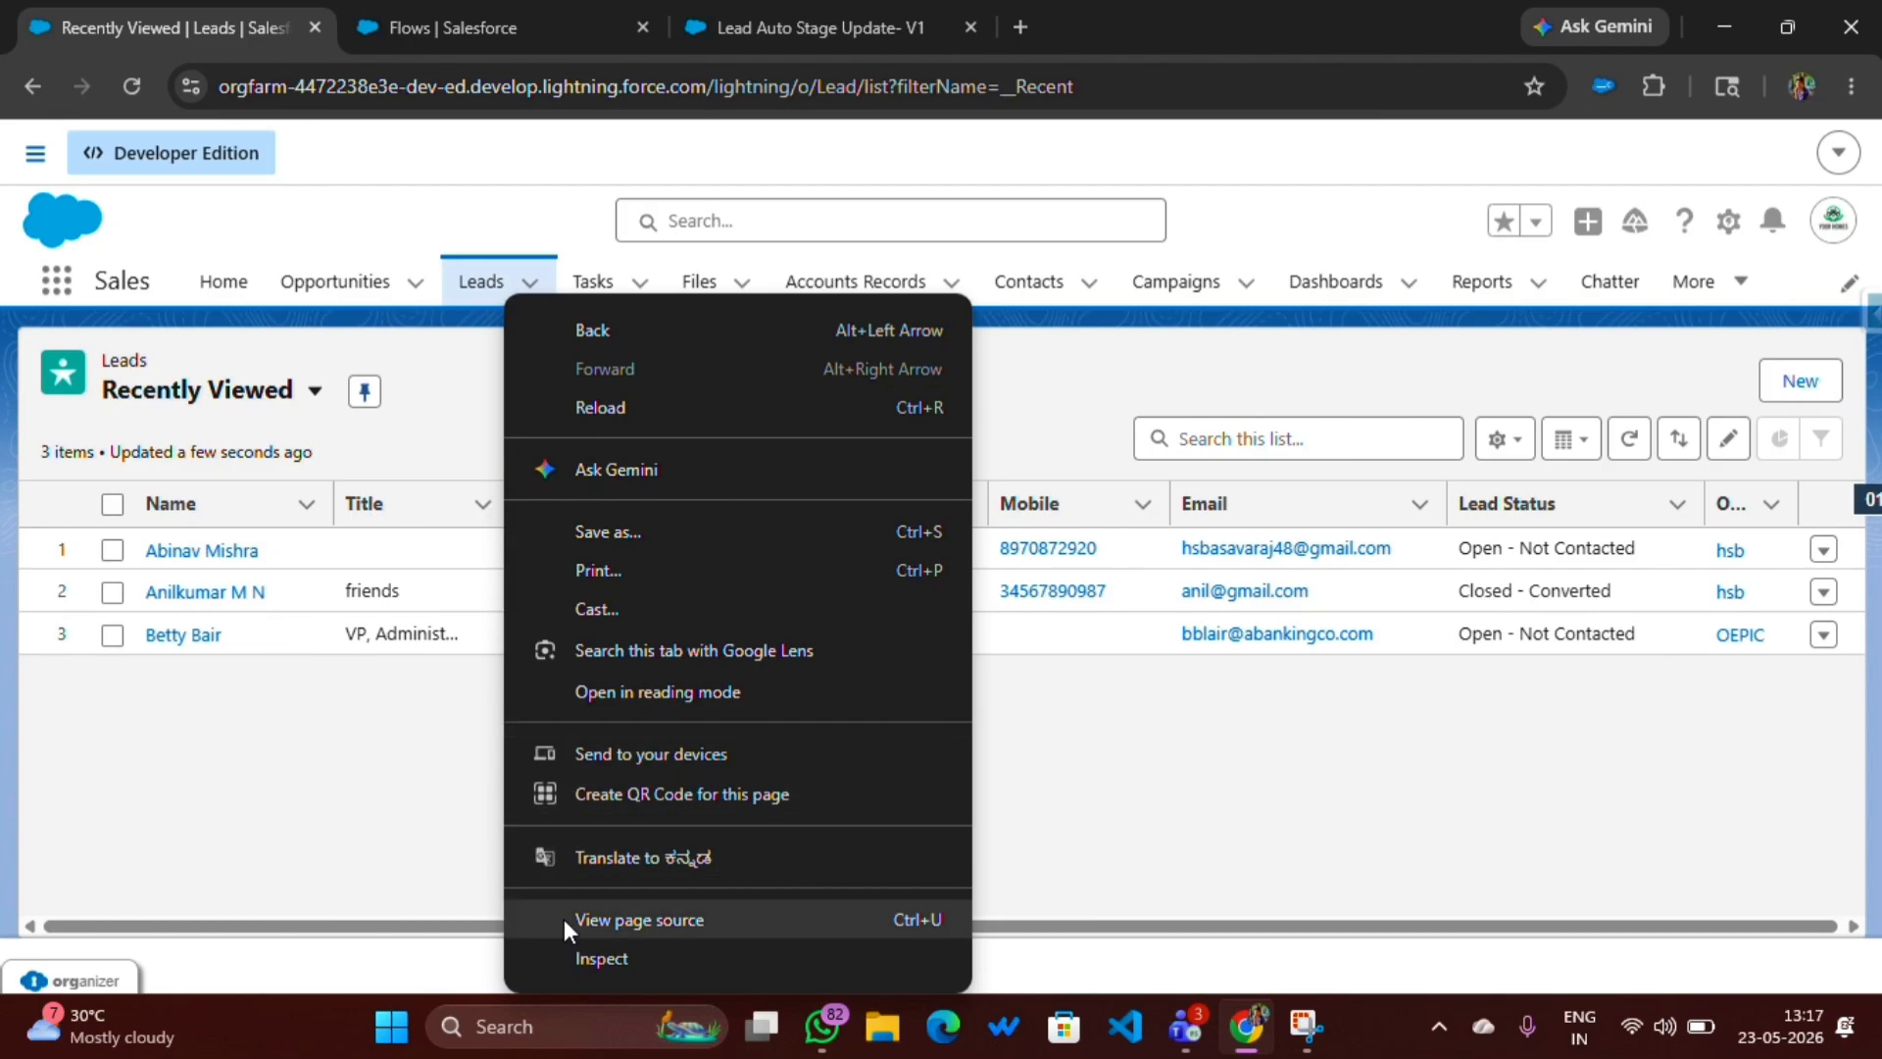
click(480, 804)
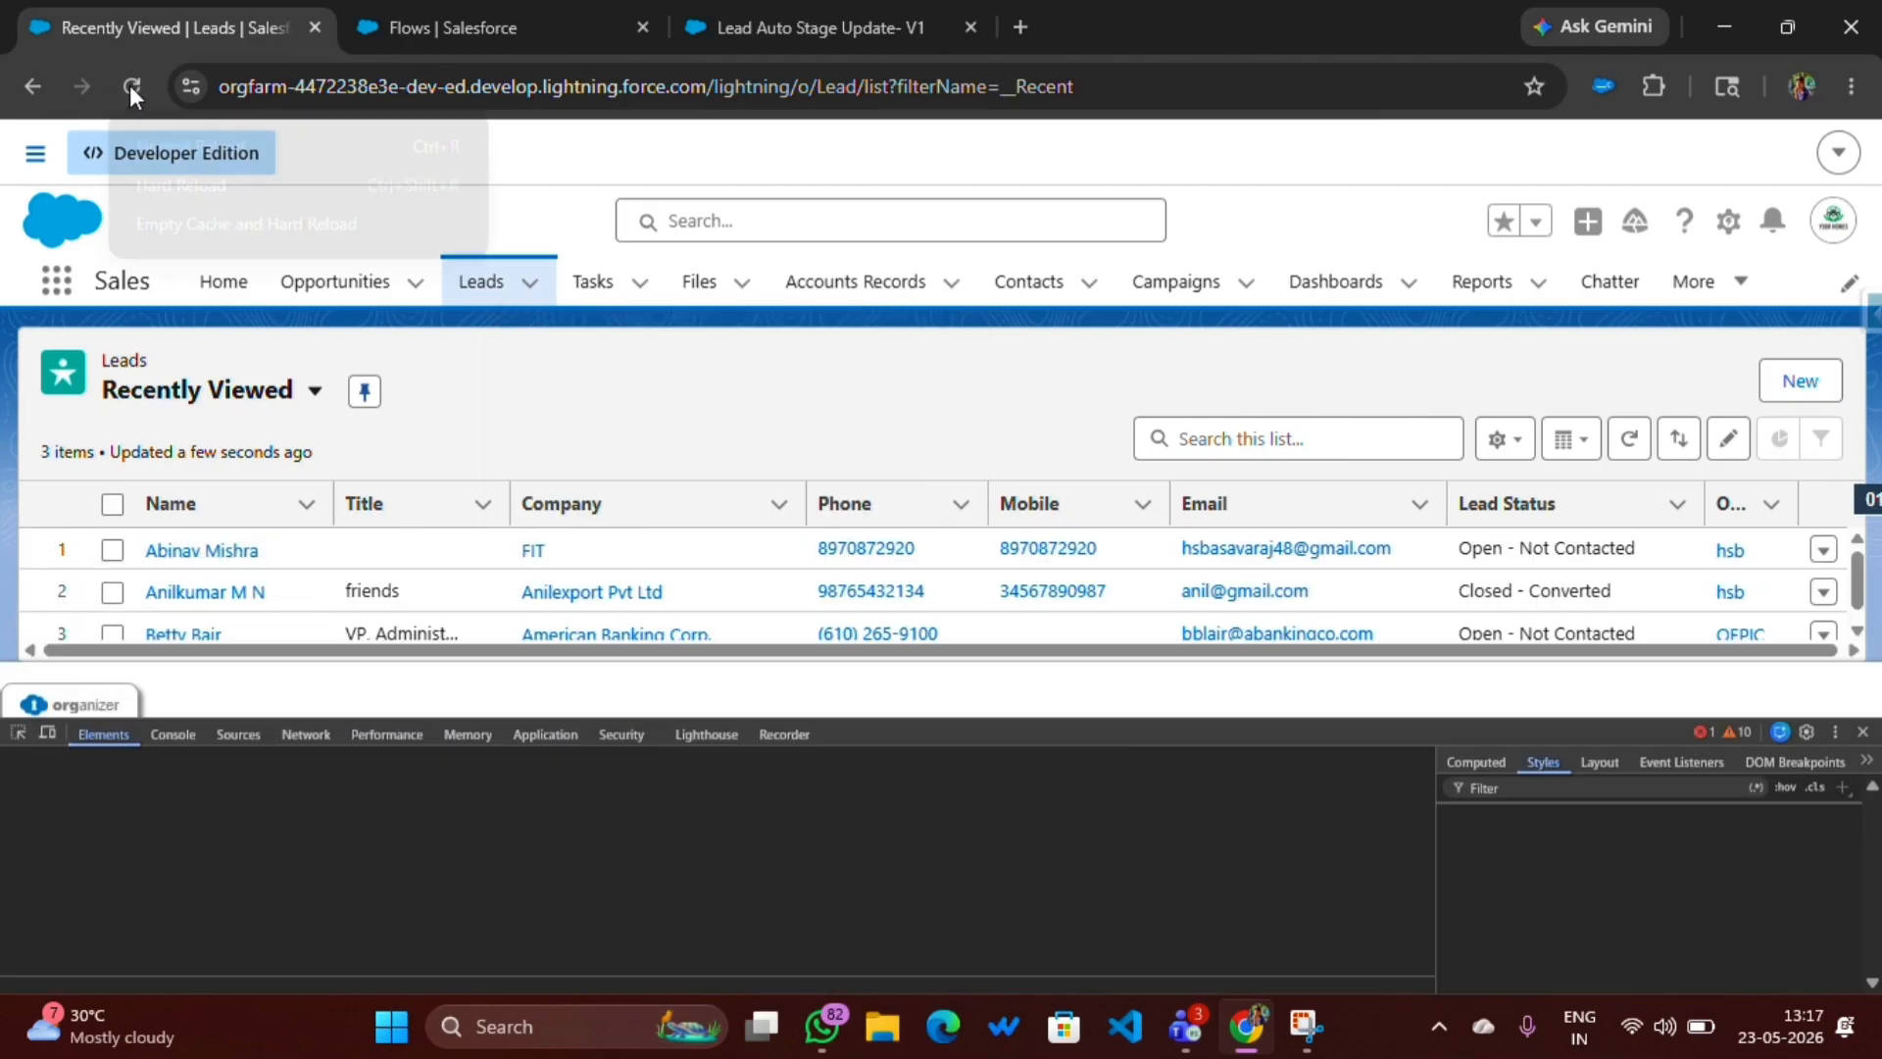
right_click(129, 85)
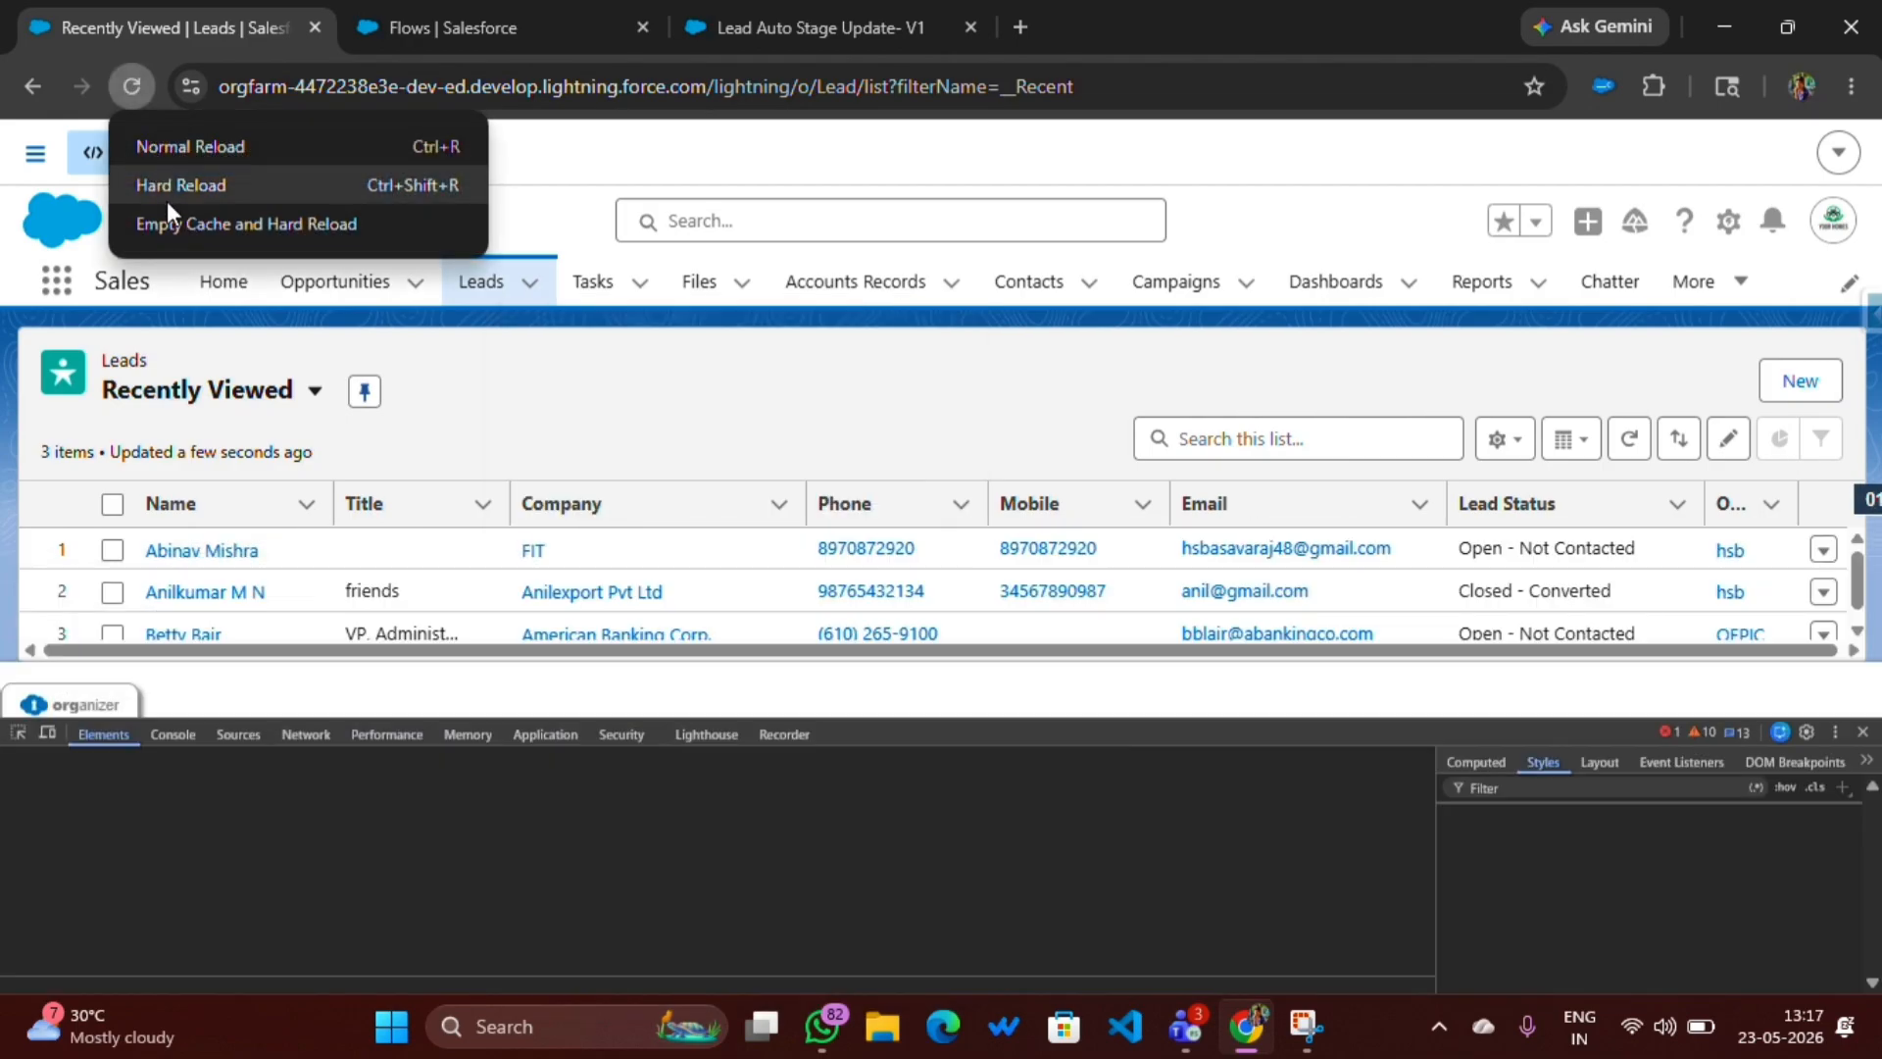
click(167, 218)
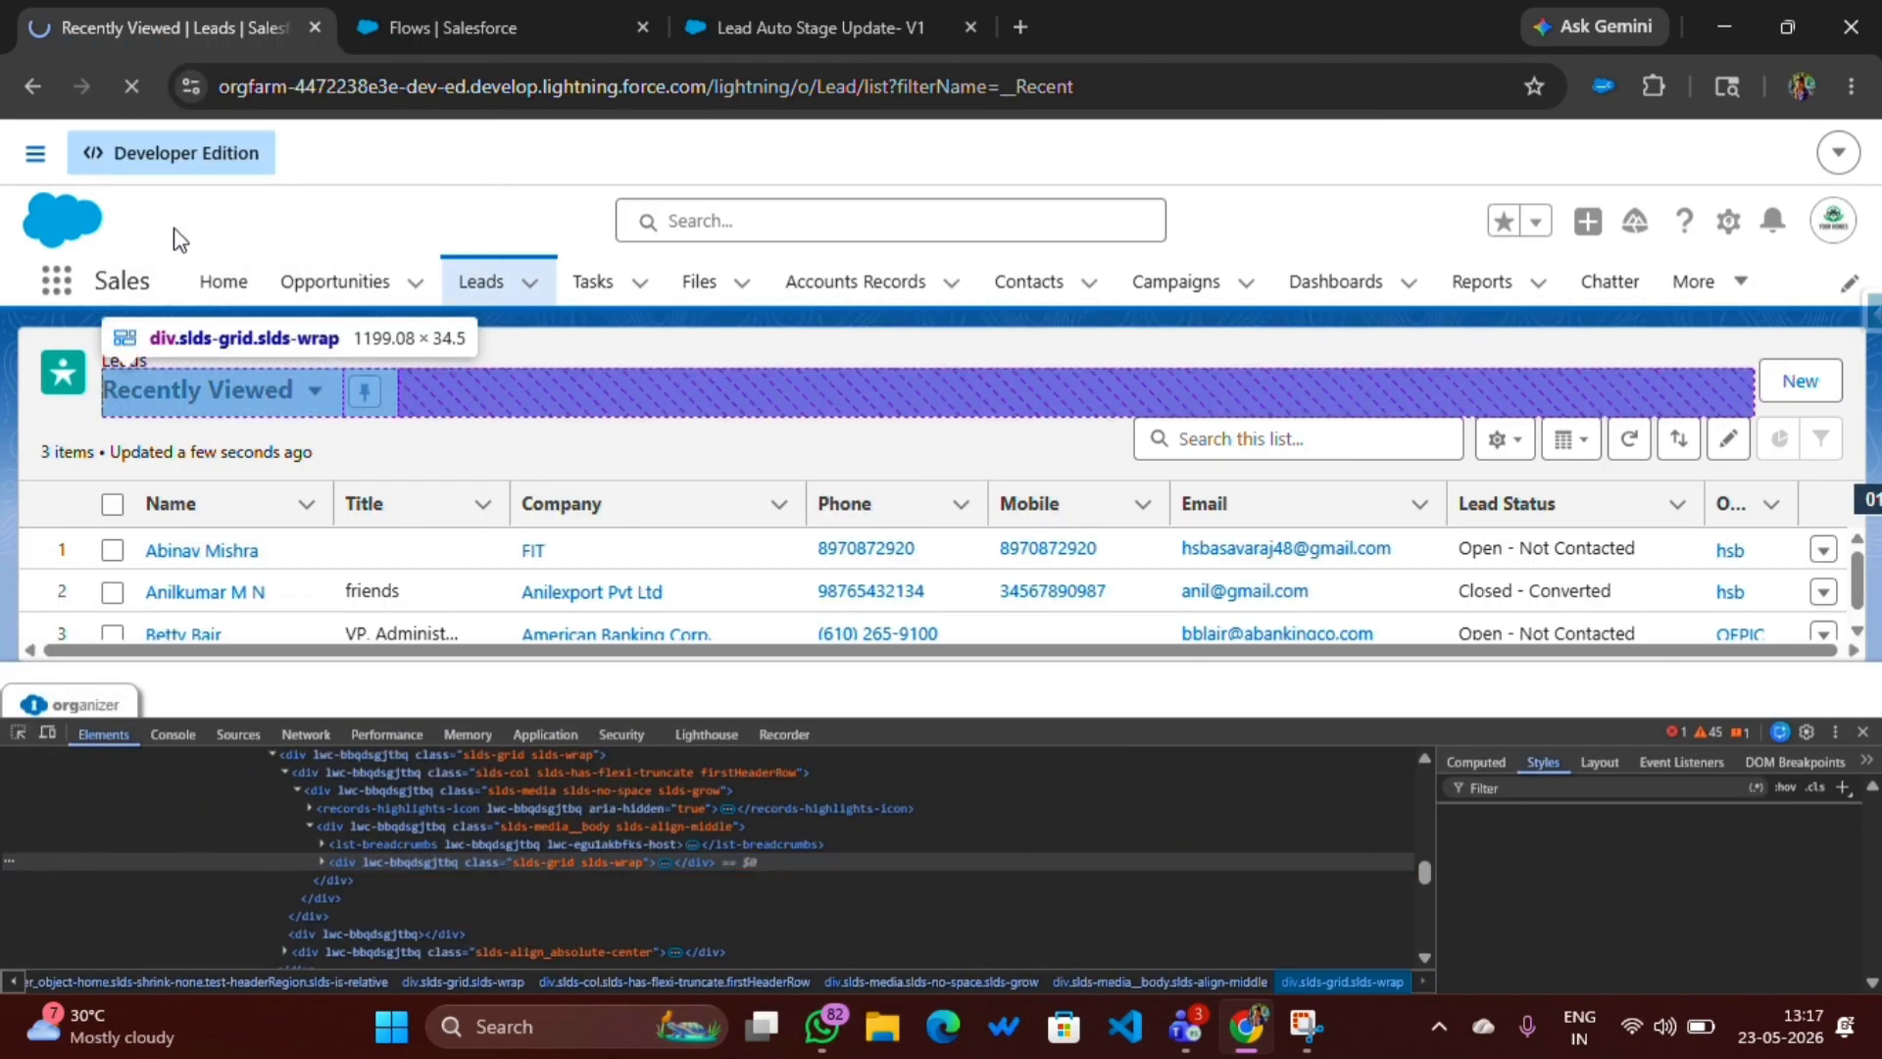
click(1863, 731)
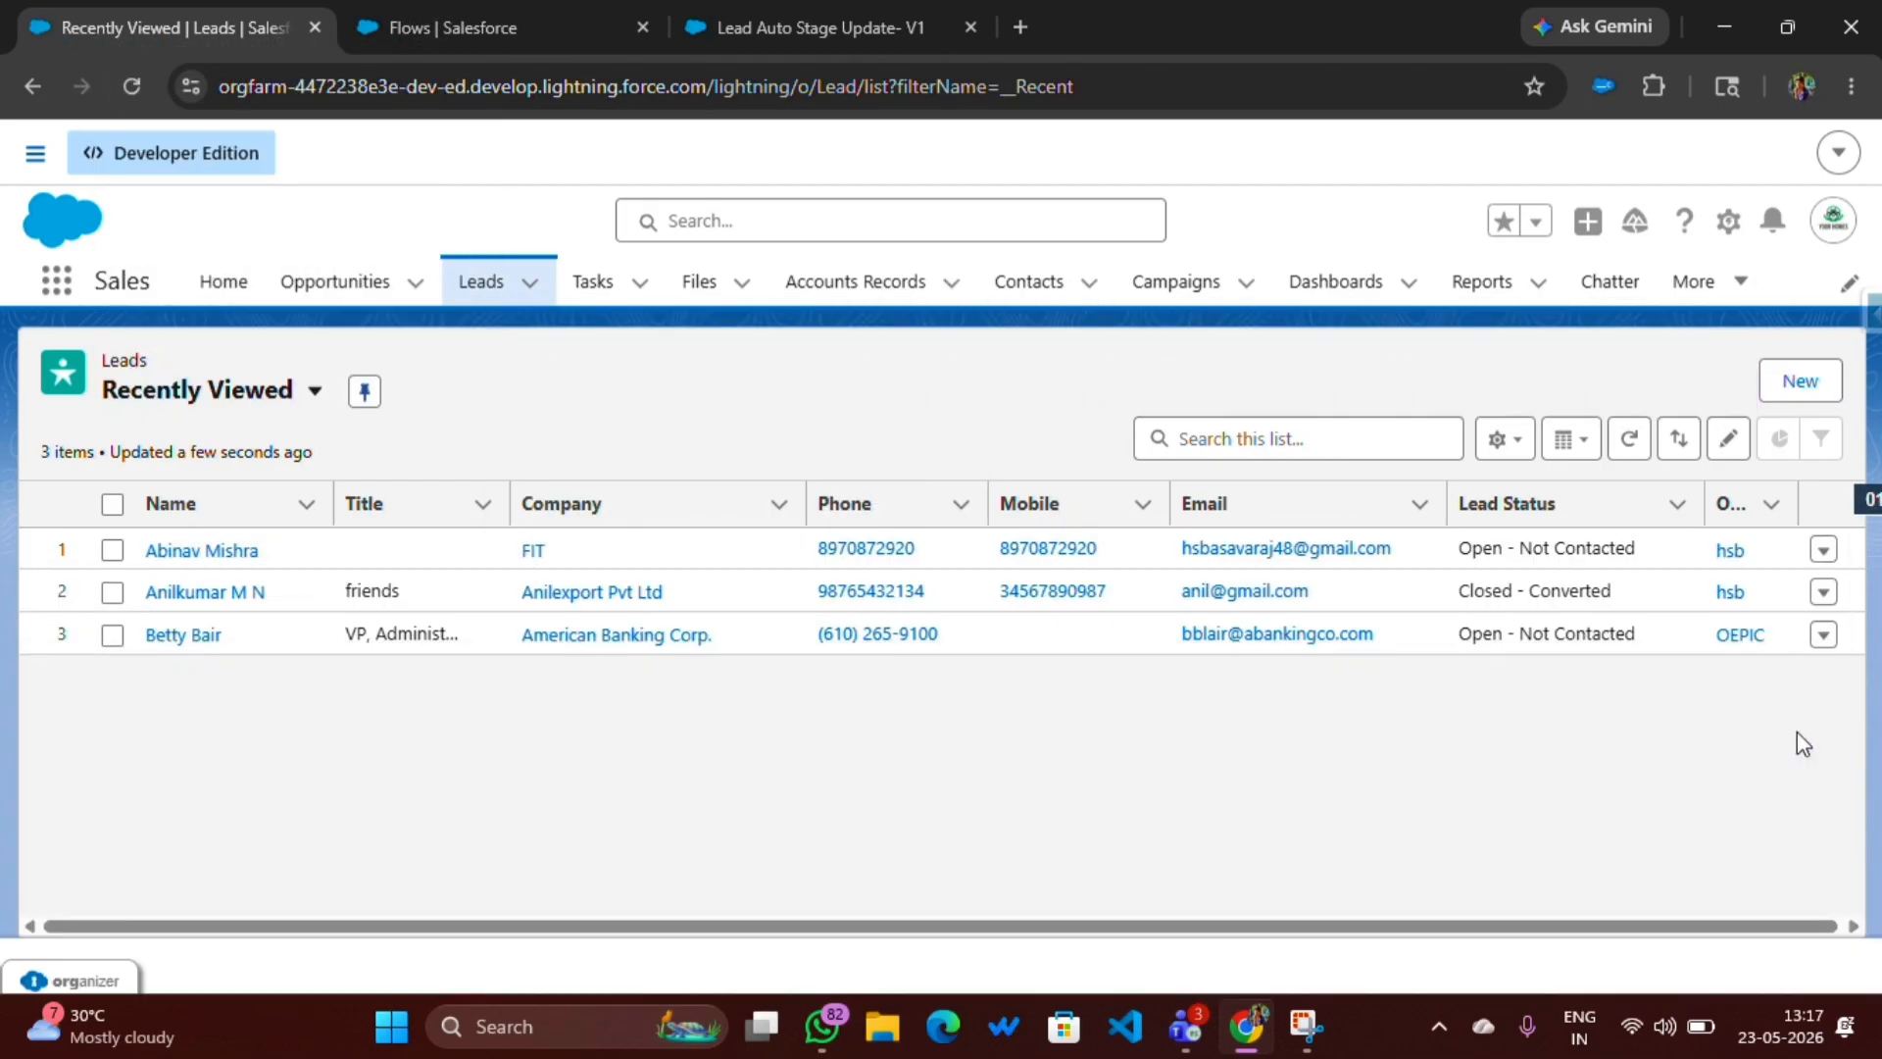
- Open the American Banking Corp. lead and examine the Email Sent To Customer and Lead Stage fields in its details
click(182, 637)
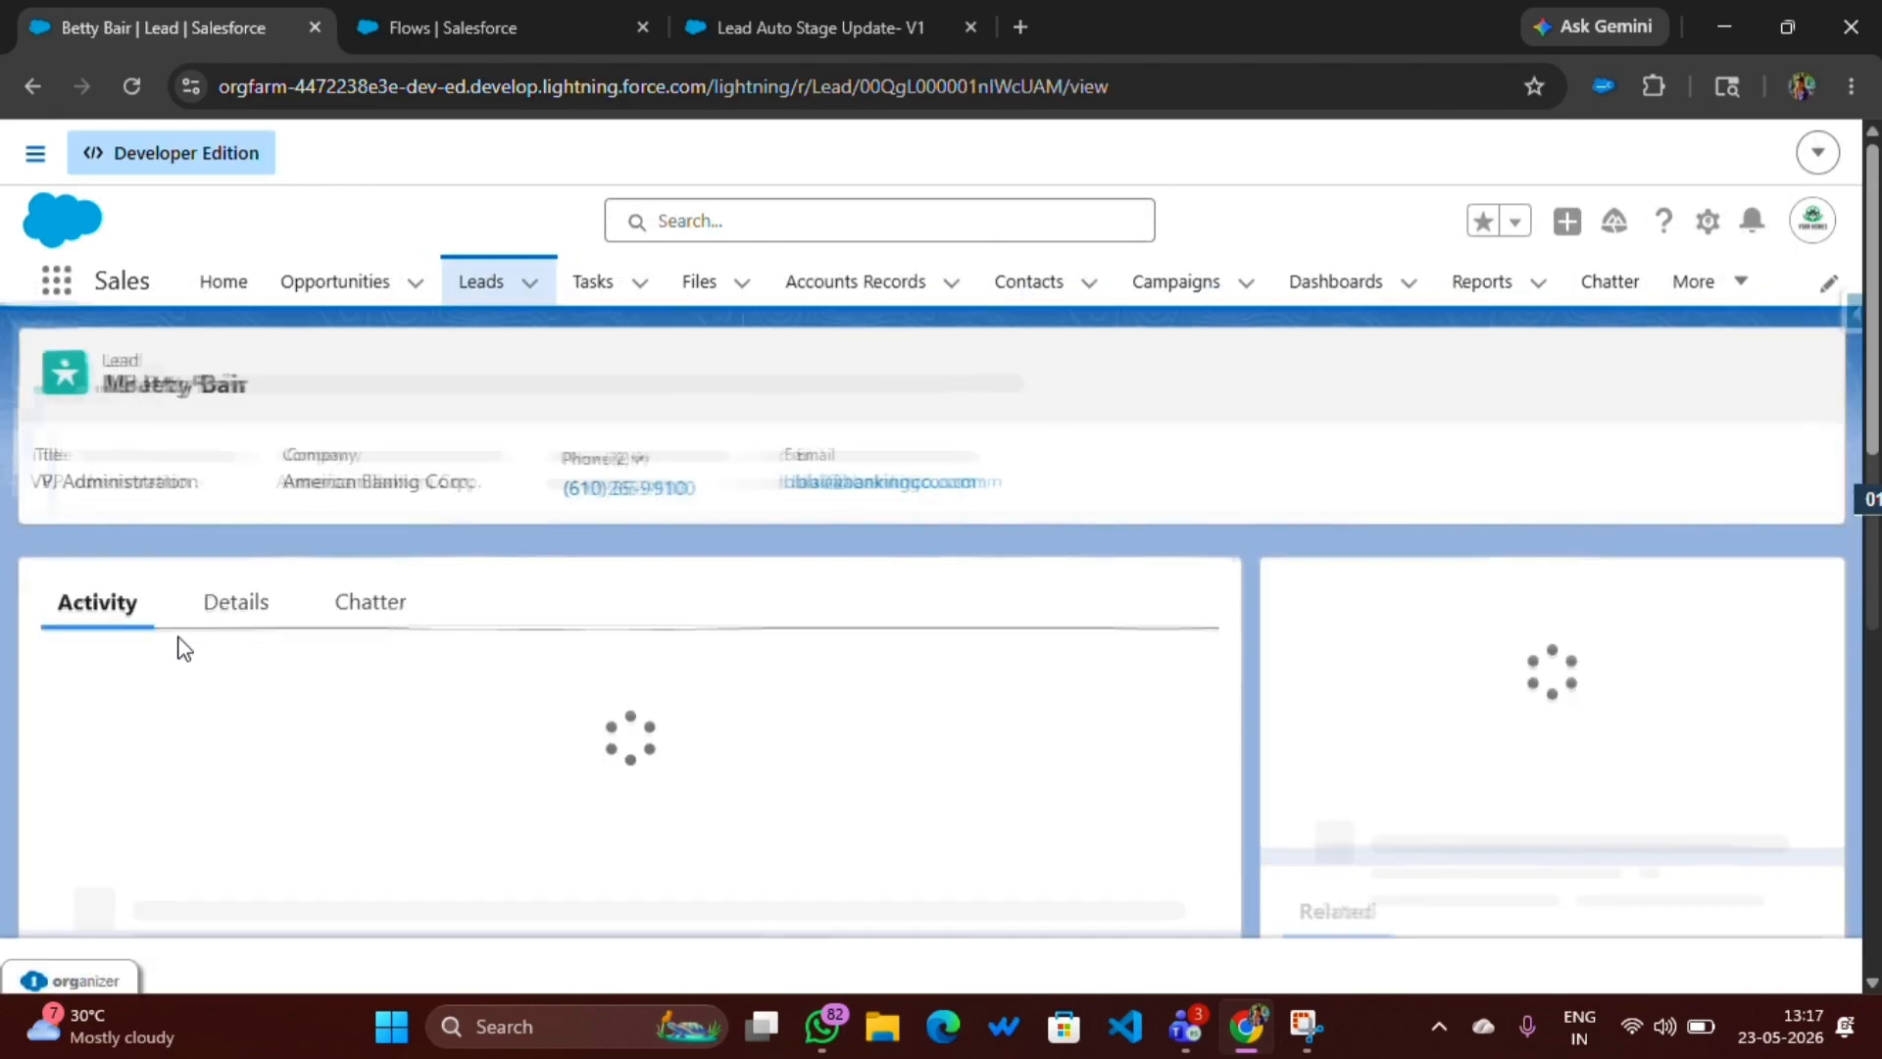
click(235, 683)
scroll(127, 785, down, 3)
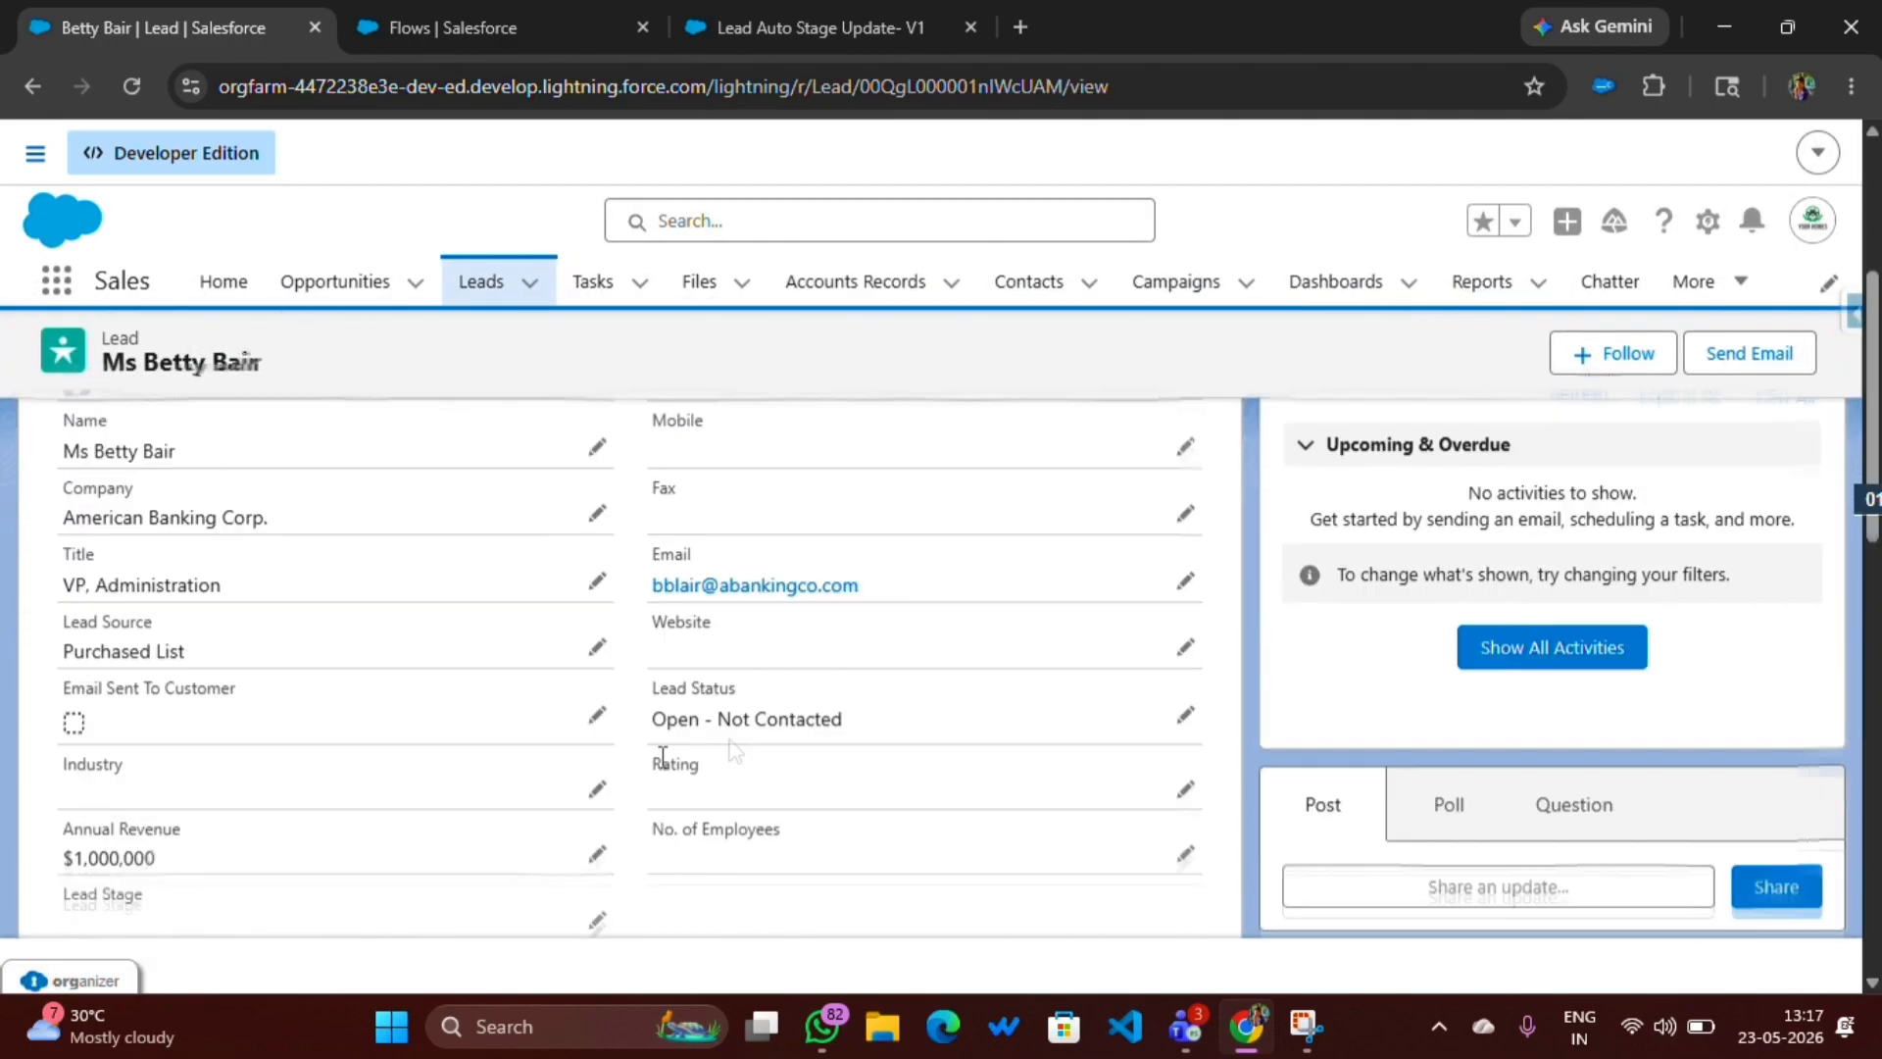
scroll(94, 807, down, 1)
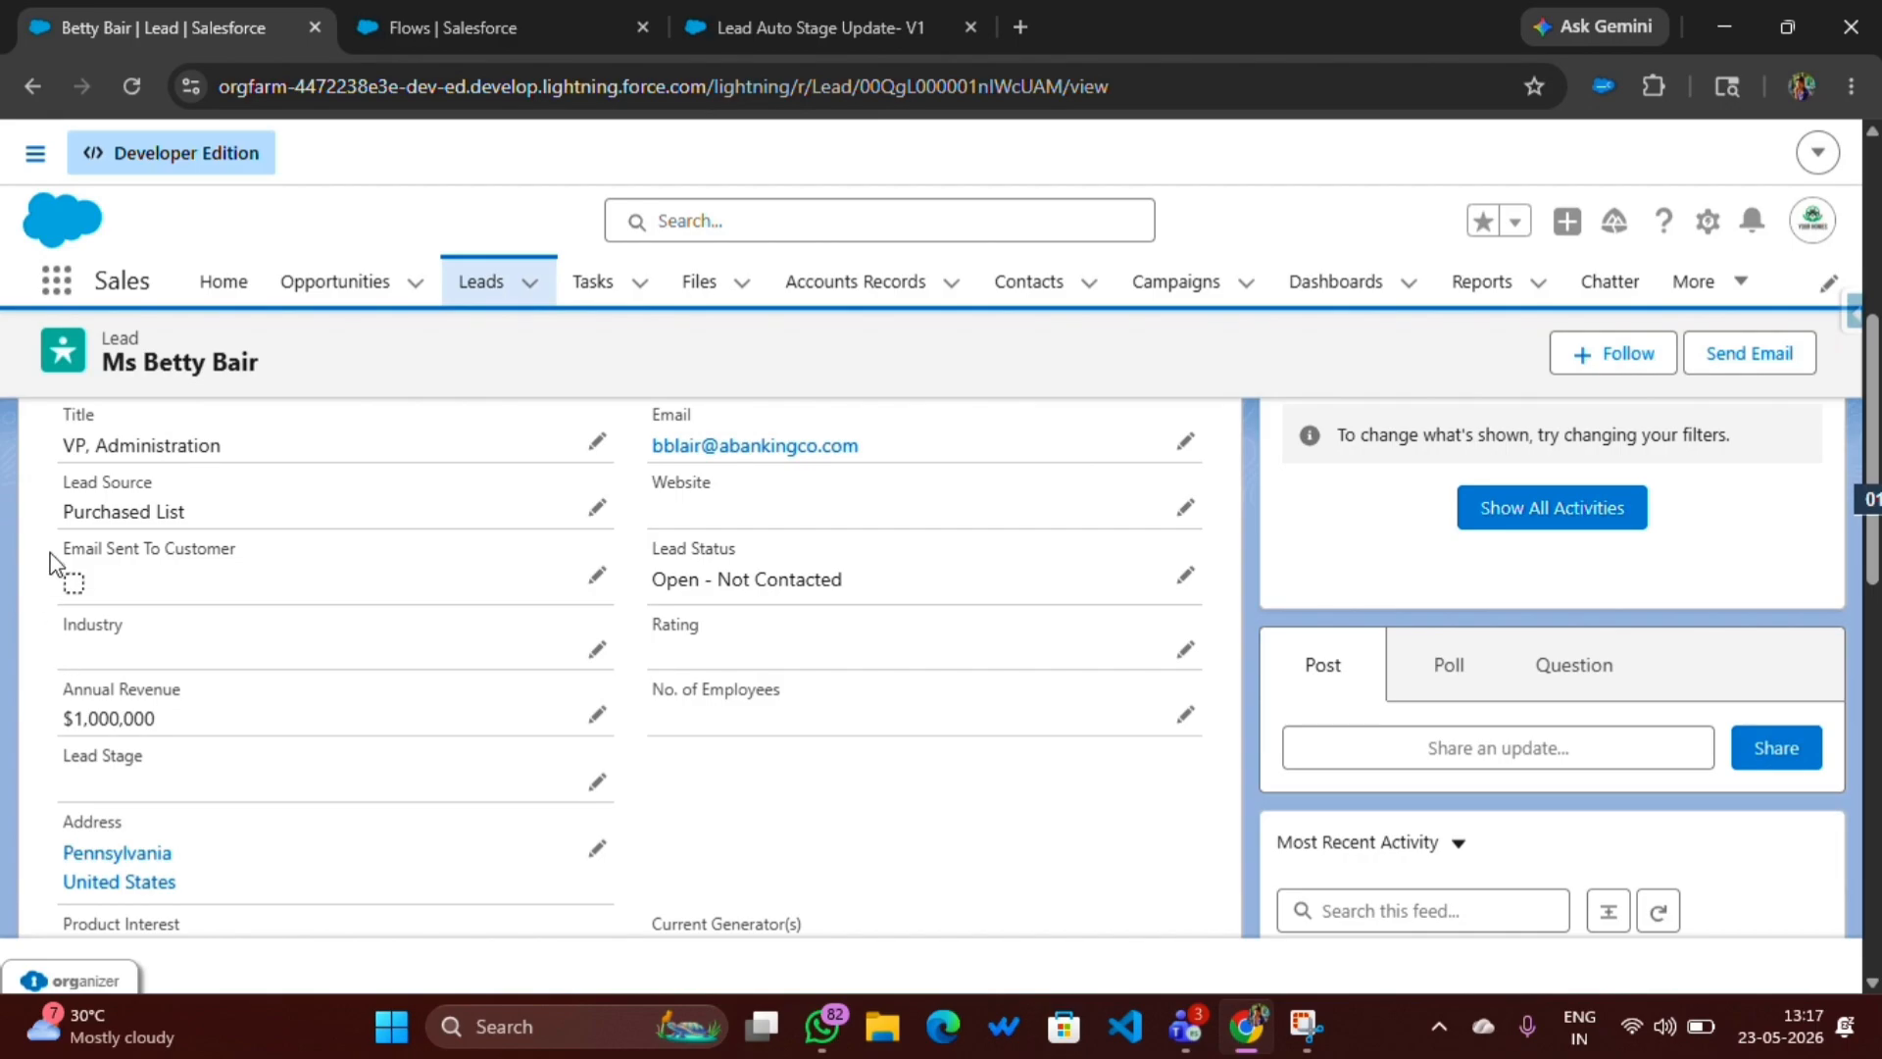
drag(57, 551, 337, 533)
scroll(350, 561, up, 4)
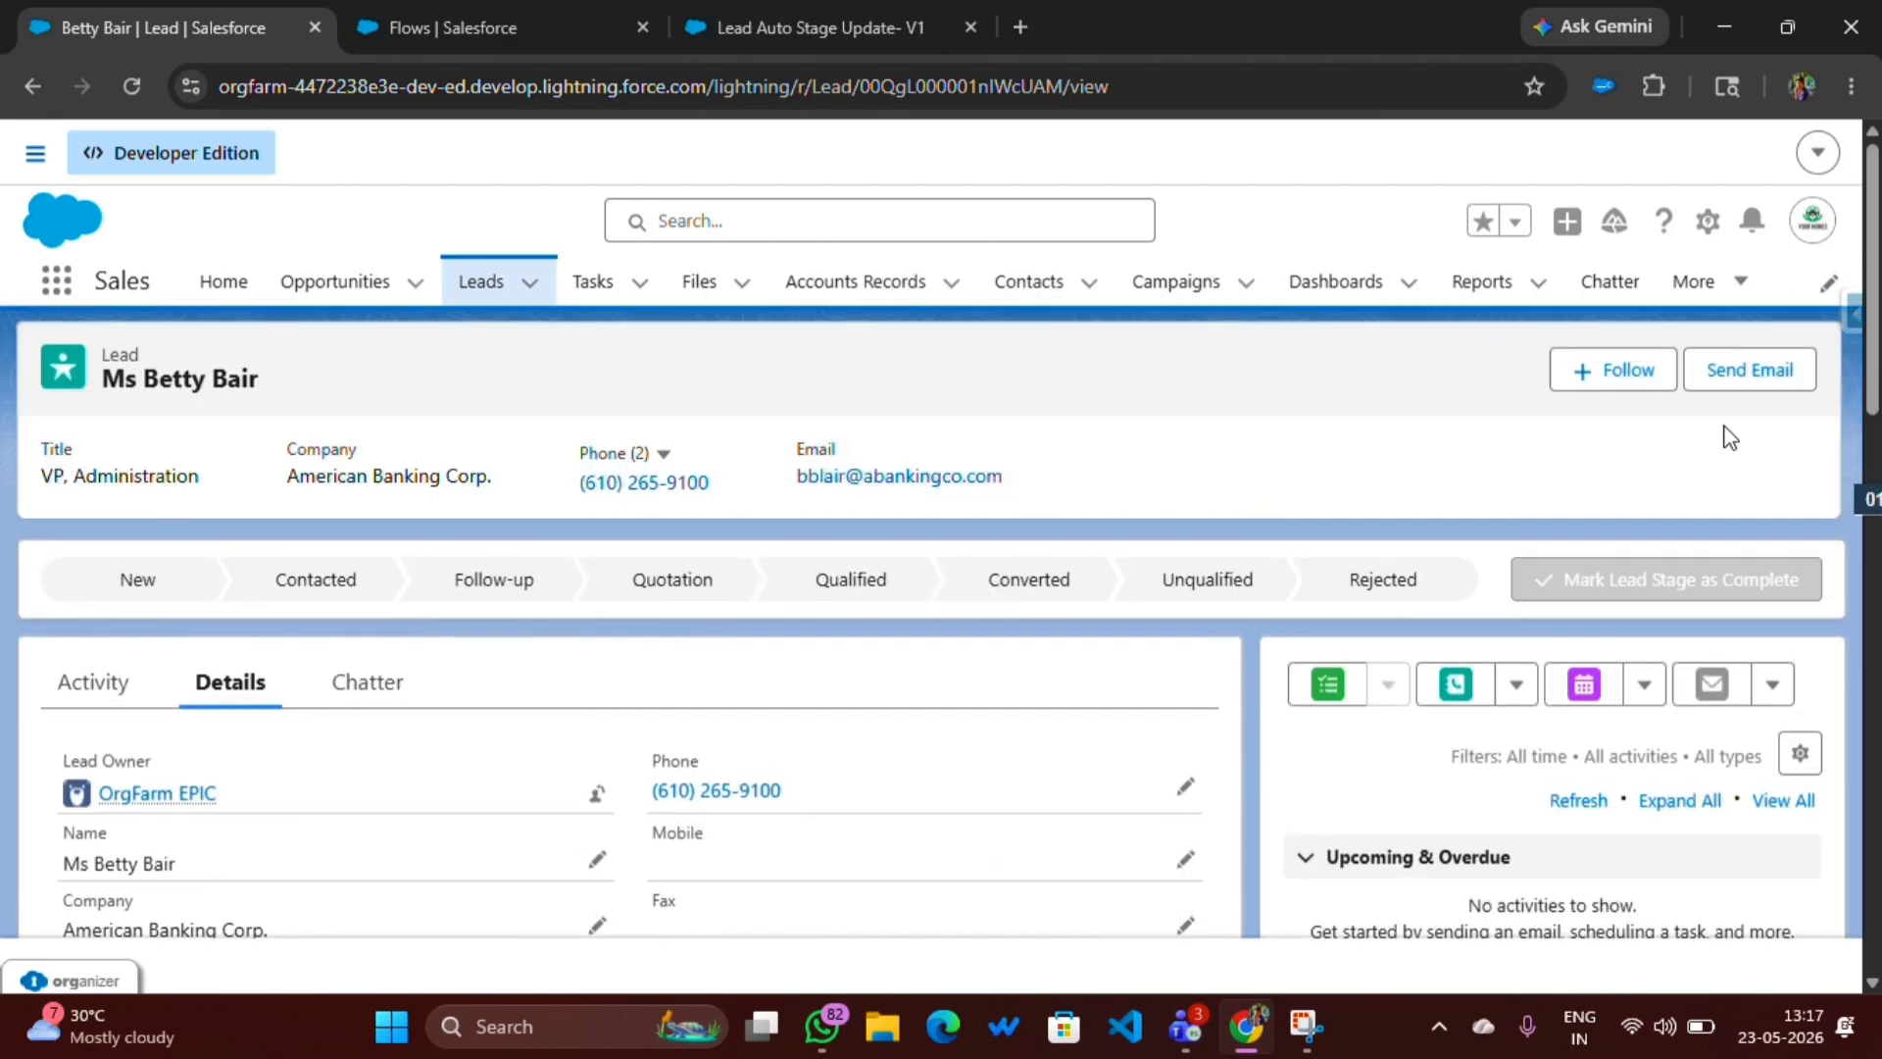
- Send the prepared thank-you enquiry email to the American Banking Corp. lead from its record
click(1744, 370)
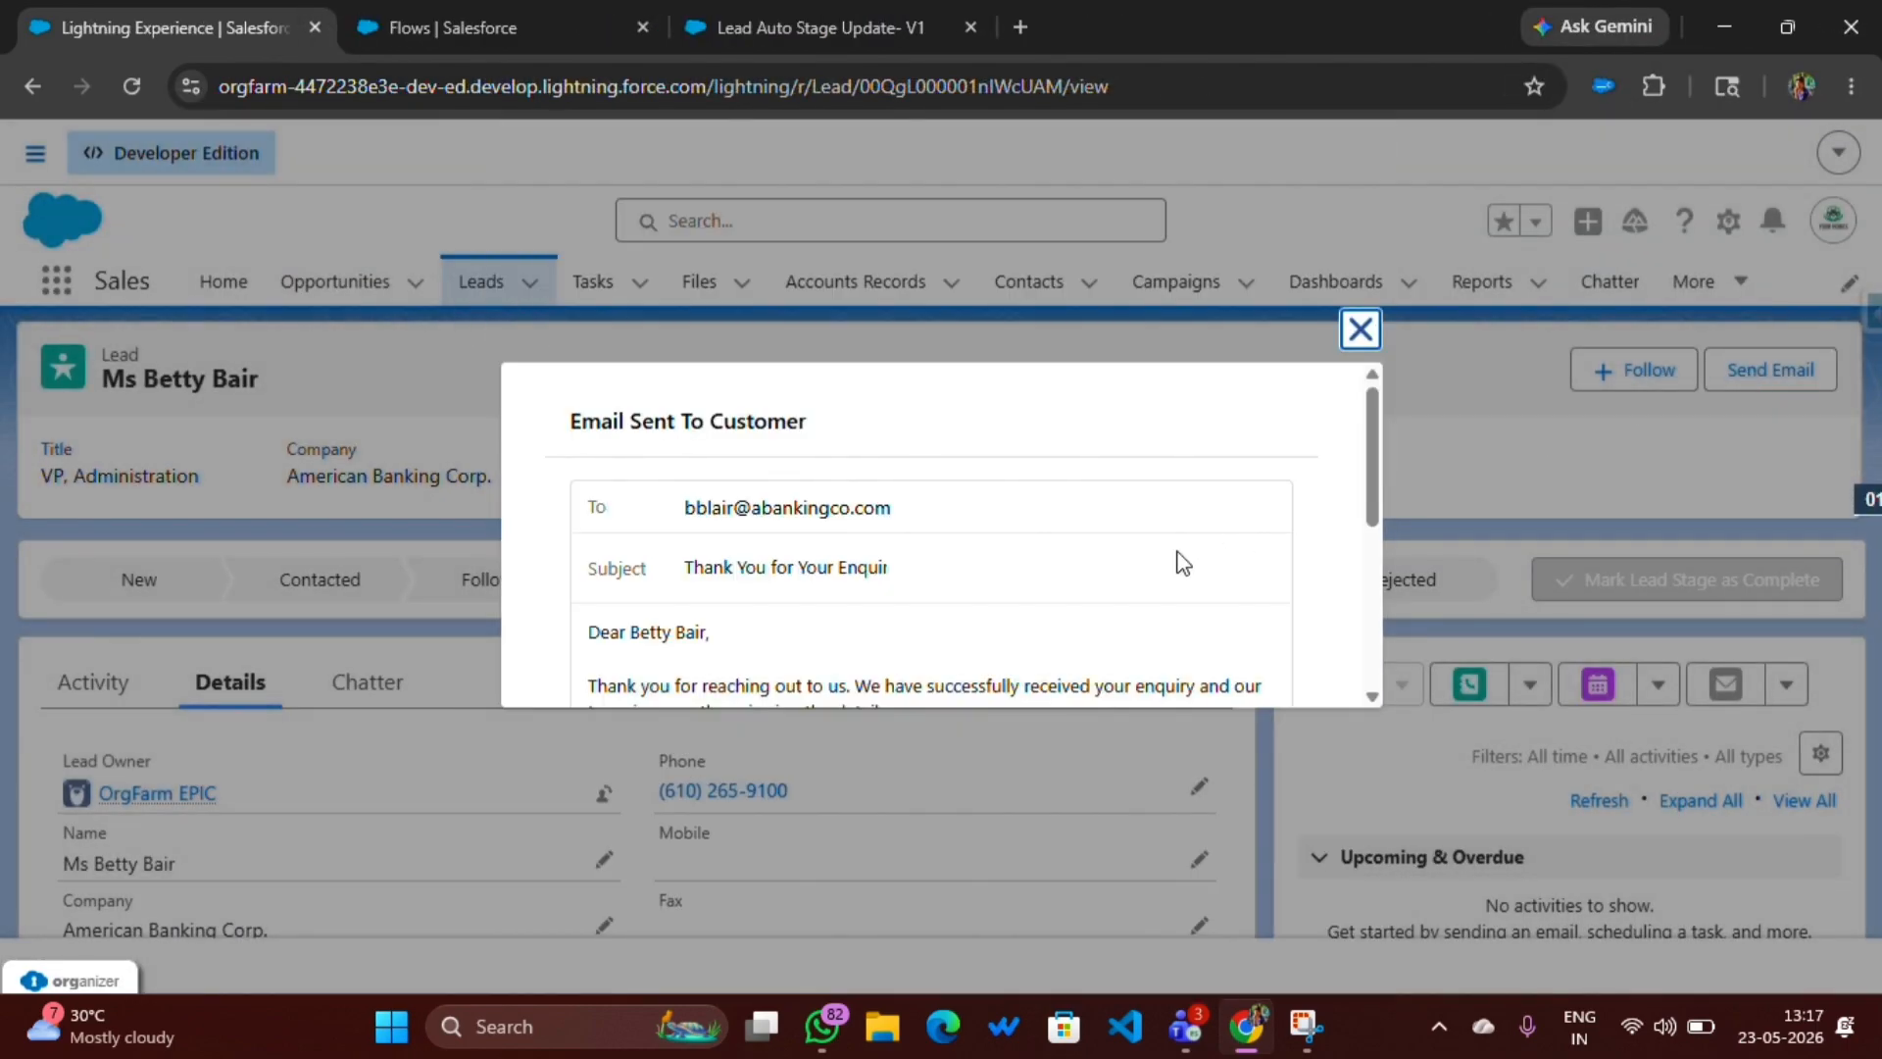
scroll(1186, 579, down, 5)
click(1225, 651)
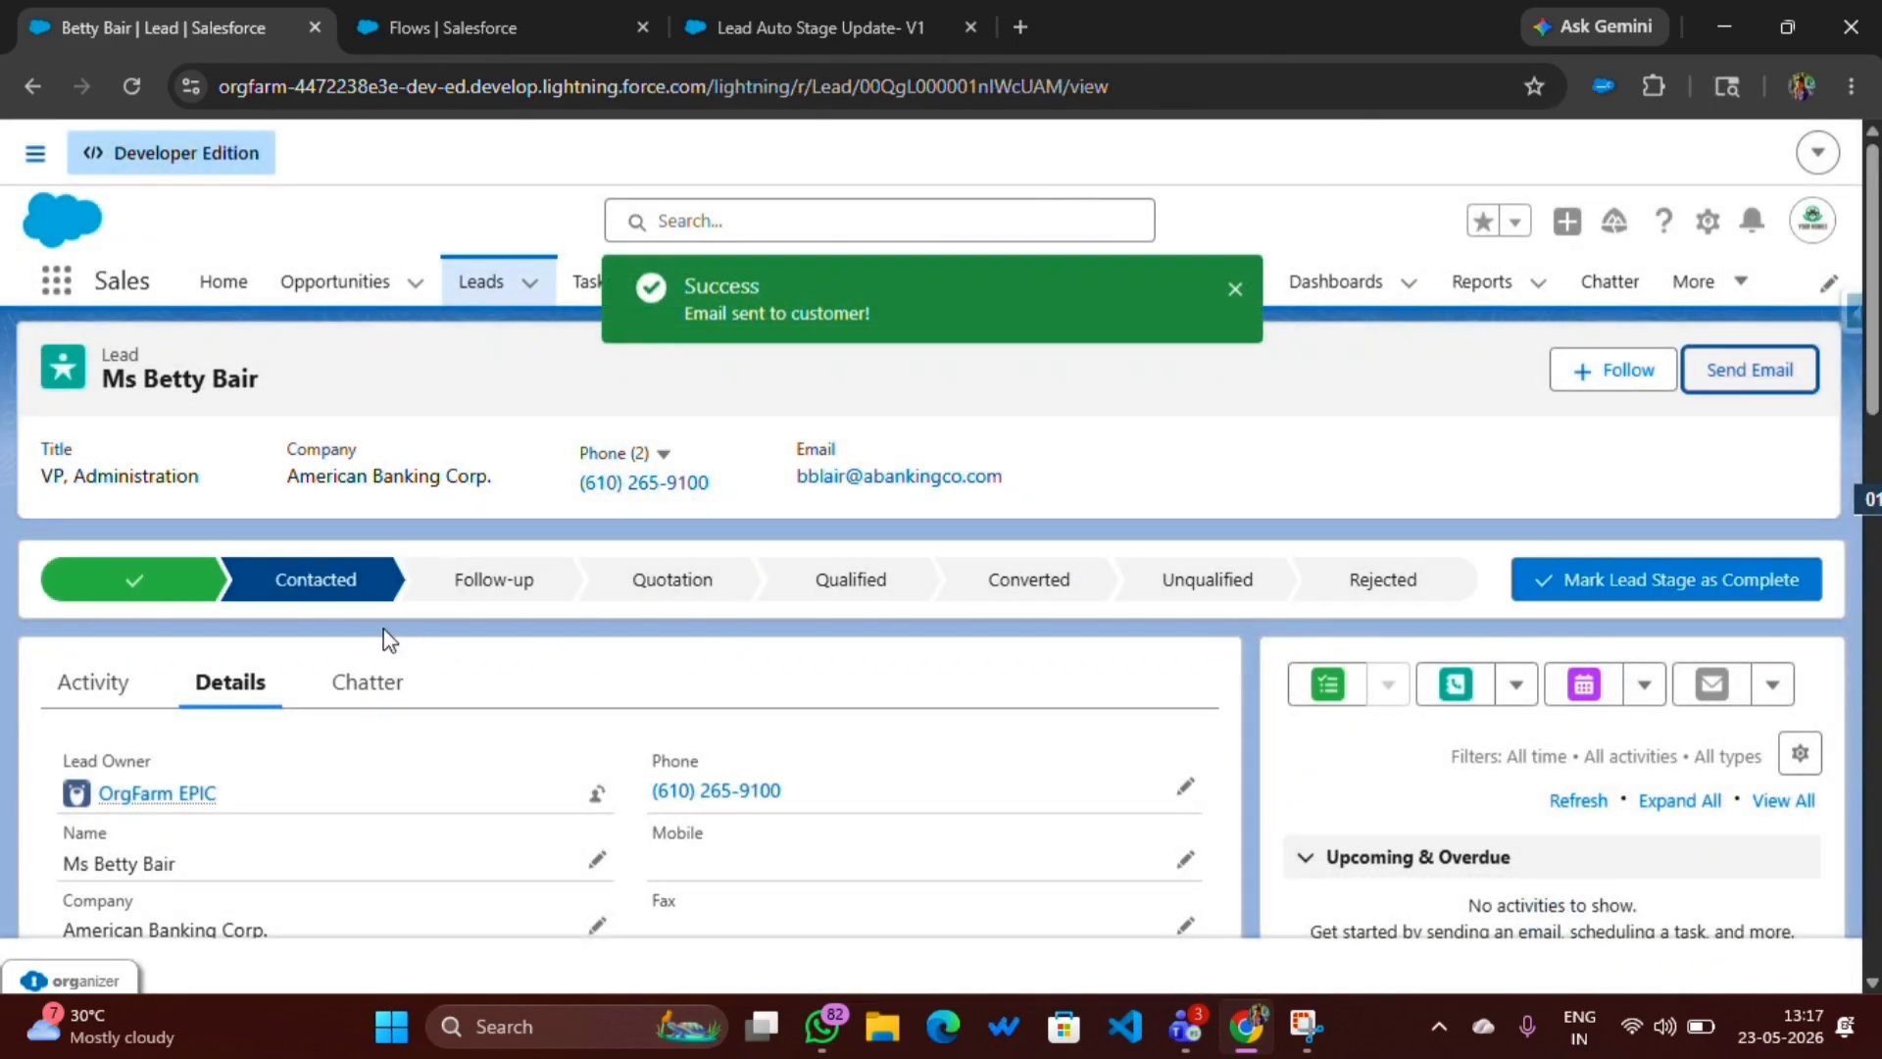
- Check the lead's Email Sent To Customer field and its stage path after sending the email
scroll(227, 661, down, 4)
drag(61, 686, 283, 702)
scroll(138, 735, up, 4)
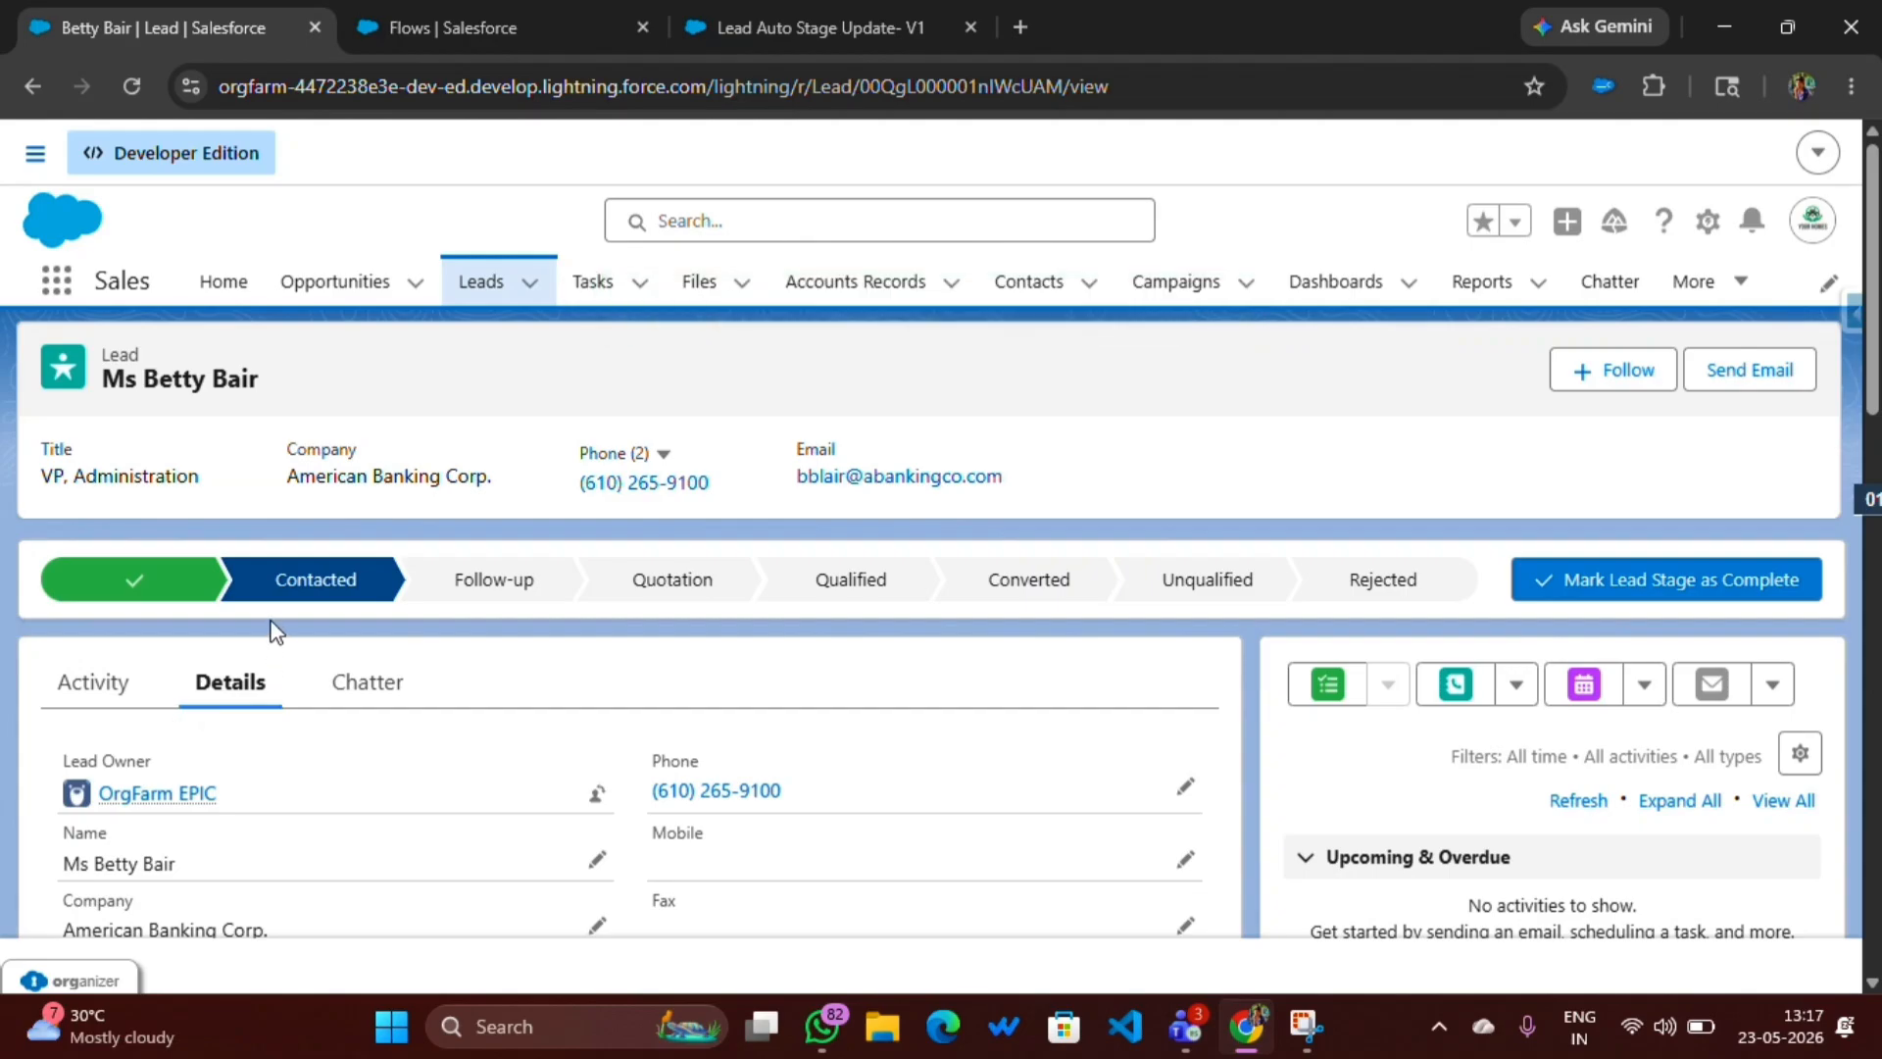